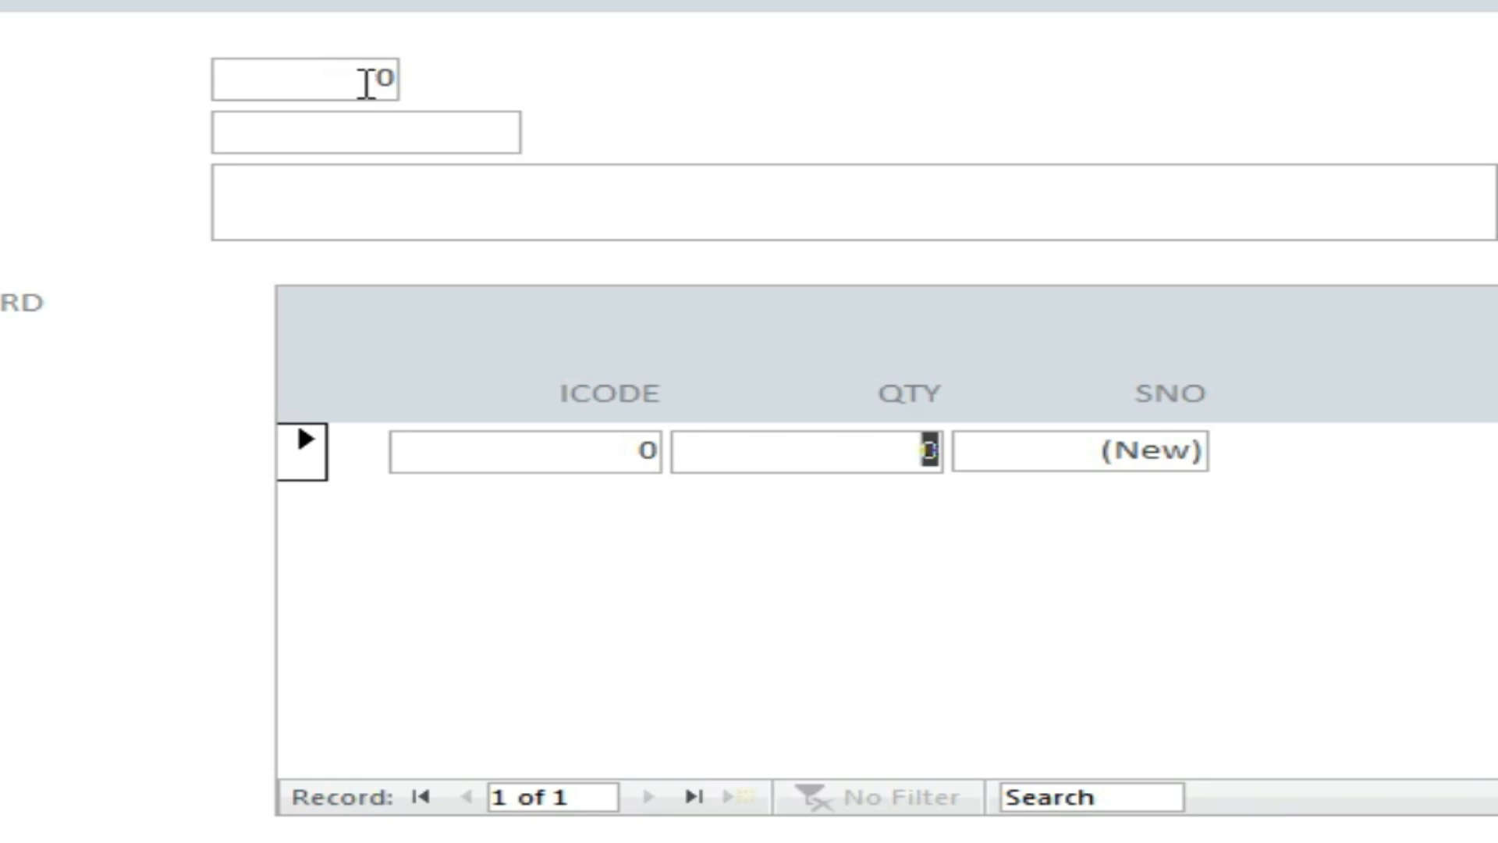
Enter bill number 4 and set the bill date to 25 August 2024.
click(361, 84)
text(3)
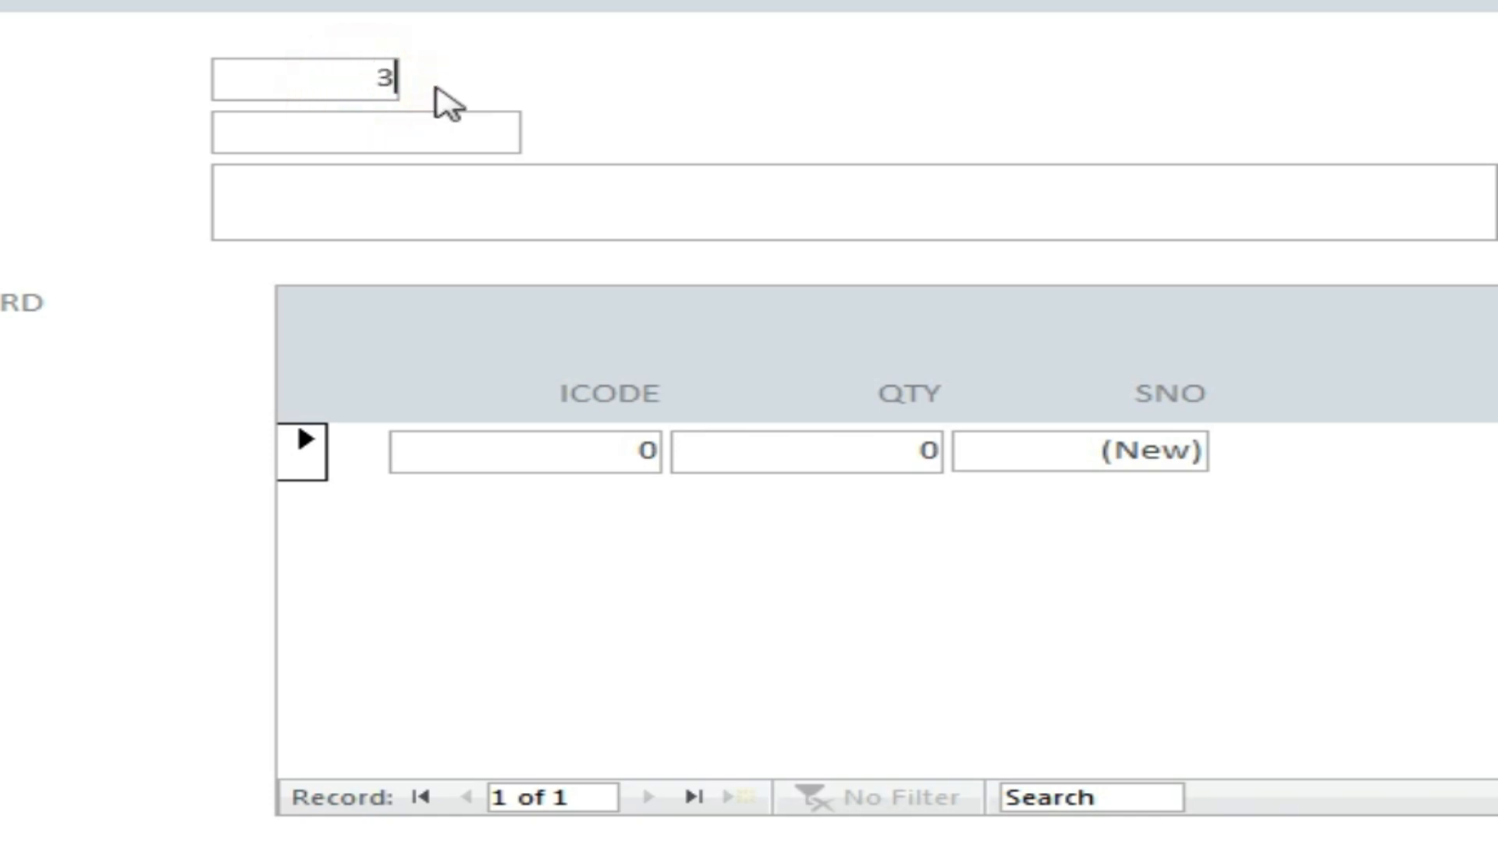
click(441, 136)
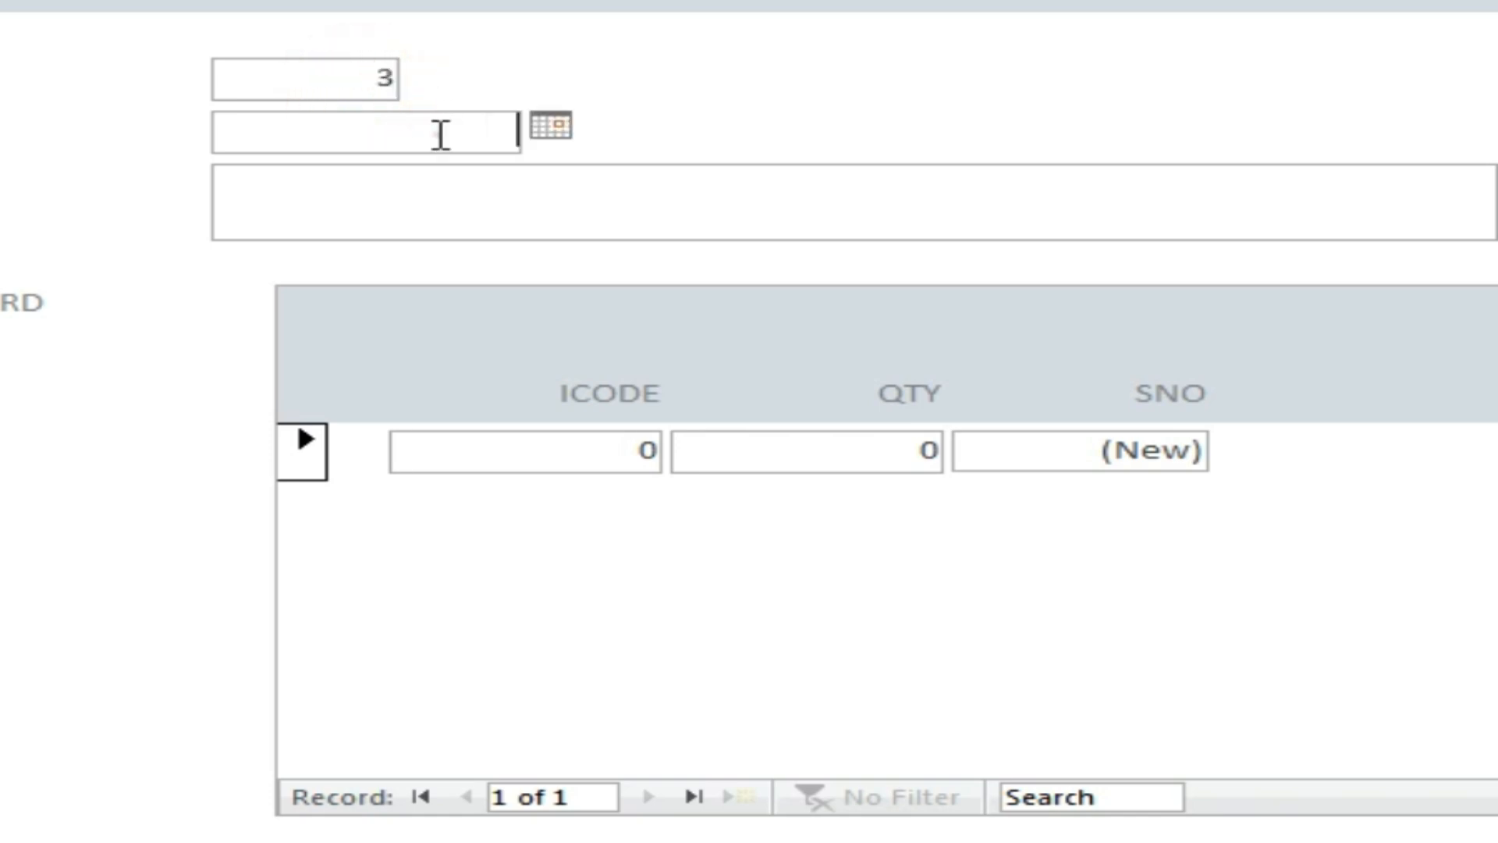
click(551, 125)
click(343, 79)
click(342, 79)
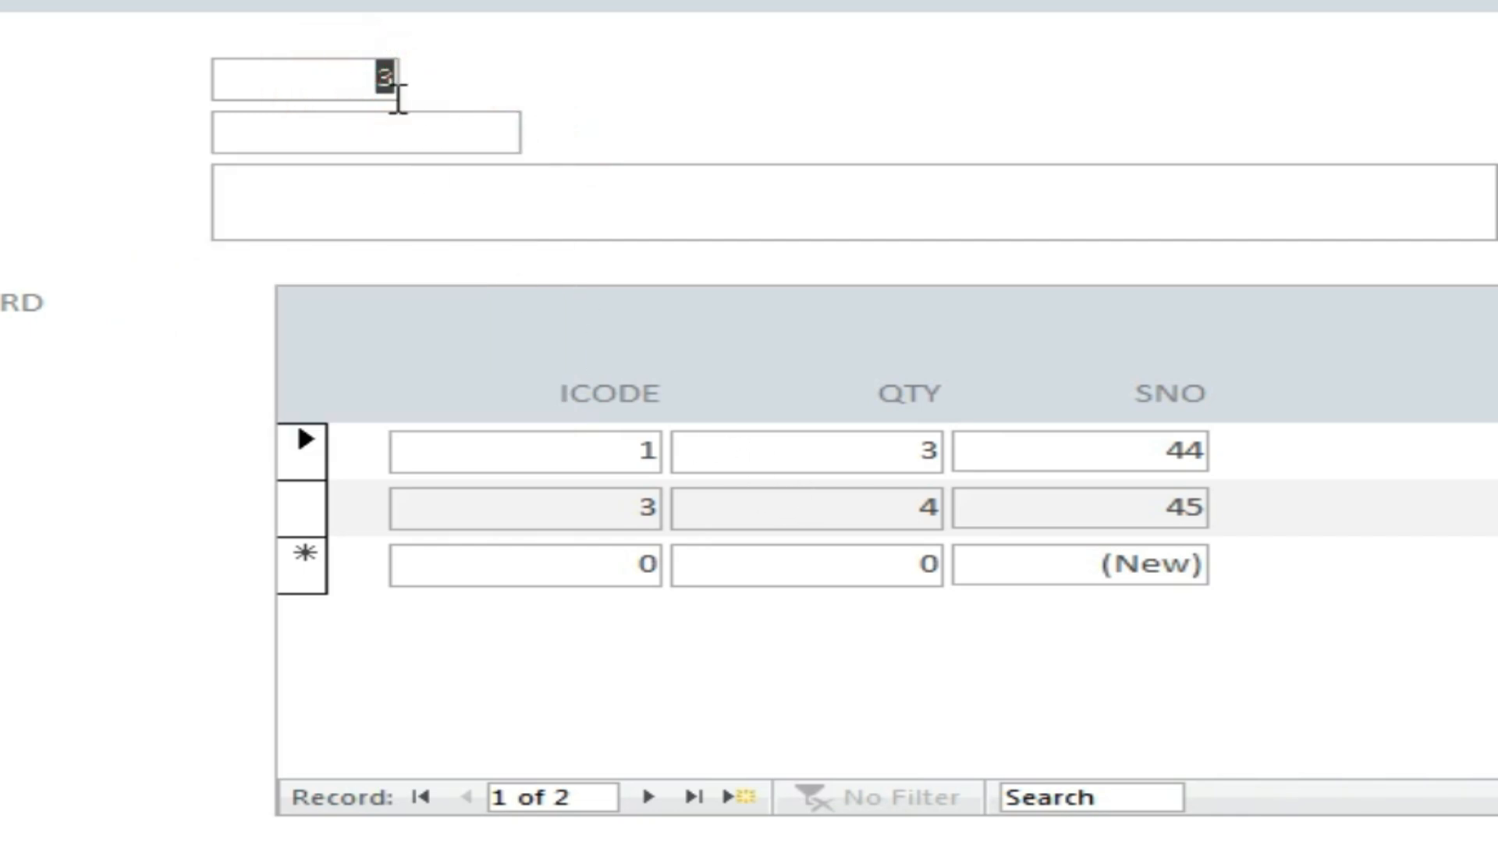
text(4)
click(388, 133)
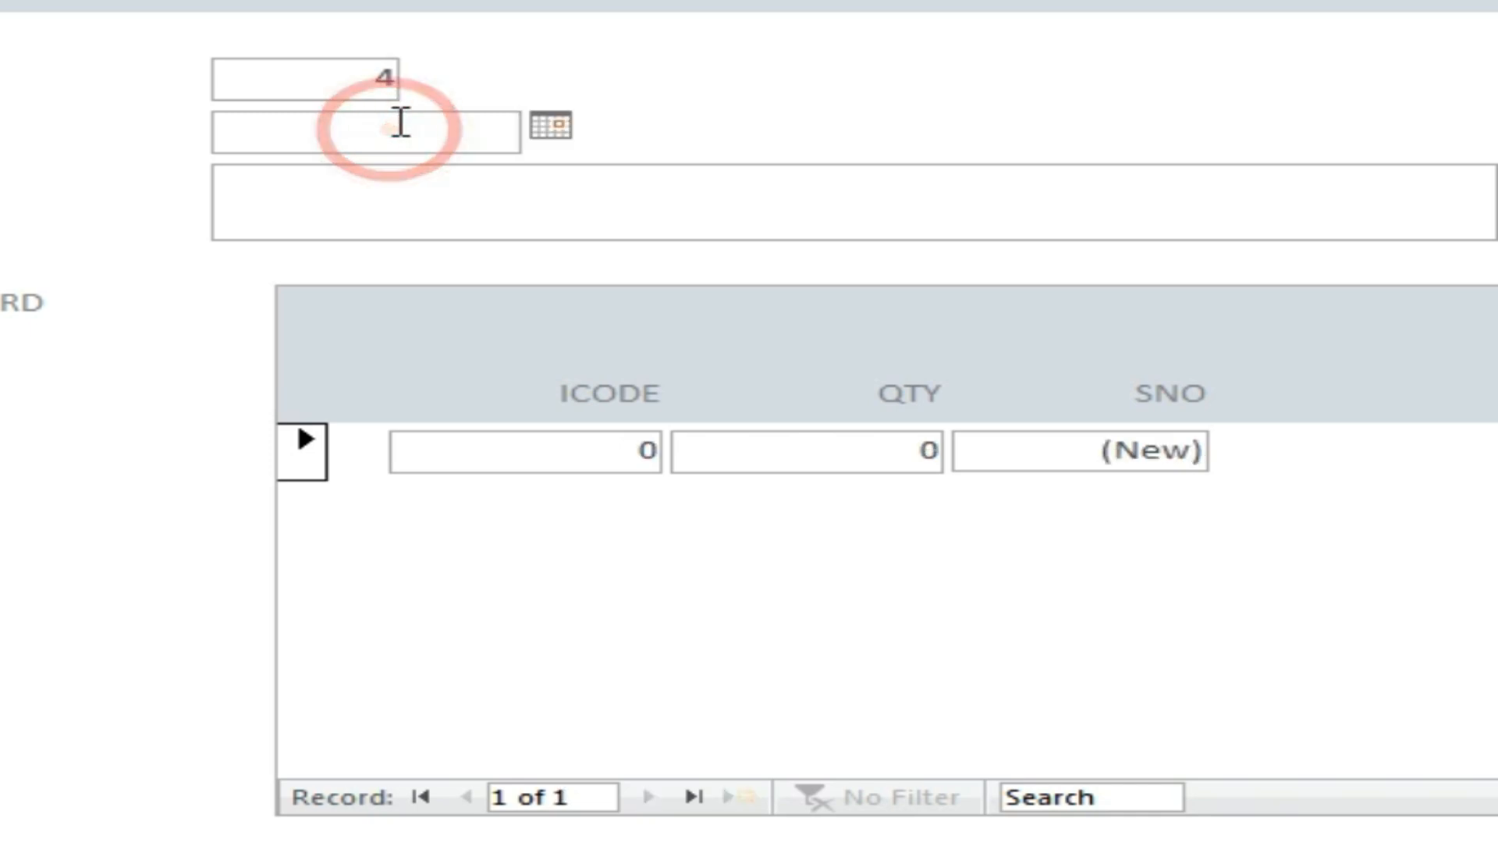
click(550, 126)
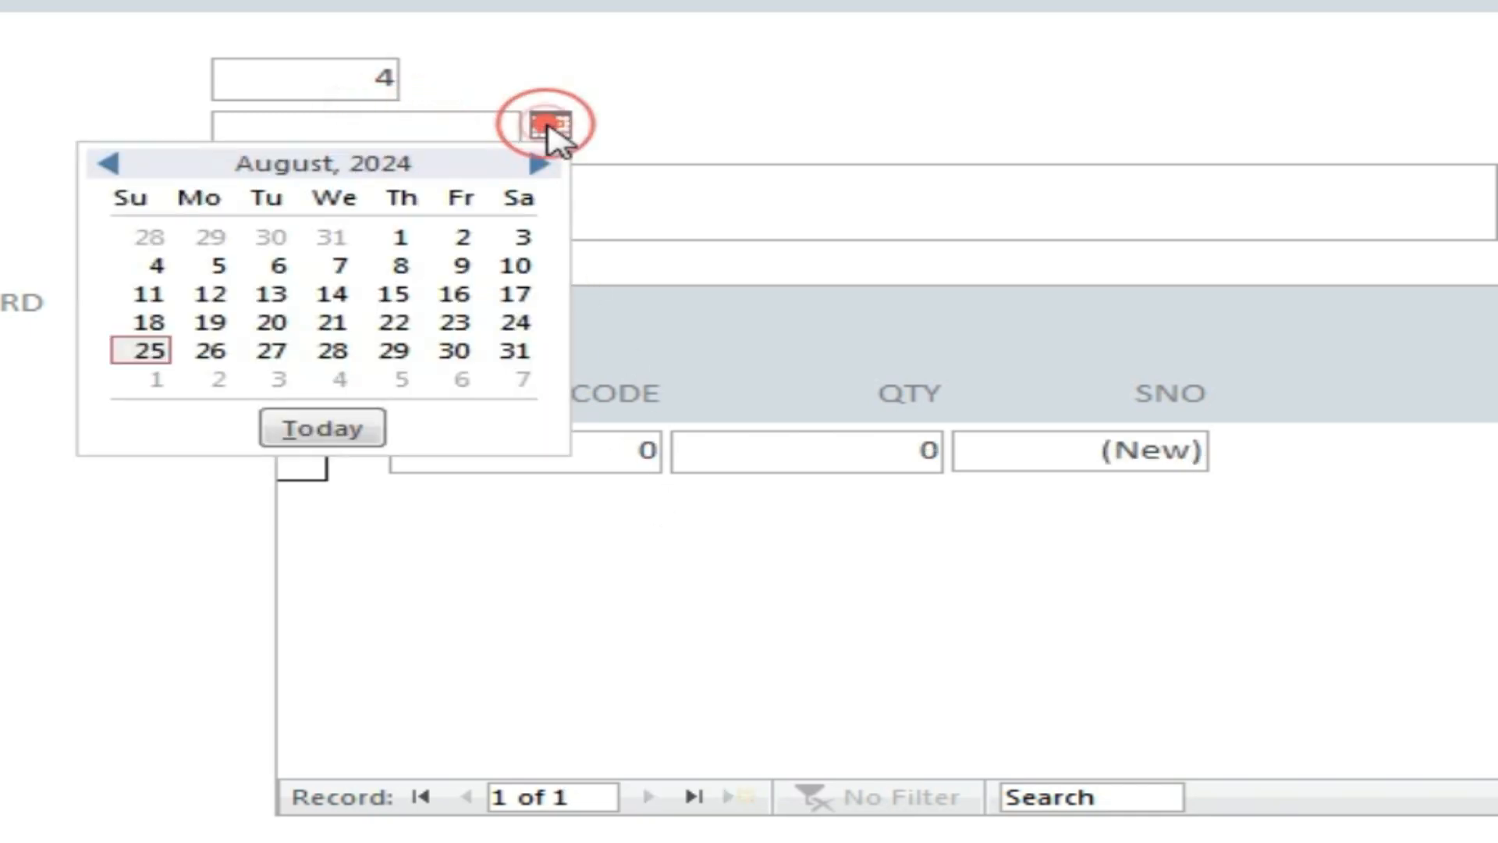
click(156, 350)
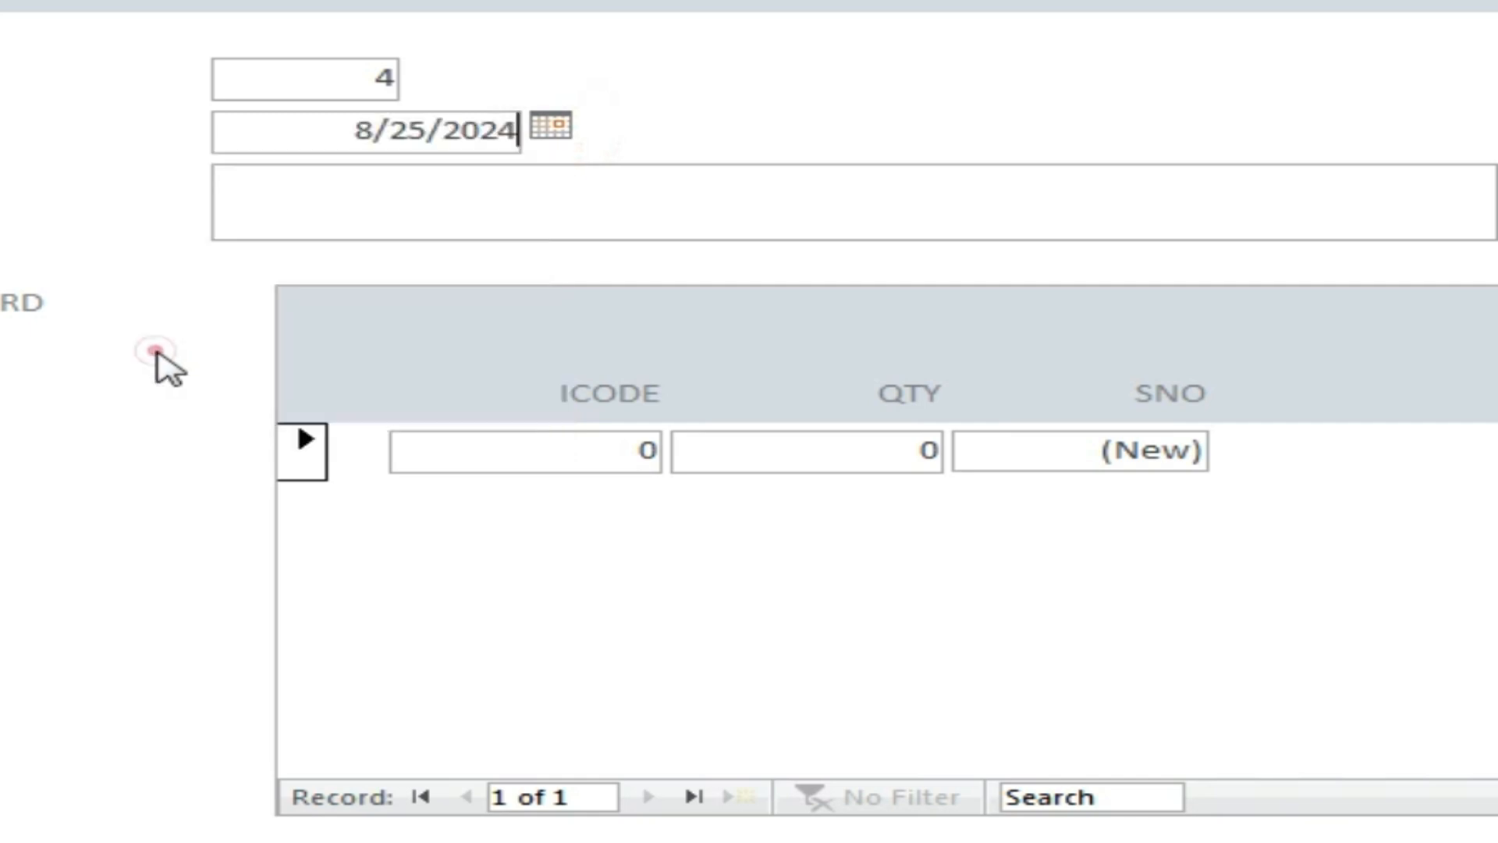
Fill in the customer's mobile number in the MNUM field.
click(470, 209)
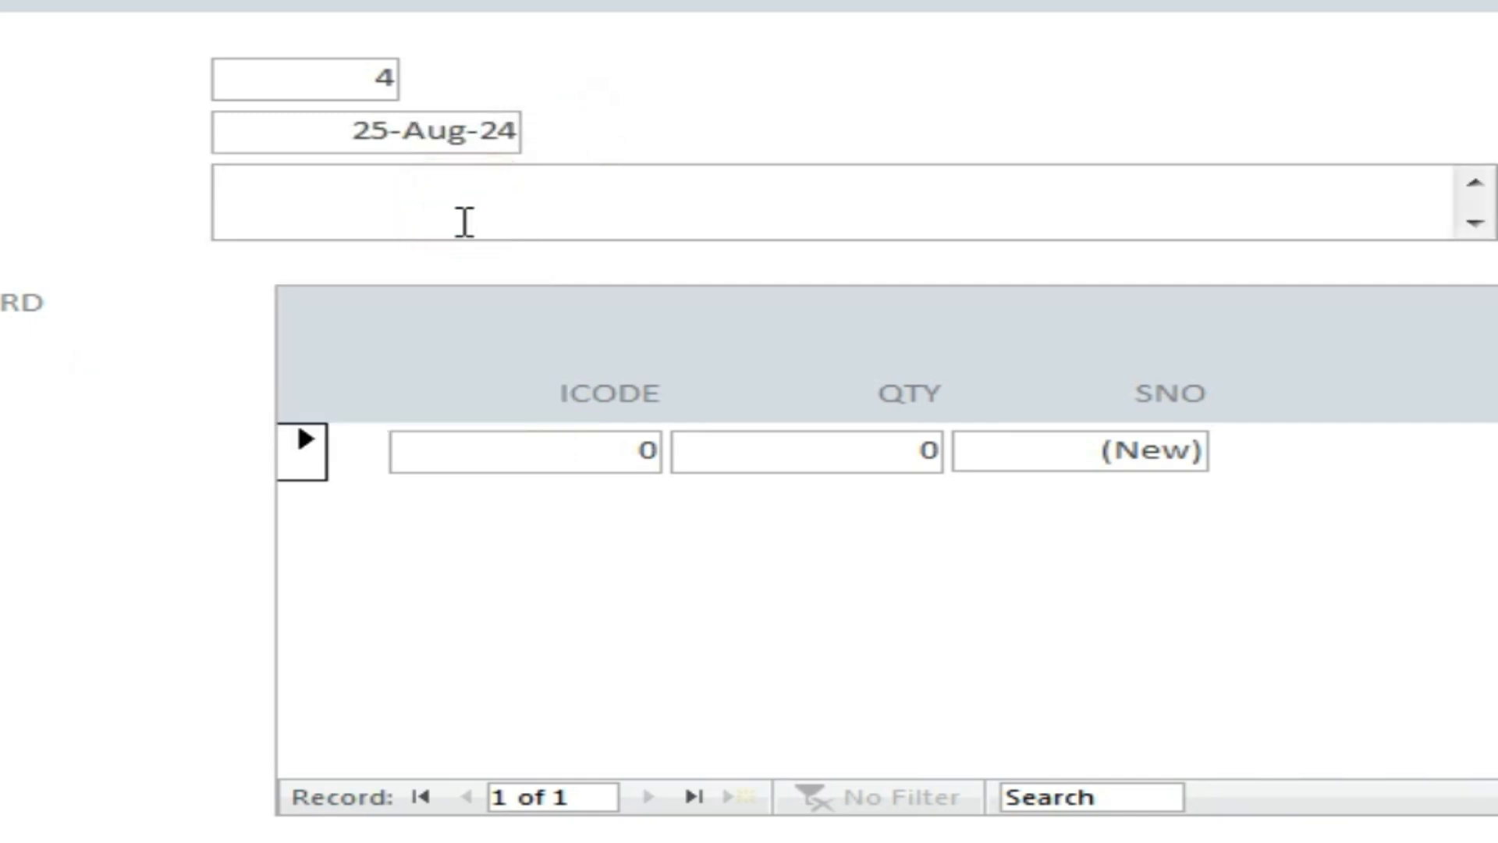
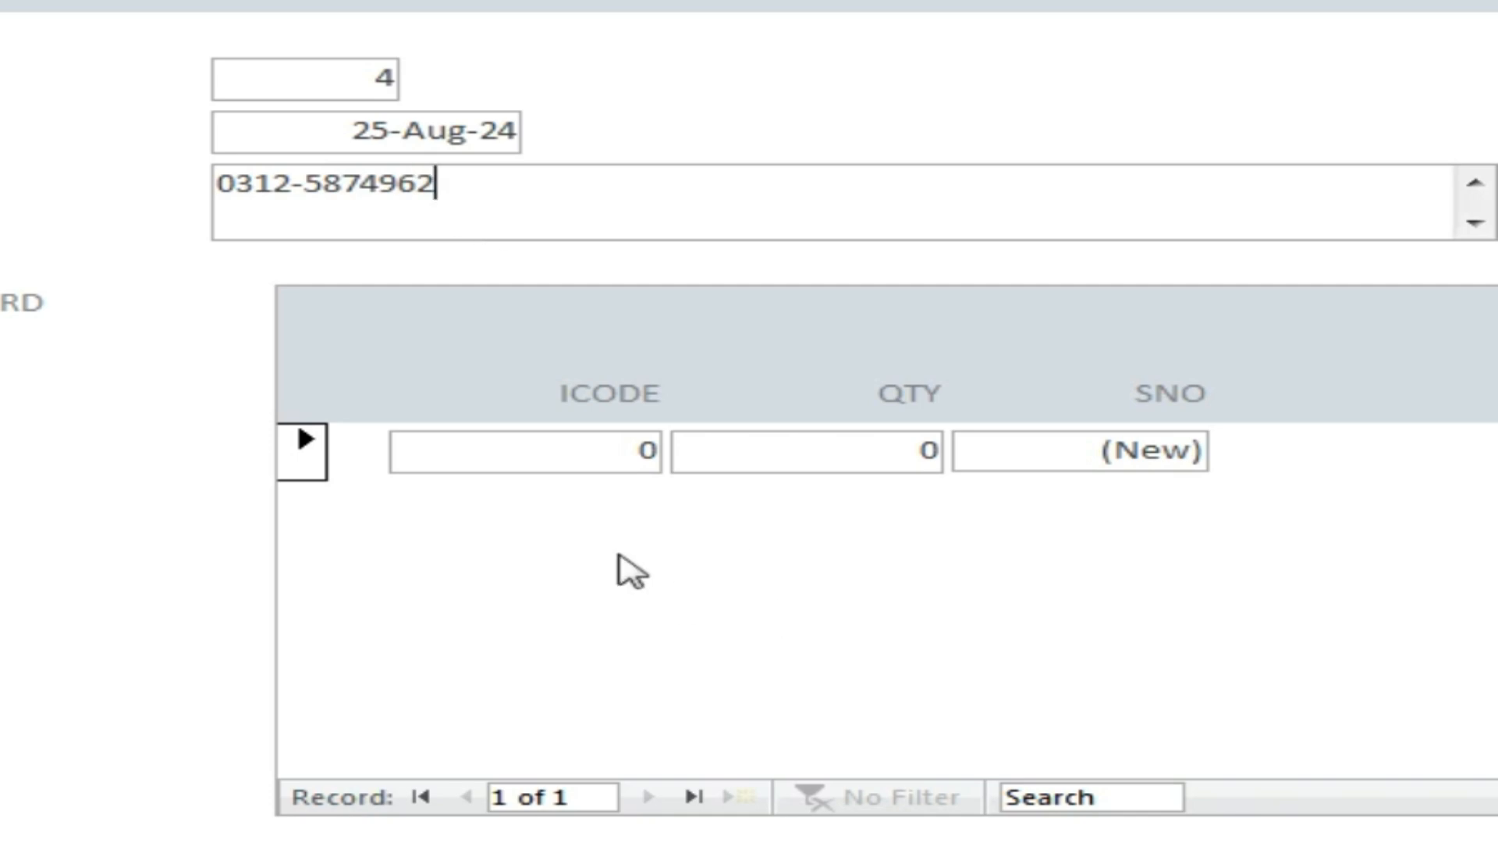
click(591, 459)
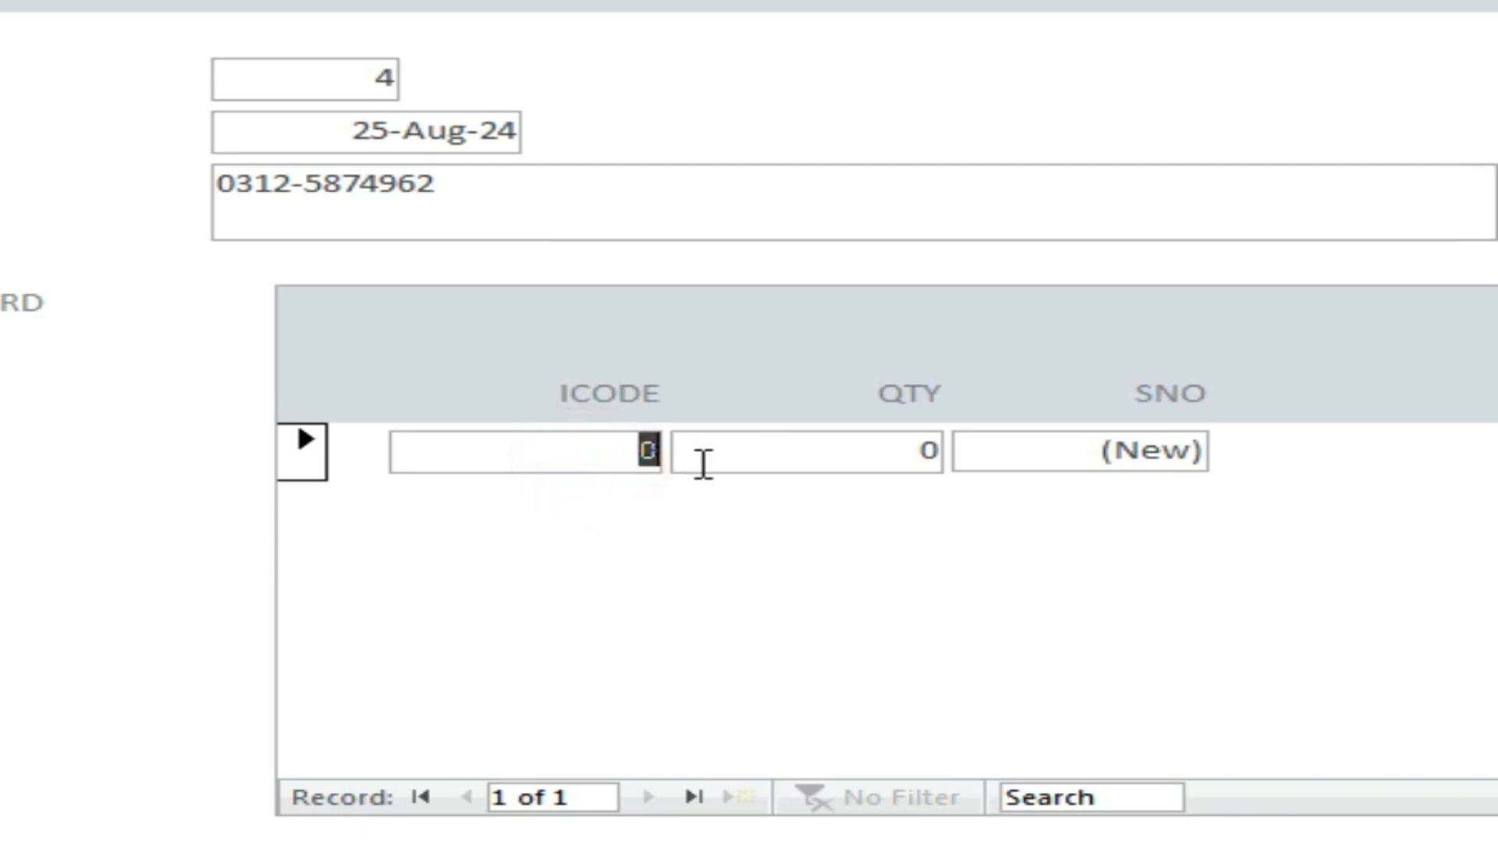
Enter item code 3 with quantity 10 and save the sale line as SNO 46.
text(3)
click(887, 461)
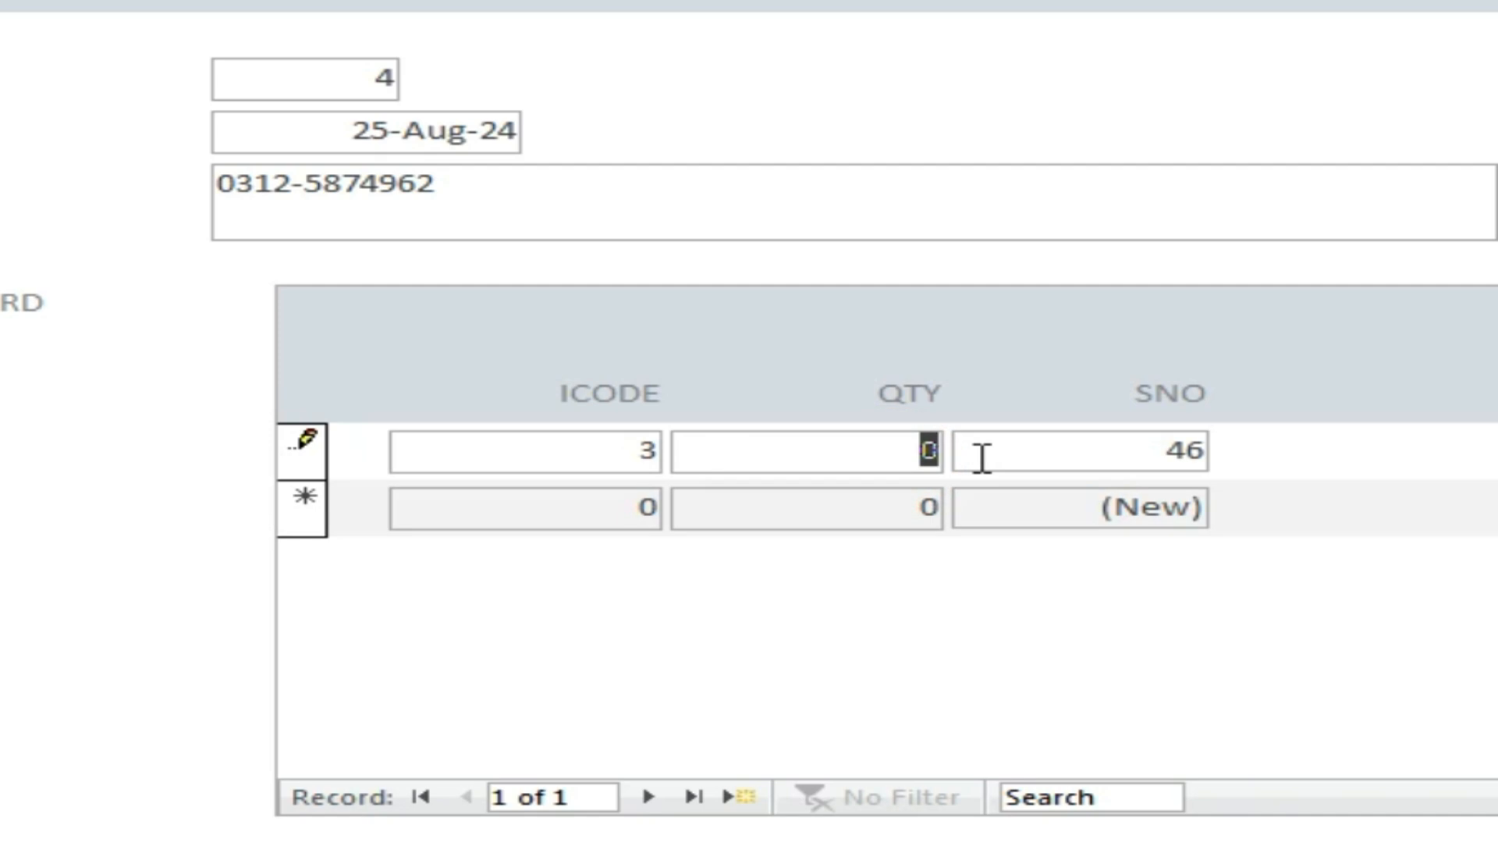
text(10)
click(864, 507)
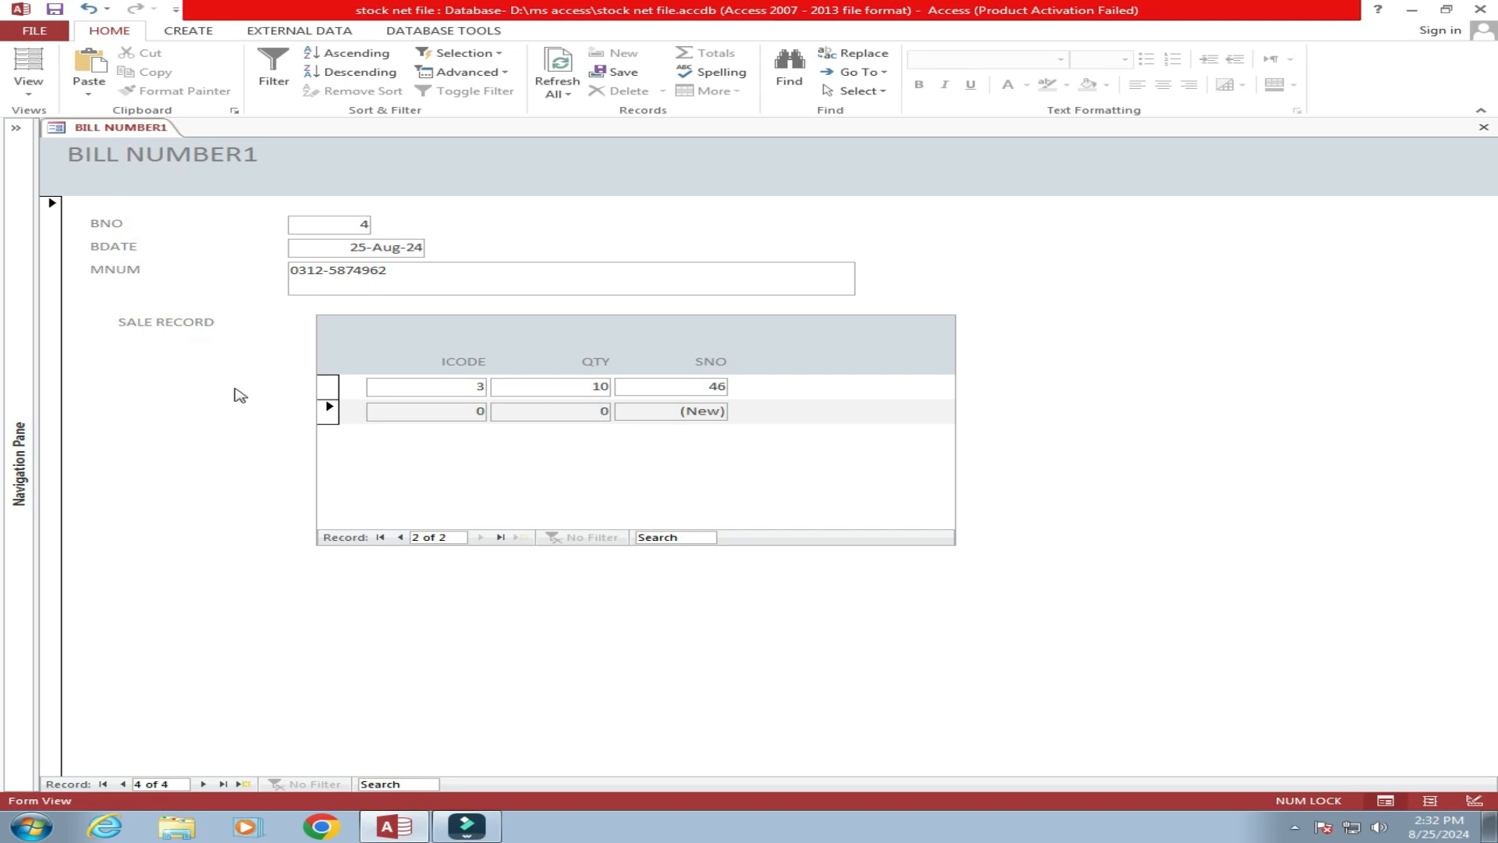
Switch the BILL NUMBER1 form to Design View and select its sale record subform.
right_click(236, 390)
click(318, 439)
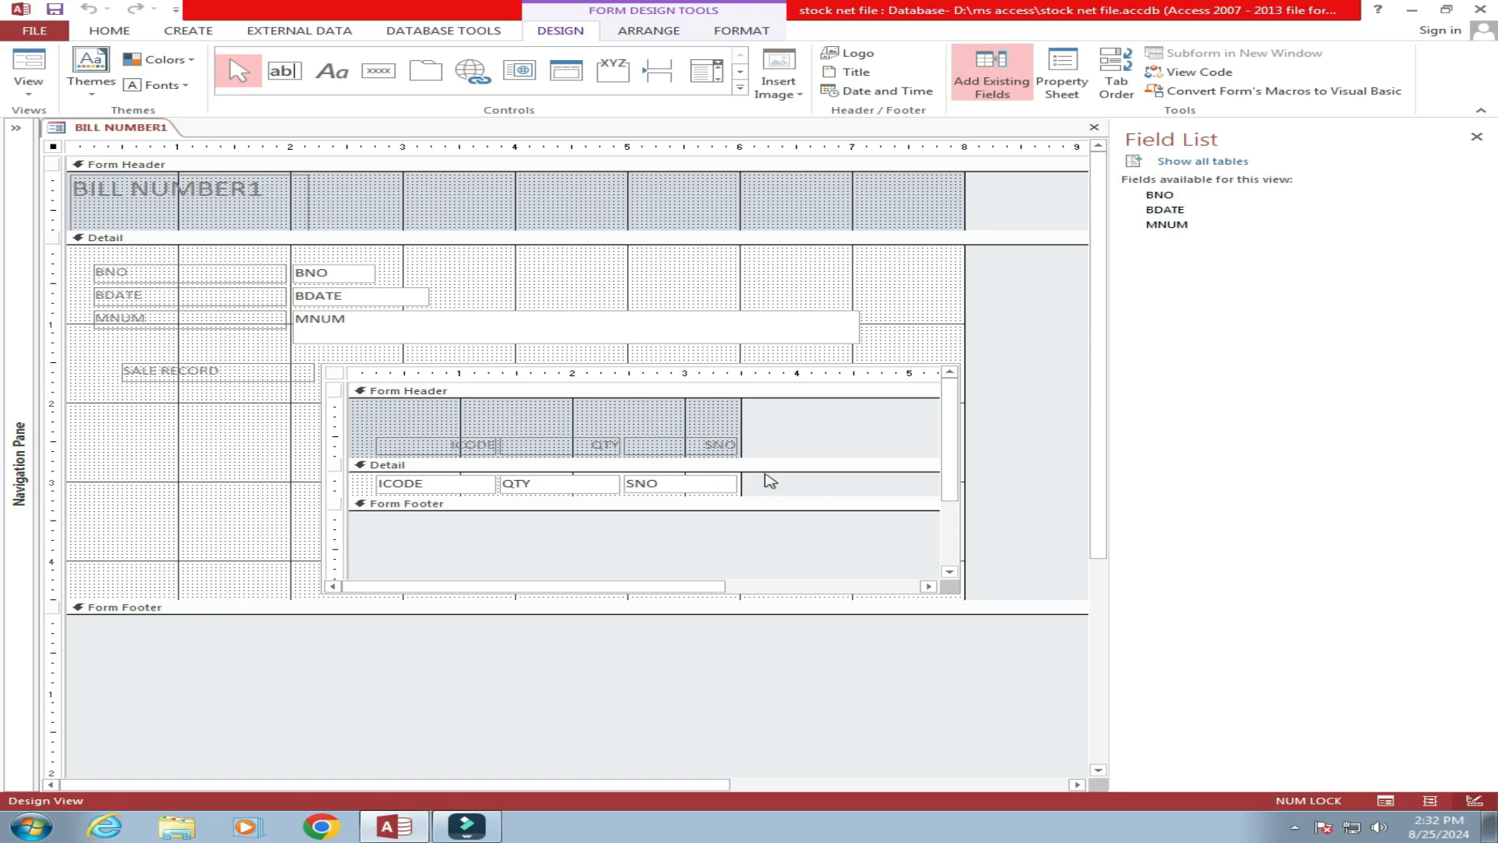
click(775, 445)
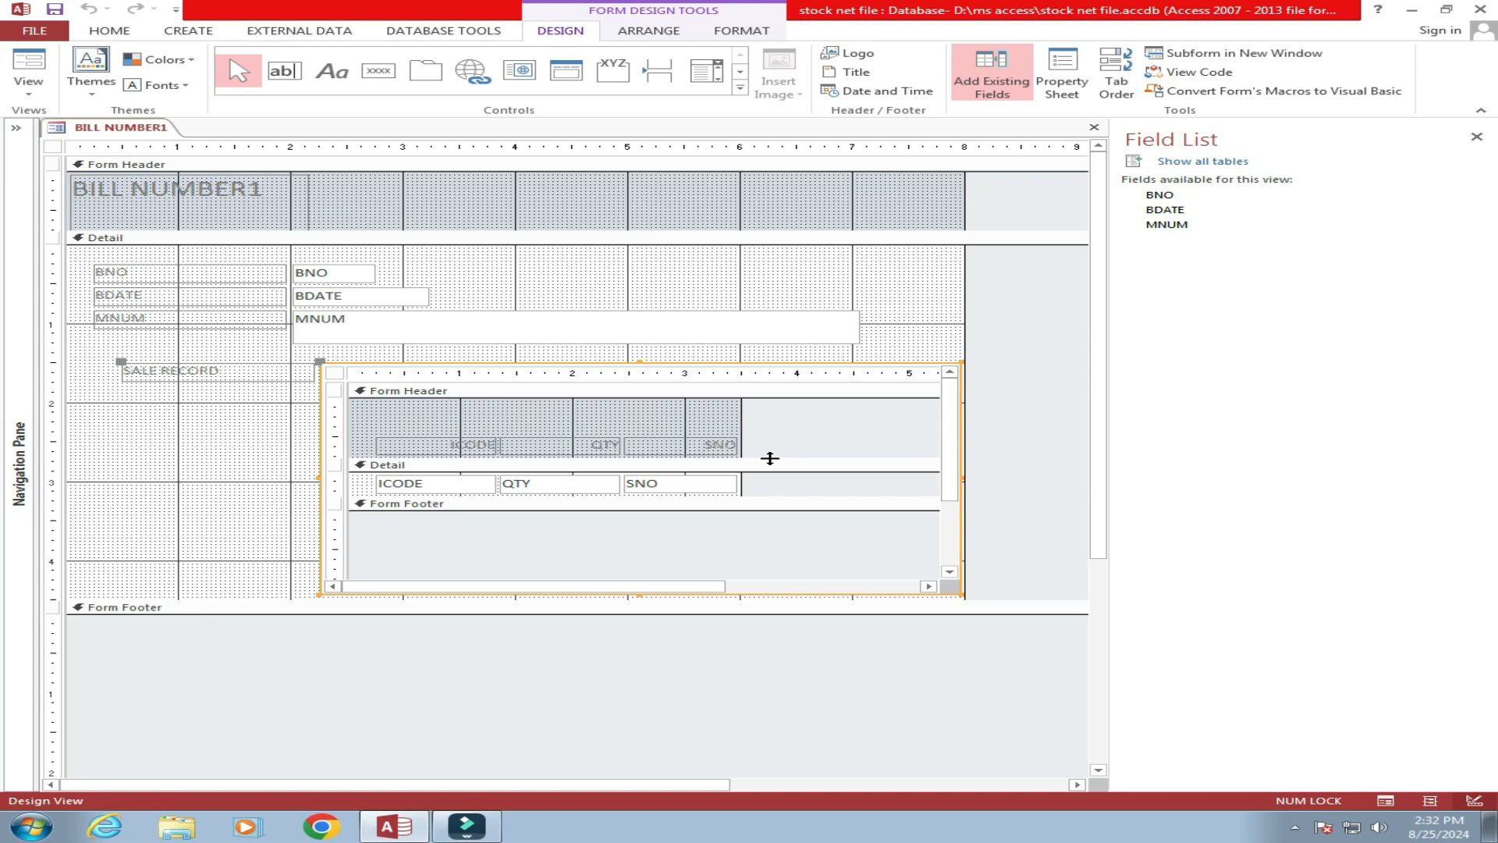
click(1477, 138)
Close BILL NUMBER1 and open SALE RECORD Subform1 on its own in Design View.
click(15, 129)
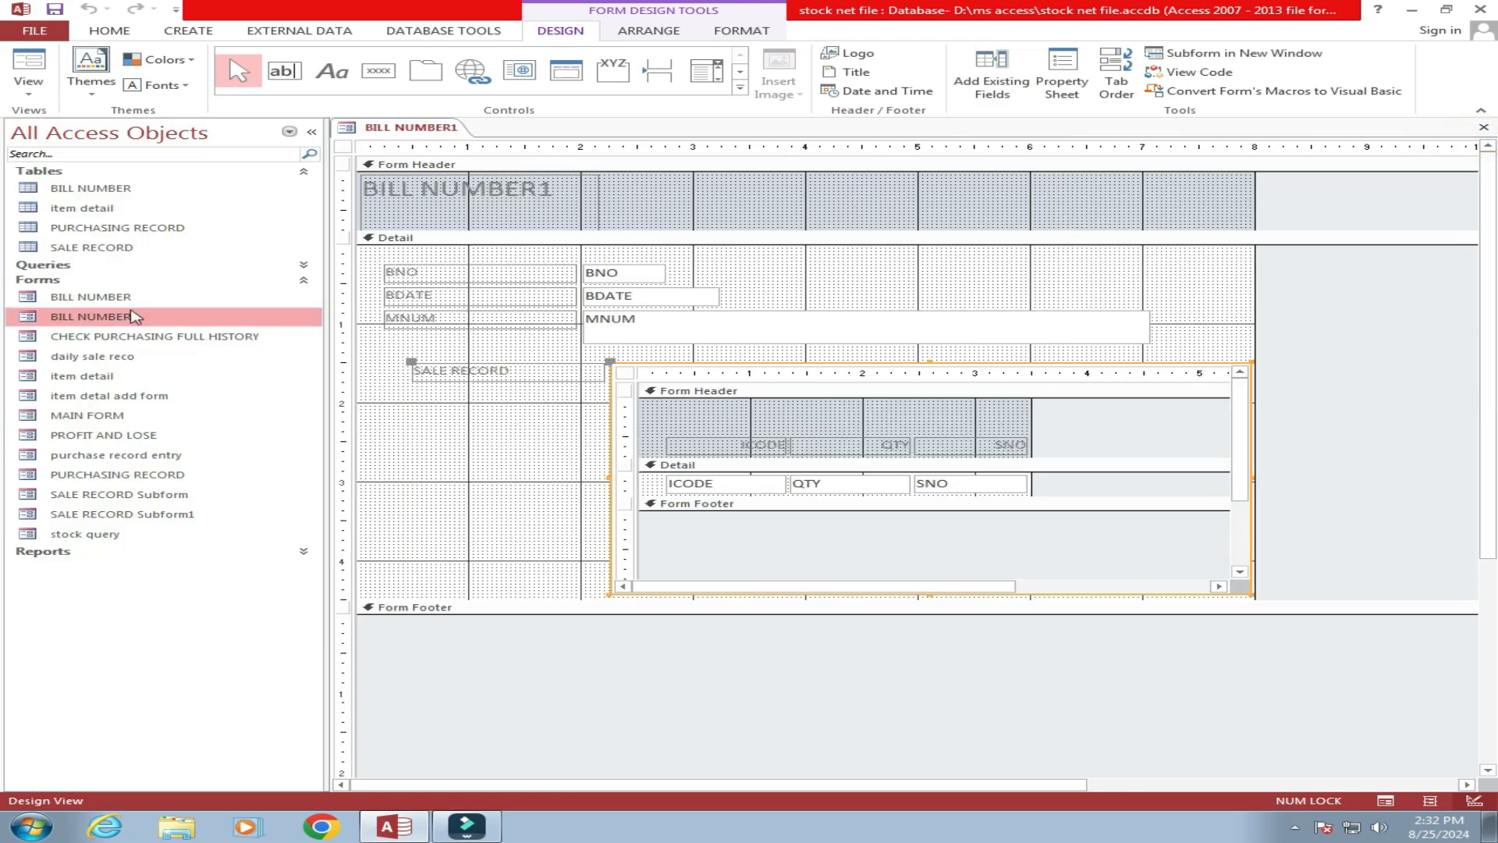
right_click(148, 515)
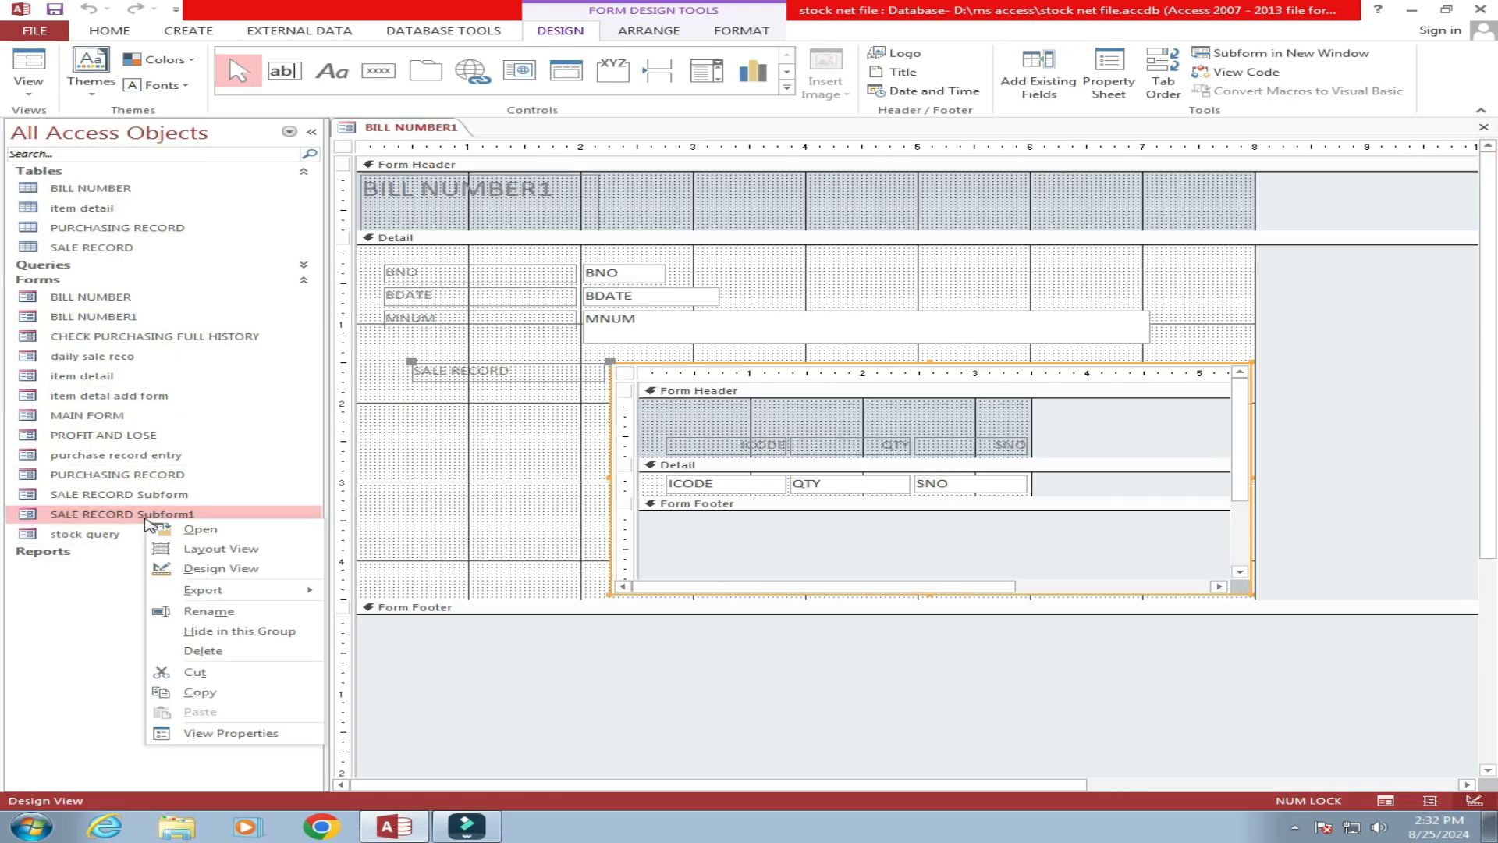
click(211, 576)
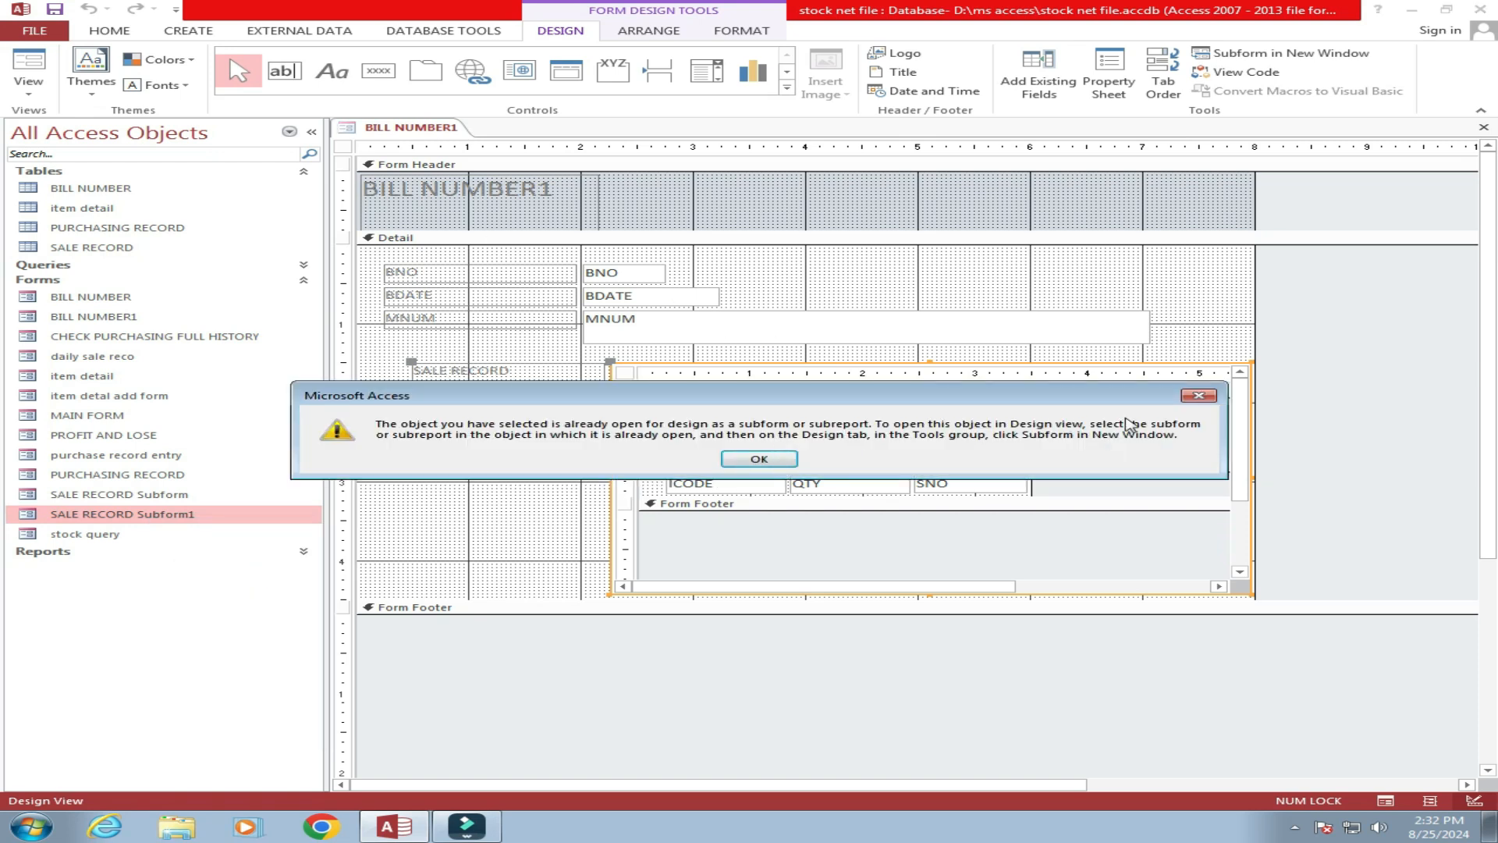
click(1200, 395)
click(1483, 127)
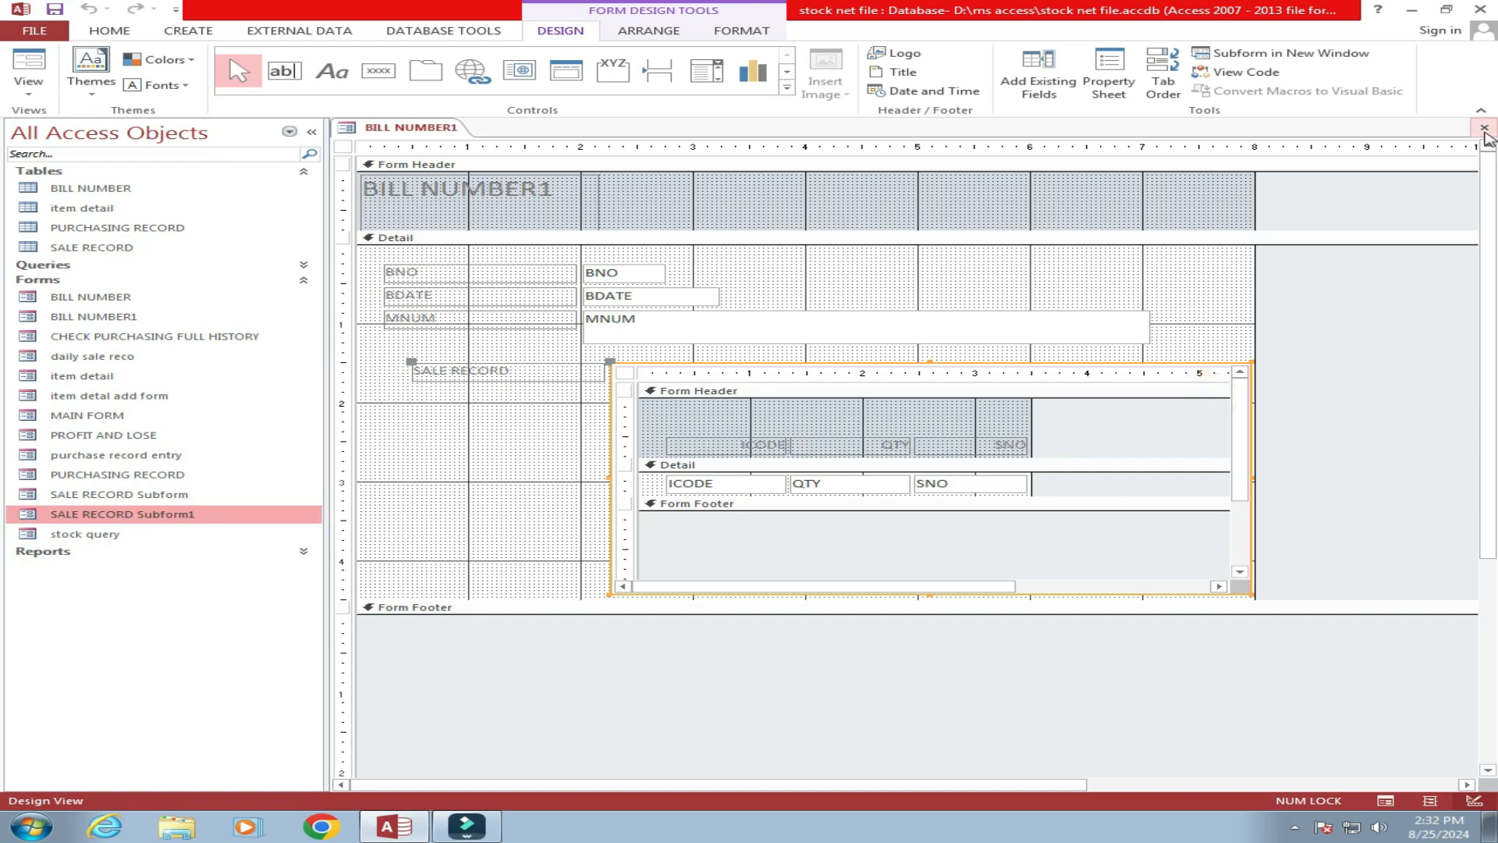
right_click(167, 522)
click(229, 568)
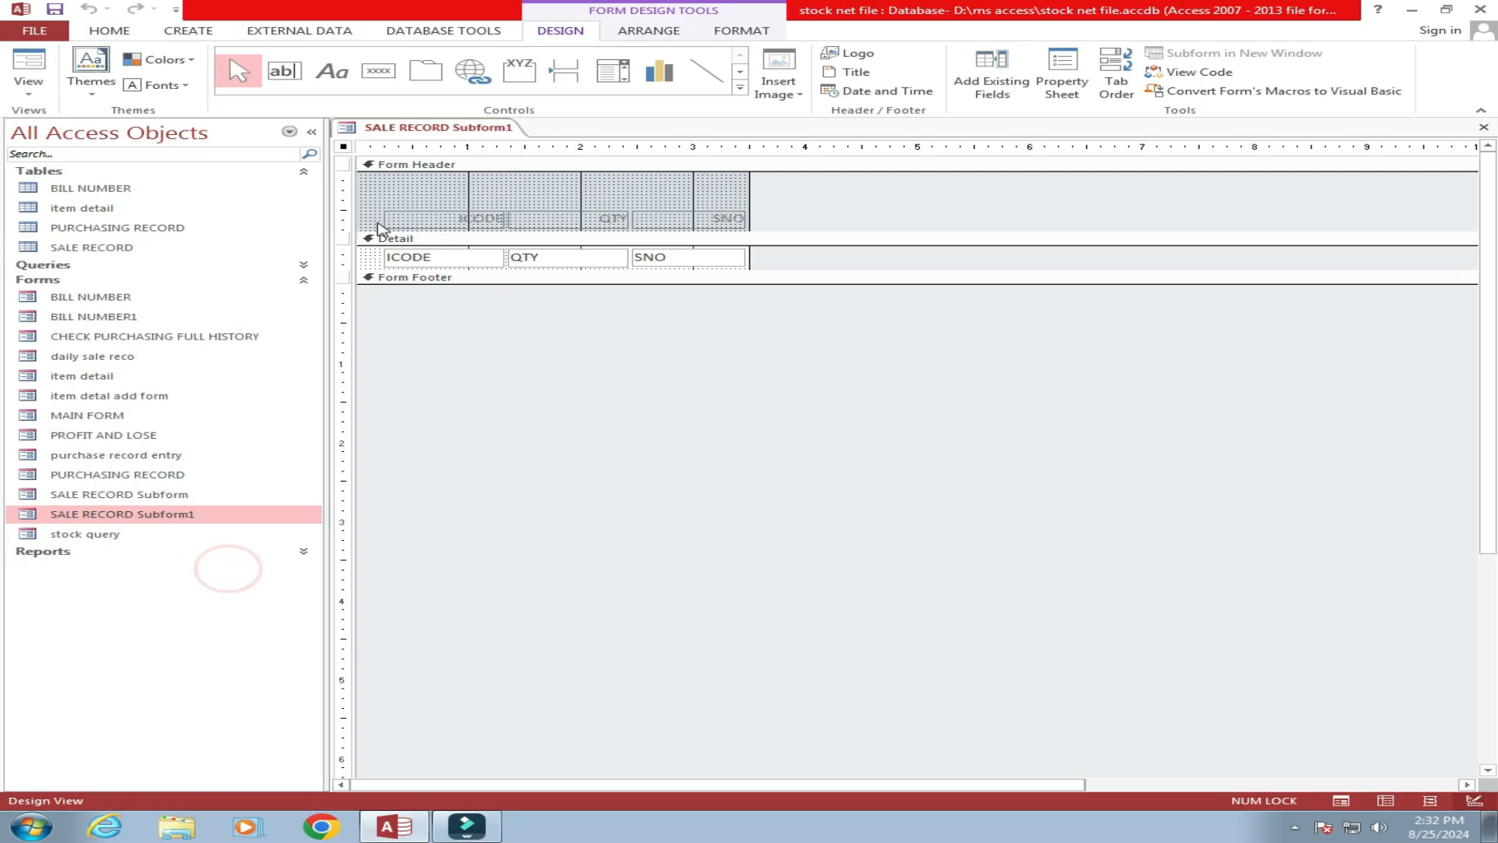
Hide the Navigation Pane and nudge the QTY and SNO controls and labels left with the arrow key.
click(312, 132)
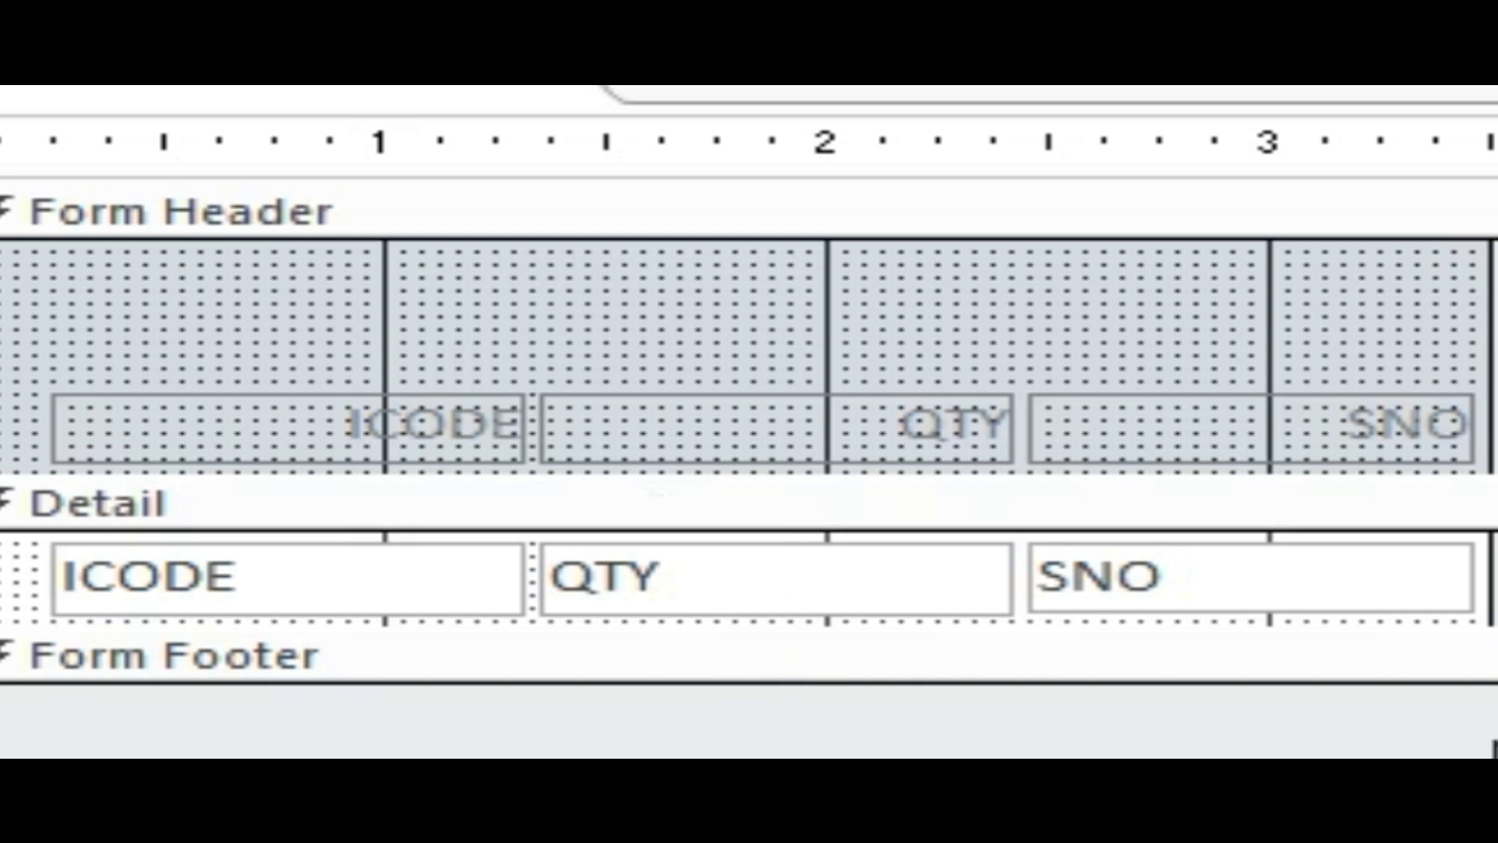
drag(1494, 769, 836, 426)
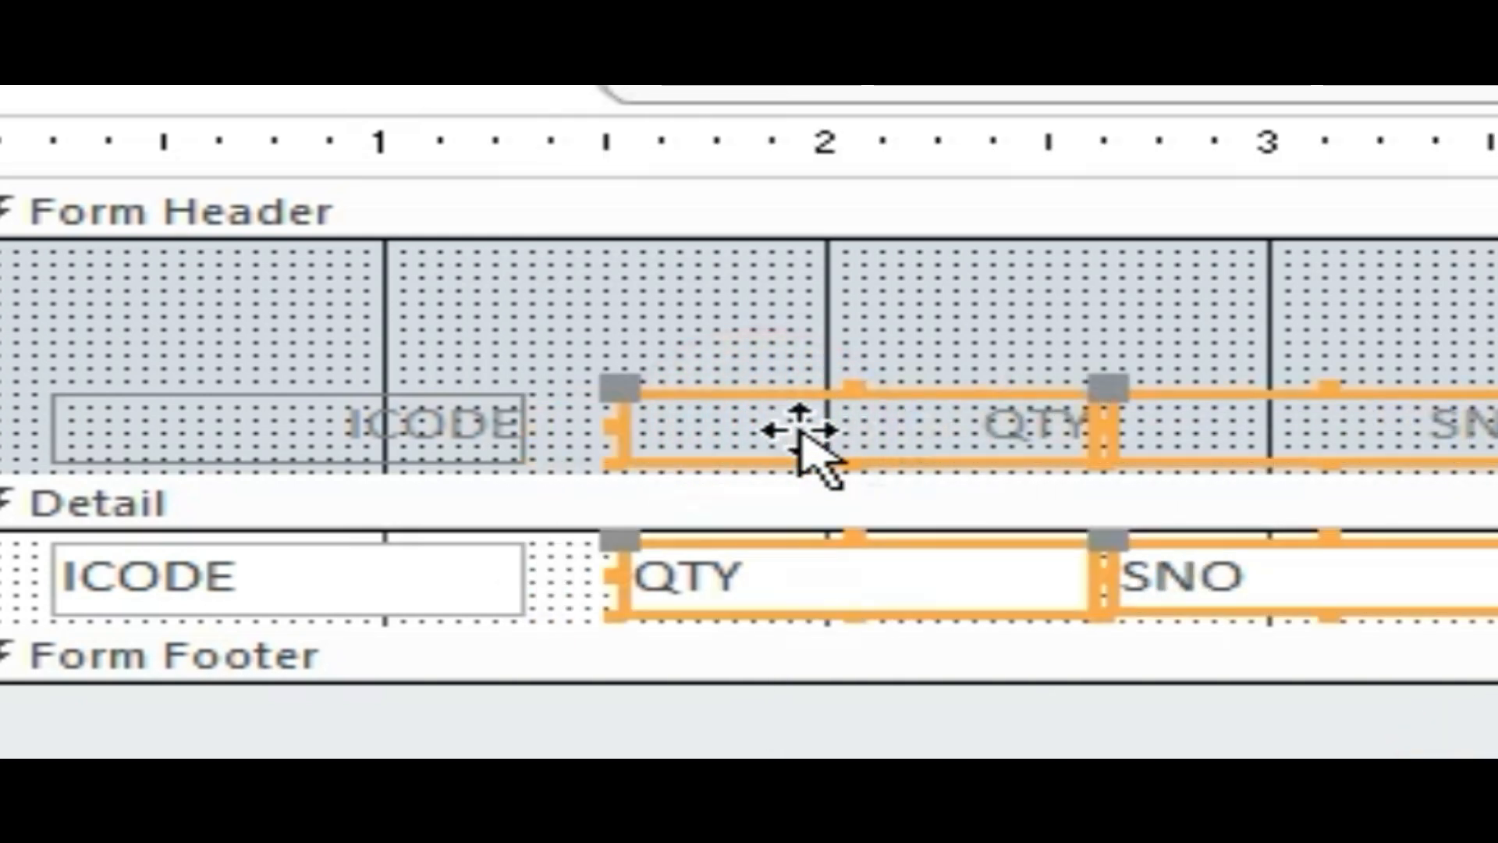
key(Left)
key(Left)
key(Left)
key(Left)
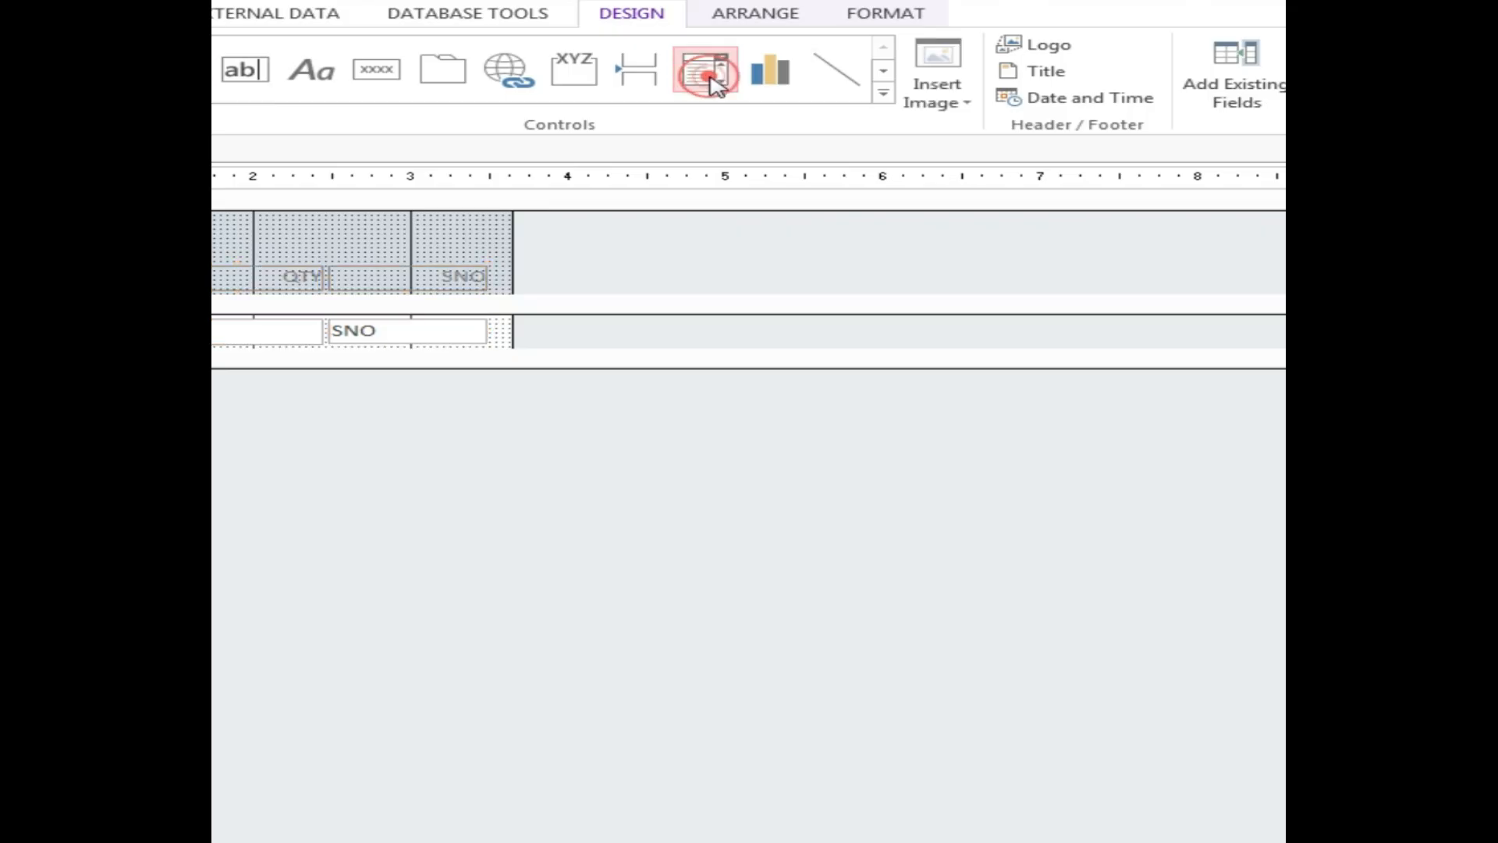
Draw a combo box beside SNO that takes iname values from the item detail table.
click(706, 70)
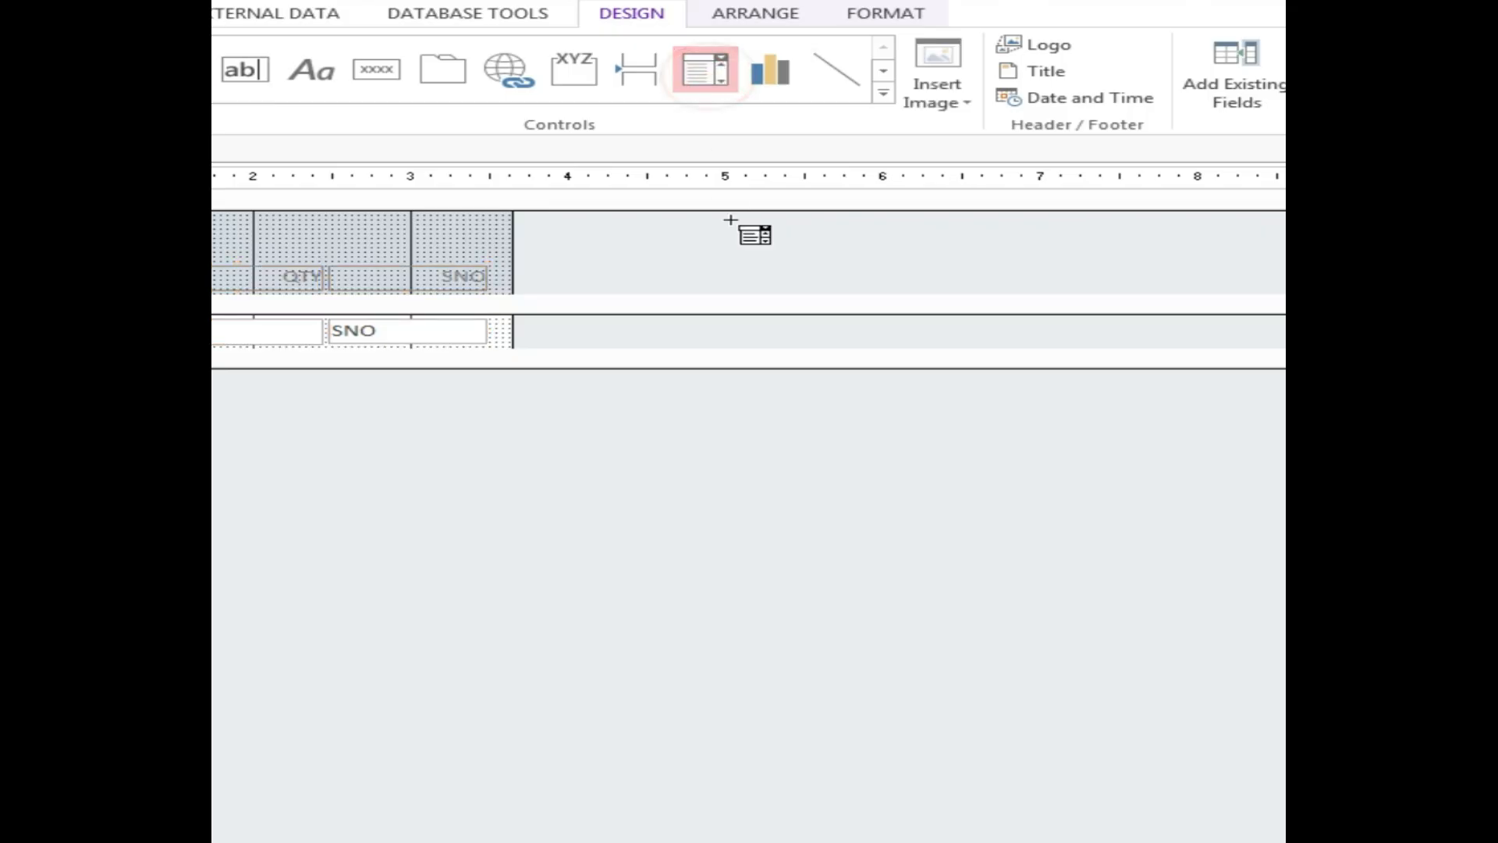
drag(733, 315, 929, 346)
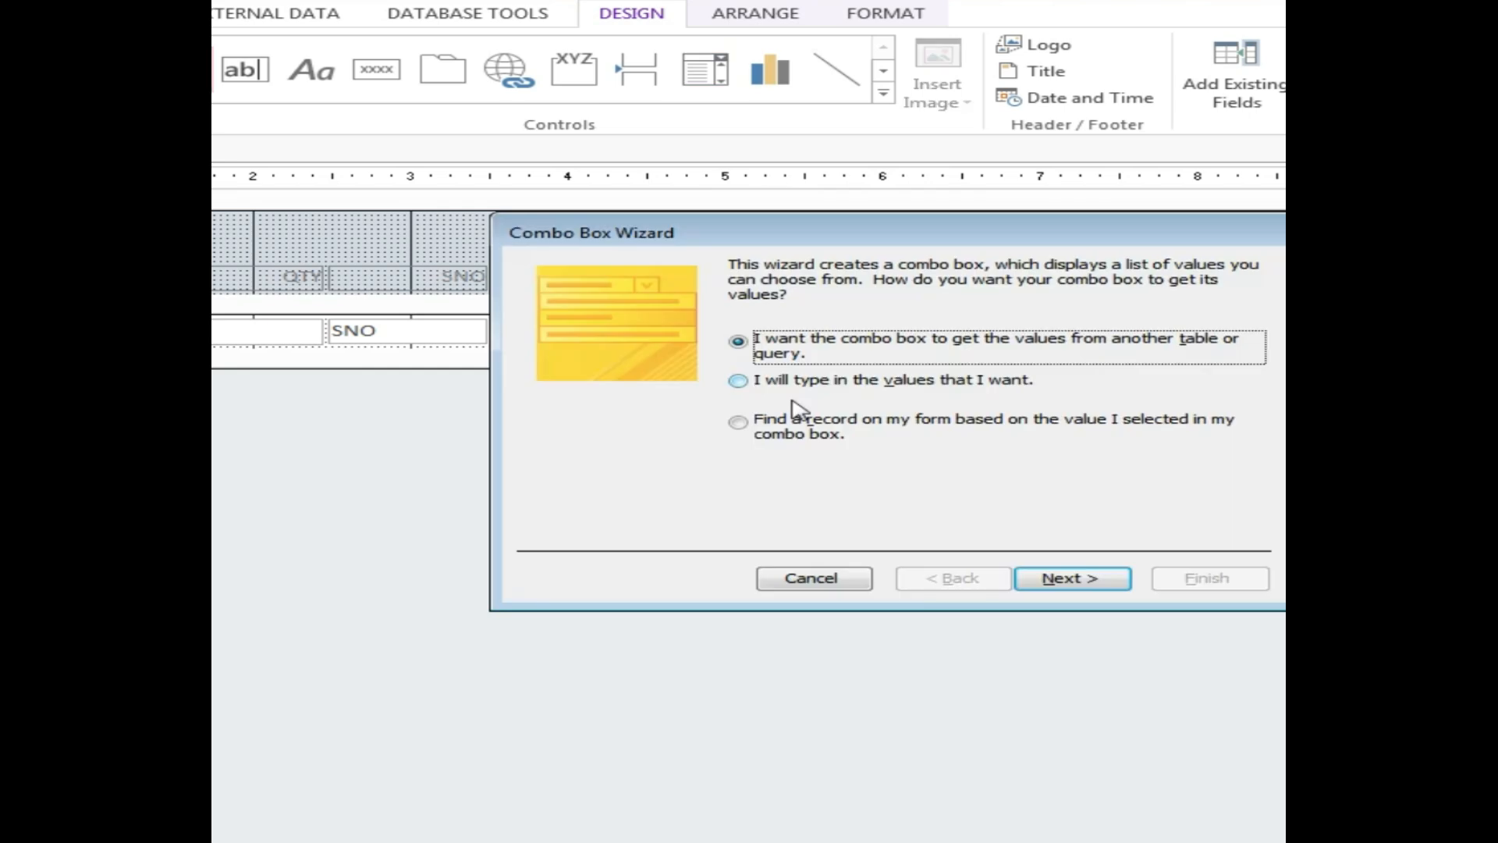
drag(948, 234, 856, 429)
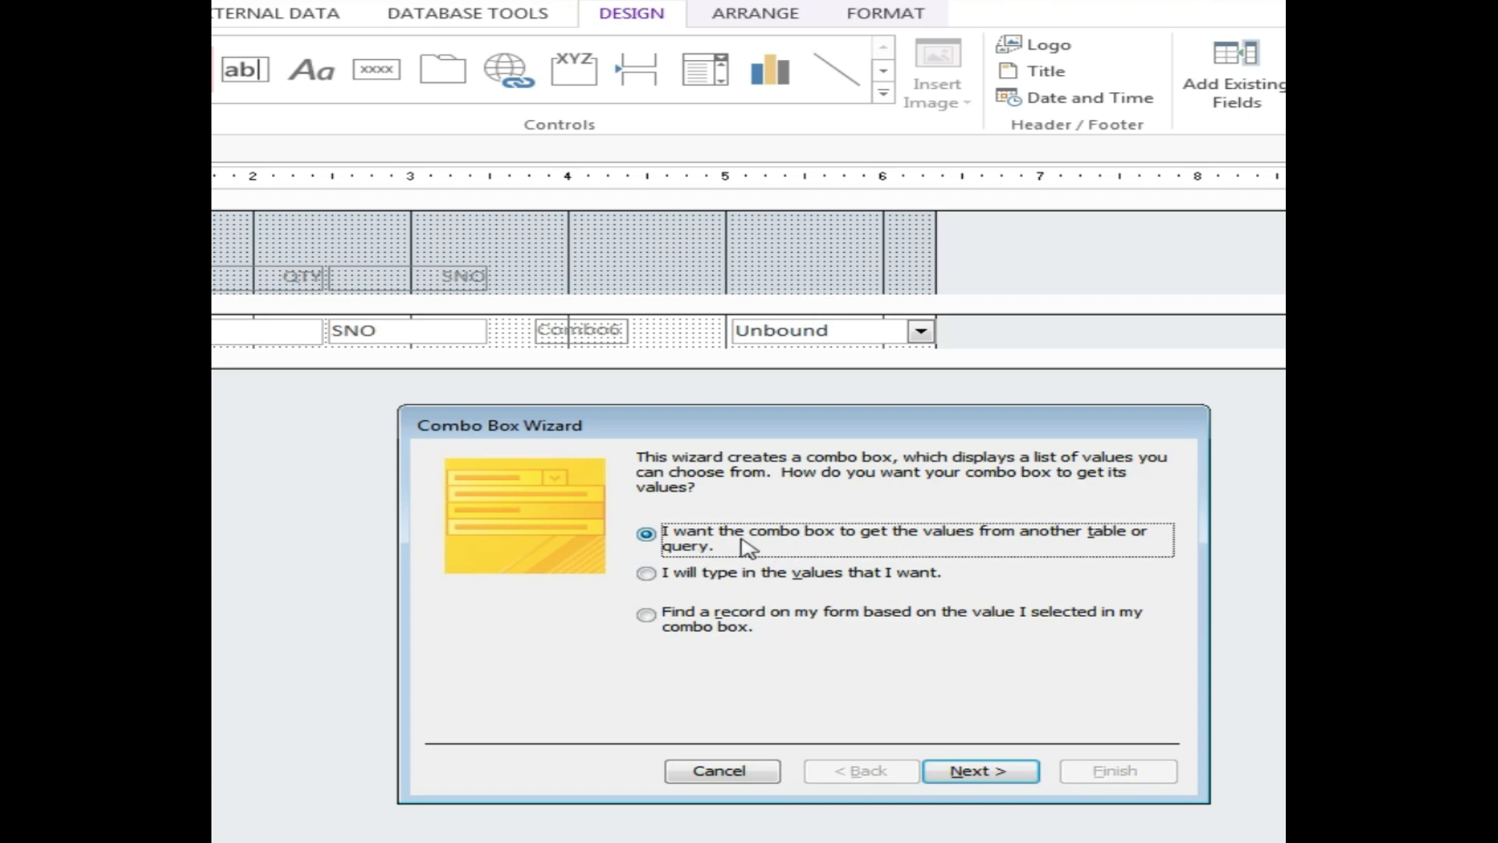
click(999, 779)
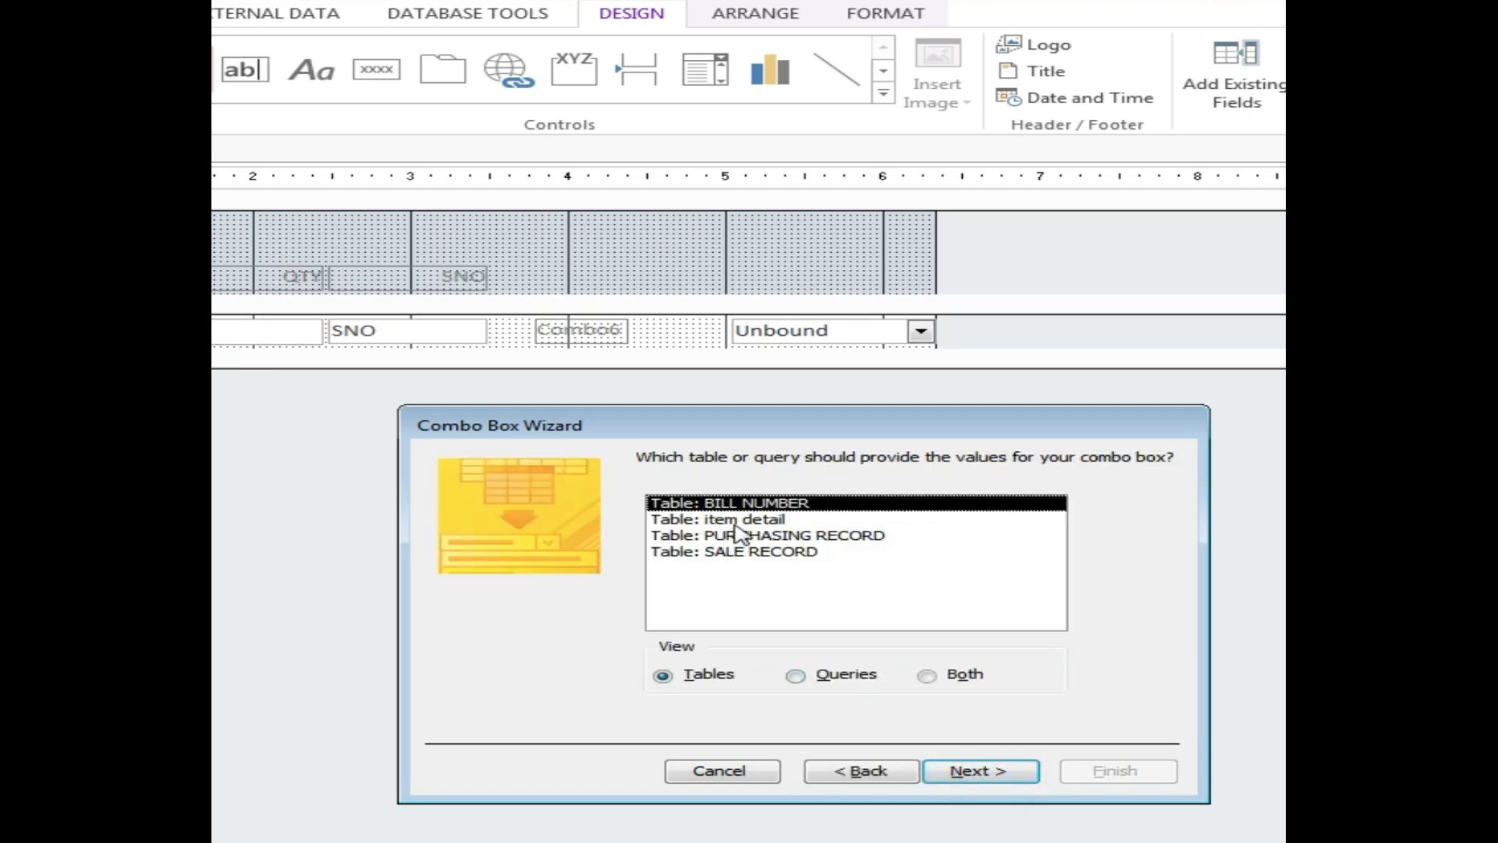
click(738, 521)
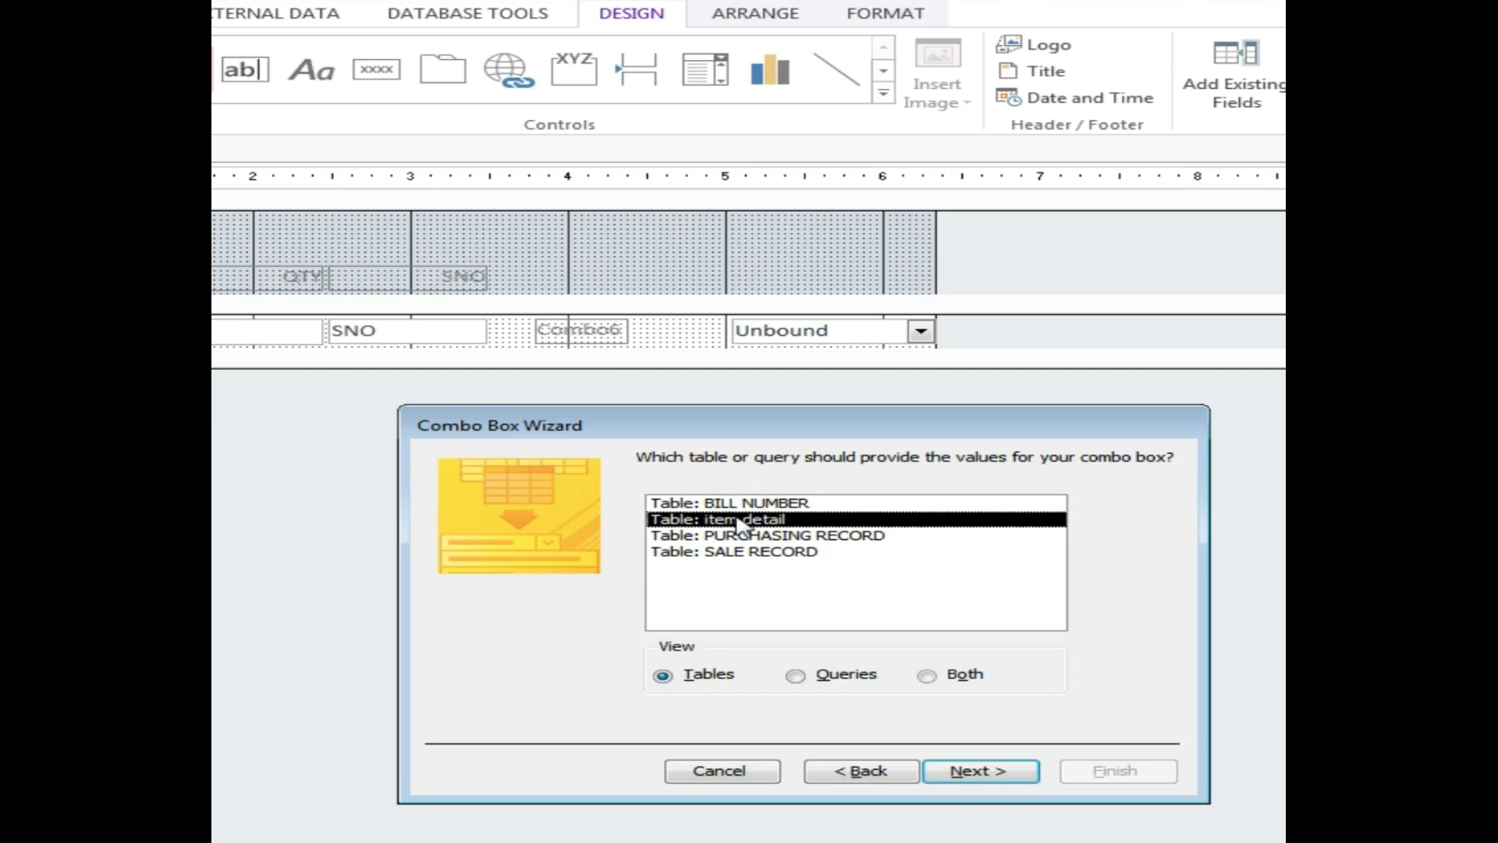
click(975, 773)
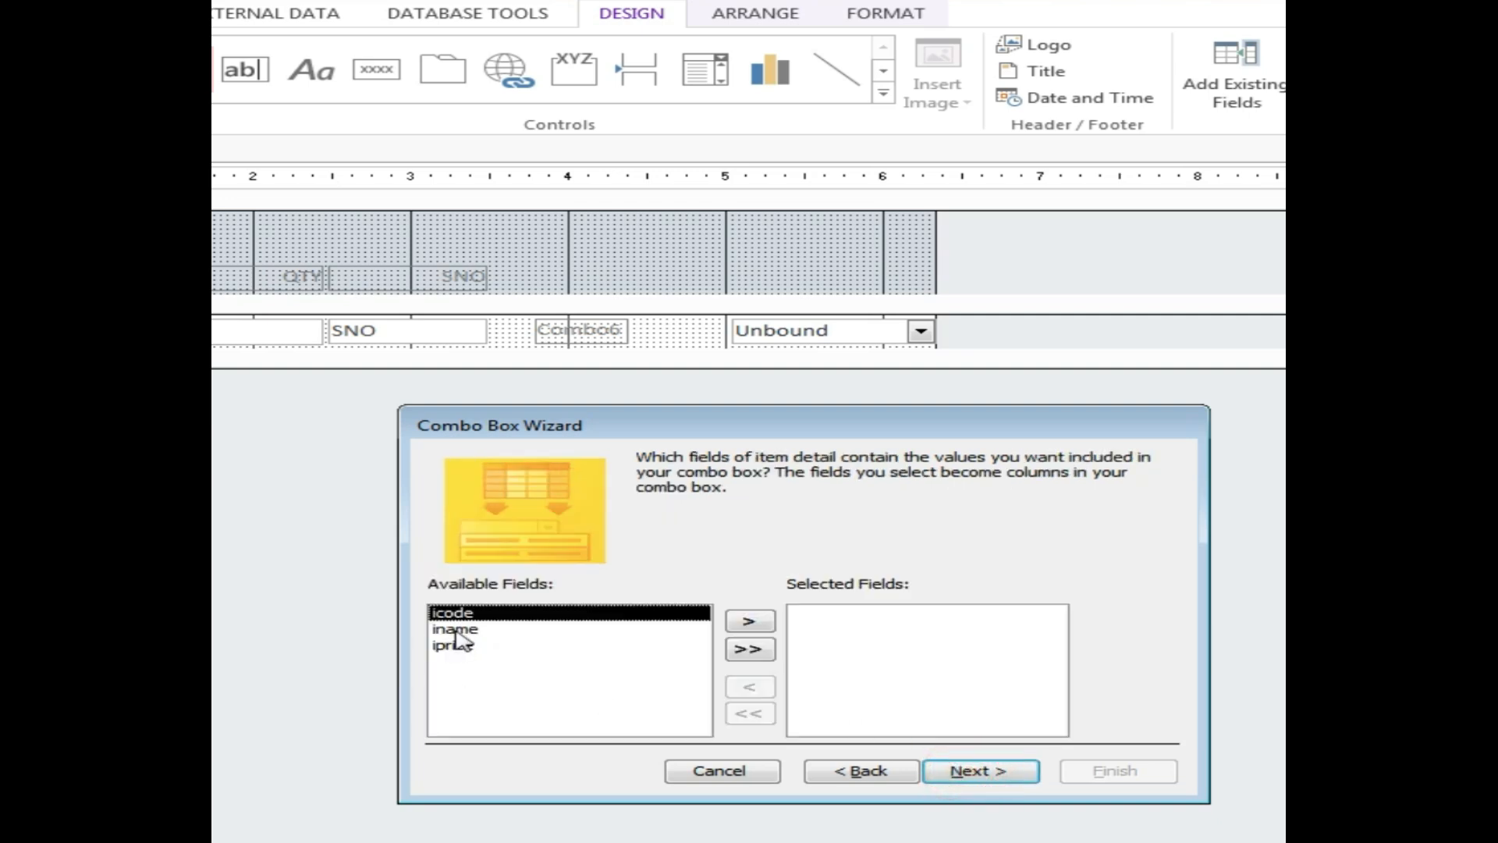
click(485, 632)
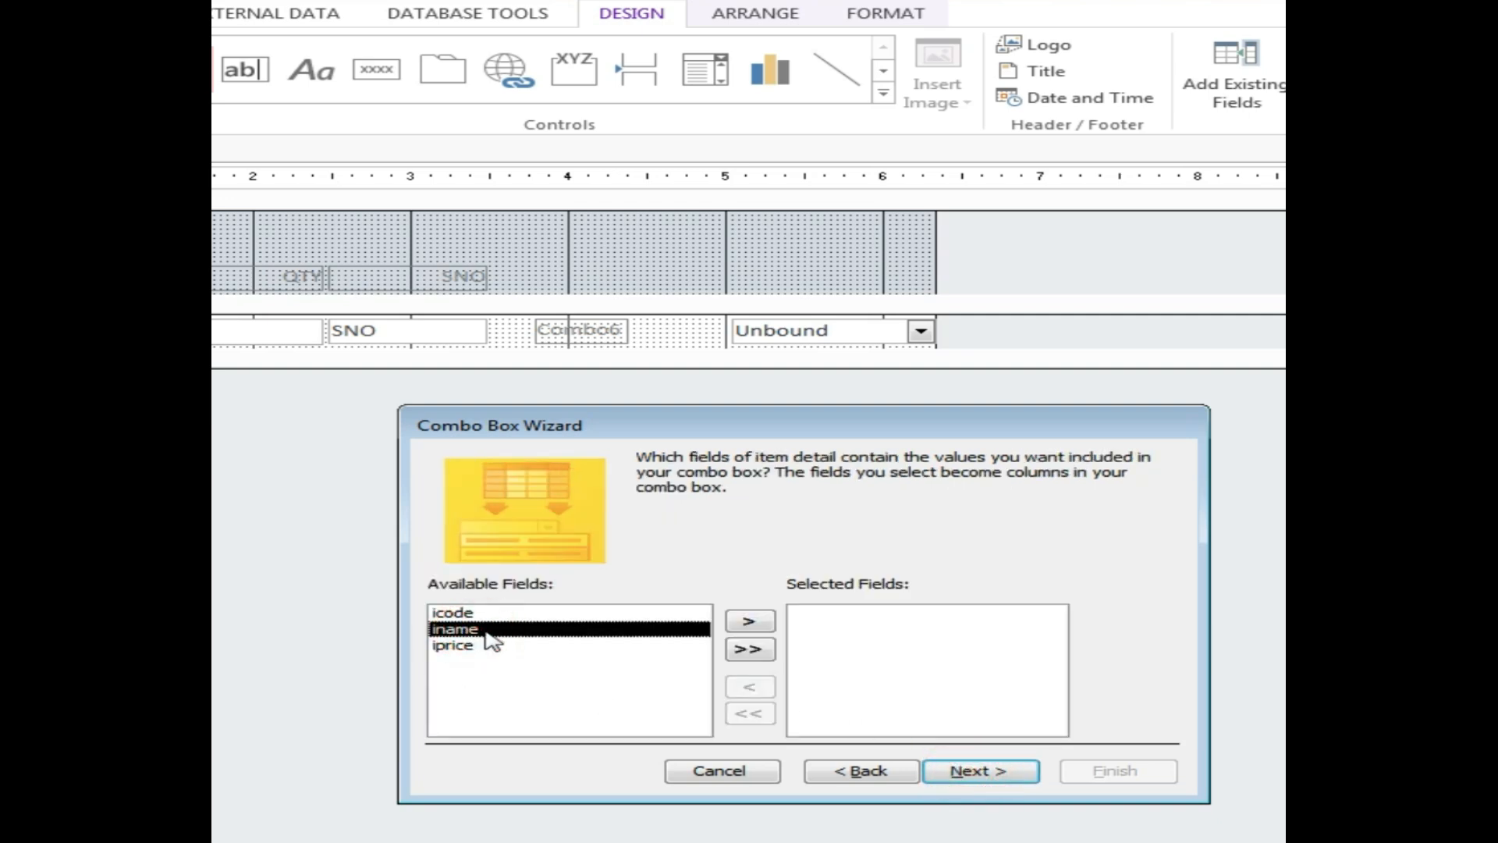
click(749, 621)
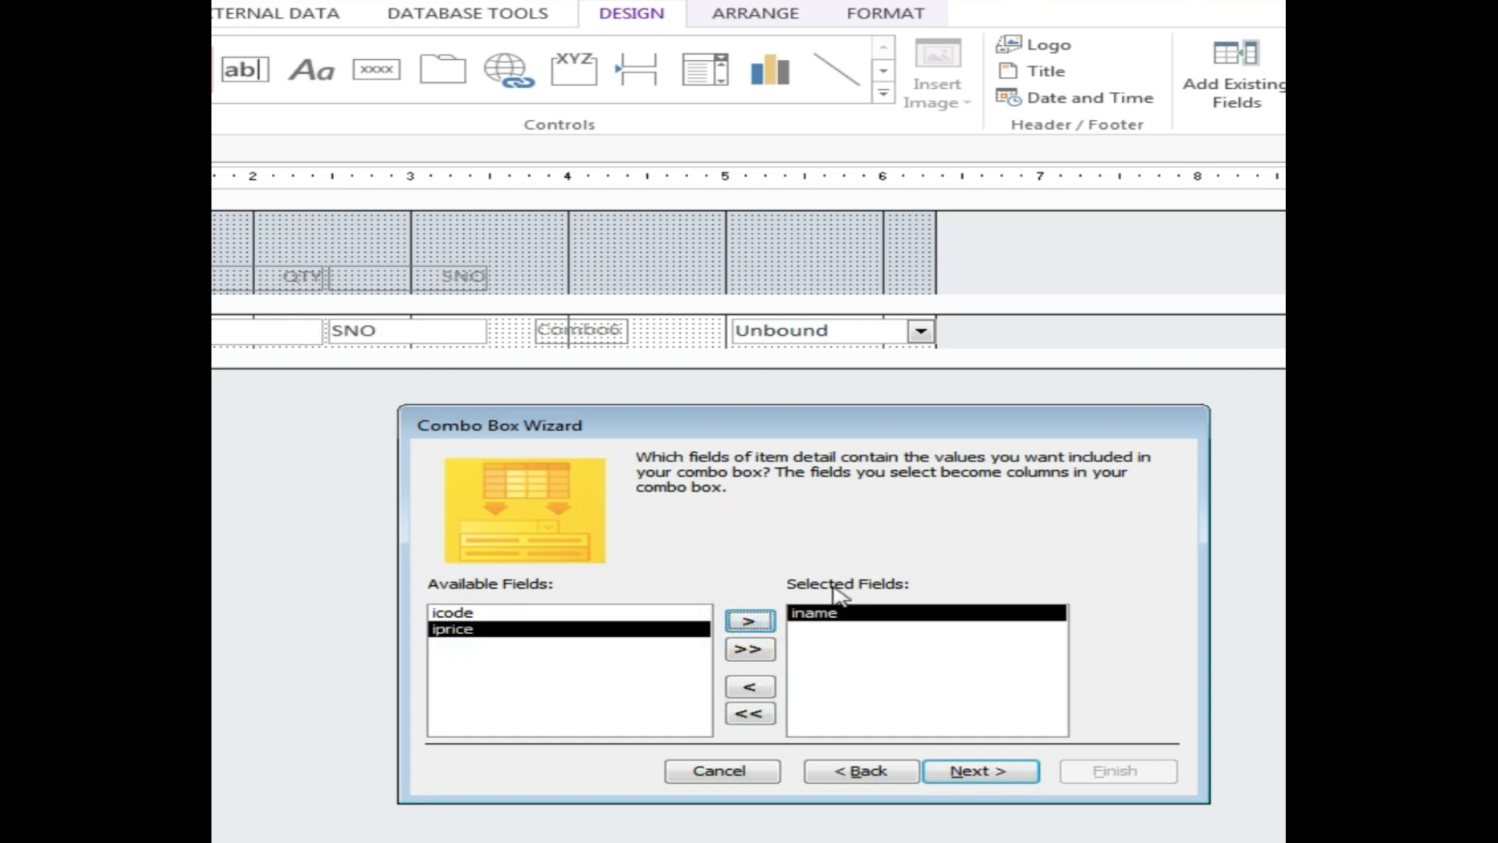
click(996, 777)
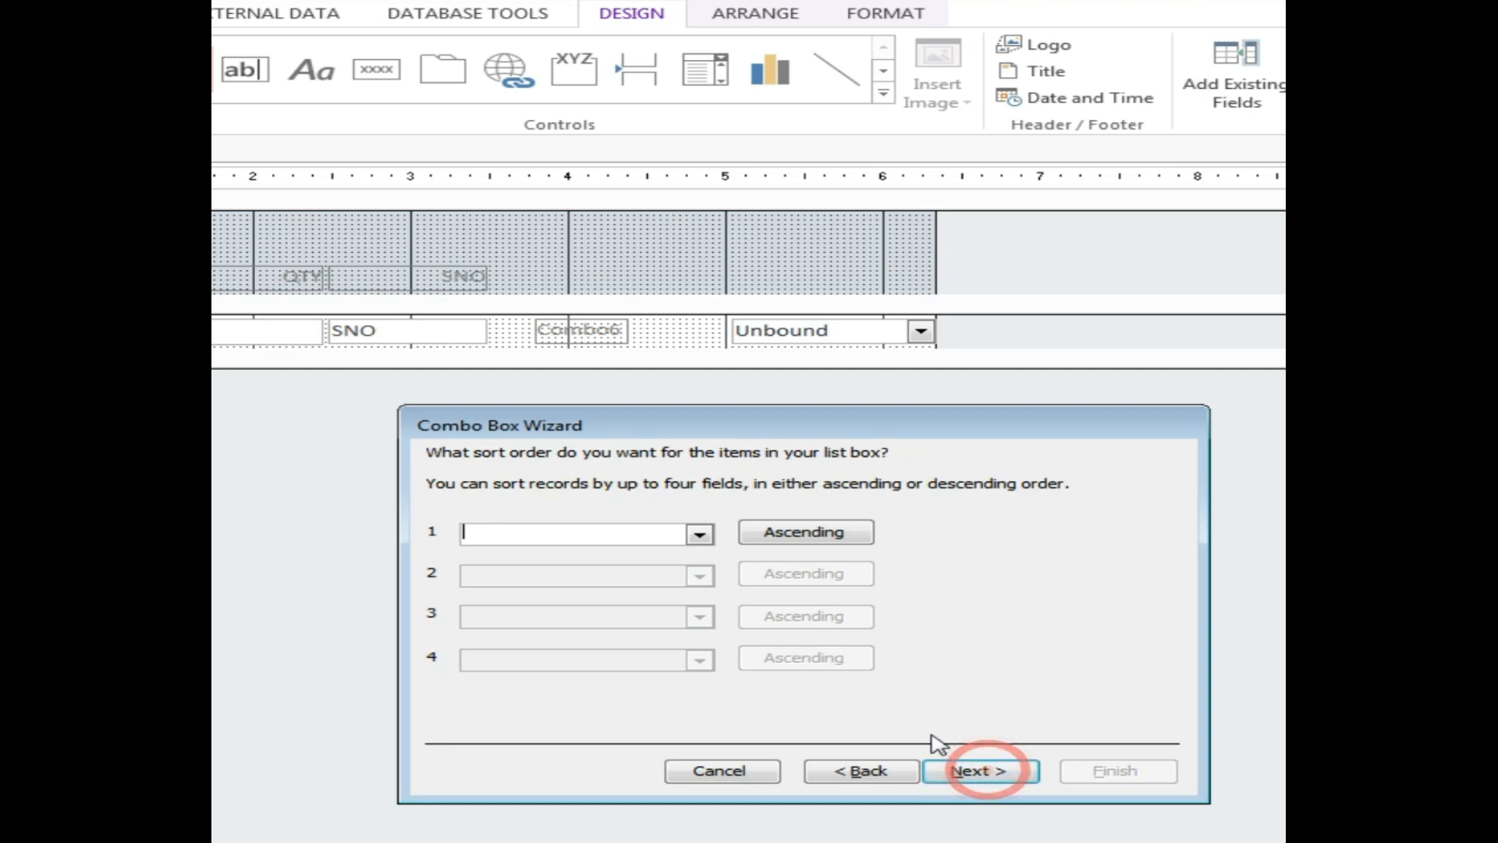
Sort the combo list by iname ascending and finish the Combo Box Wizard.
click(700, 533)
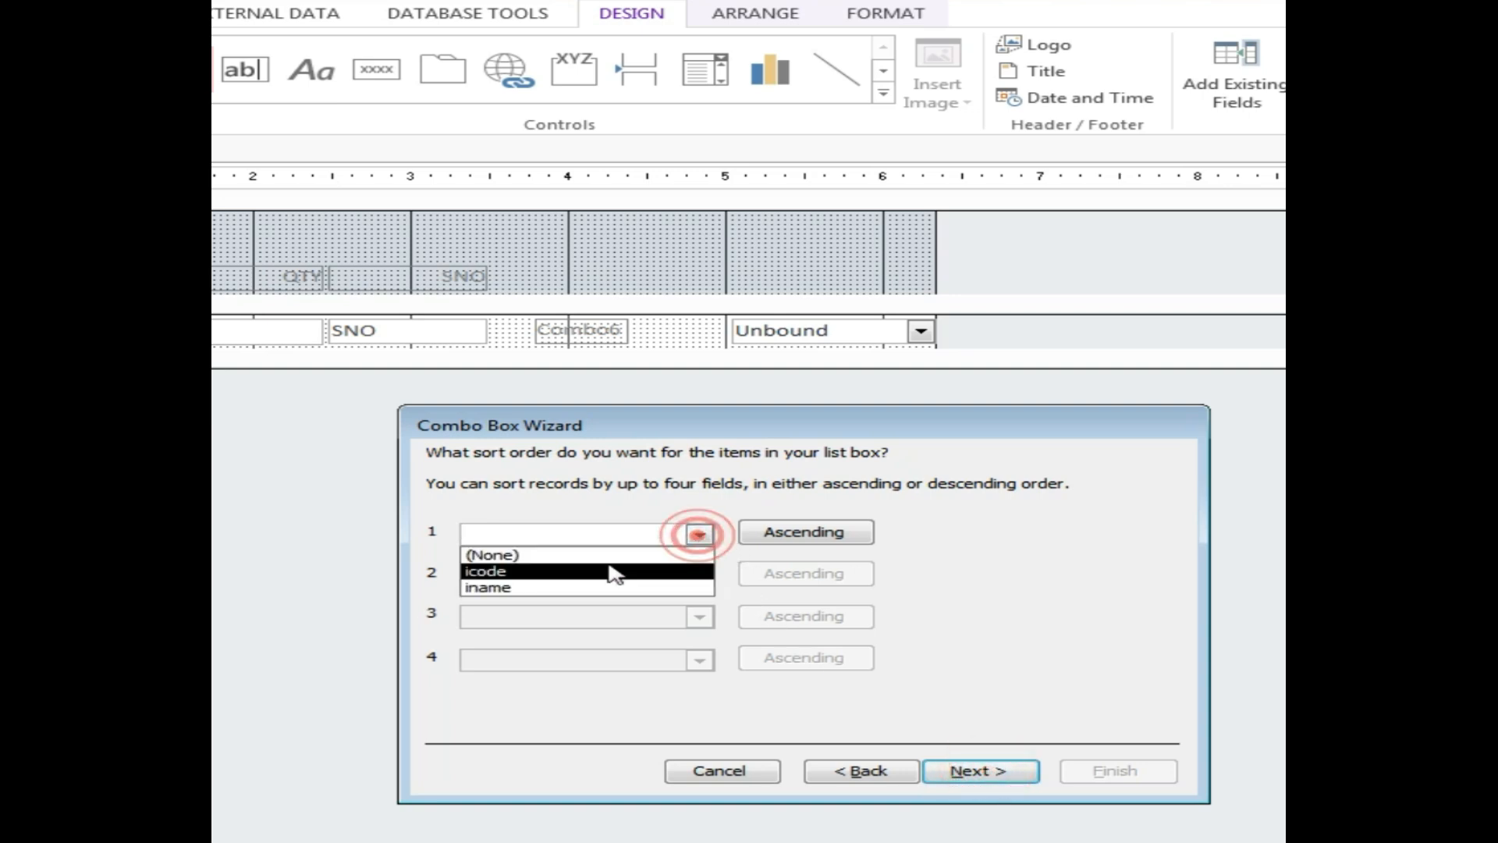
click(515, 588)
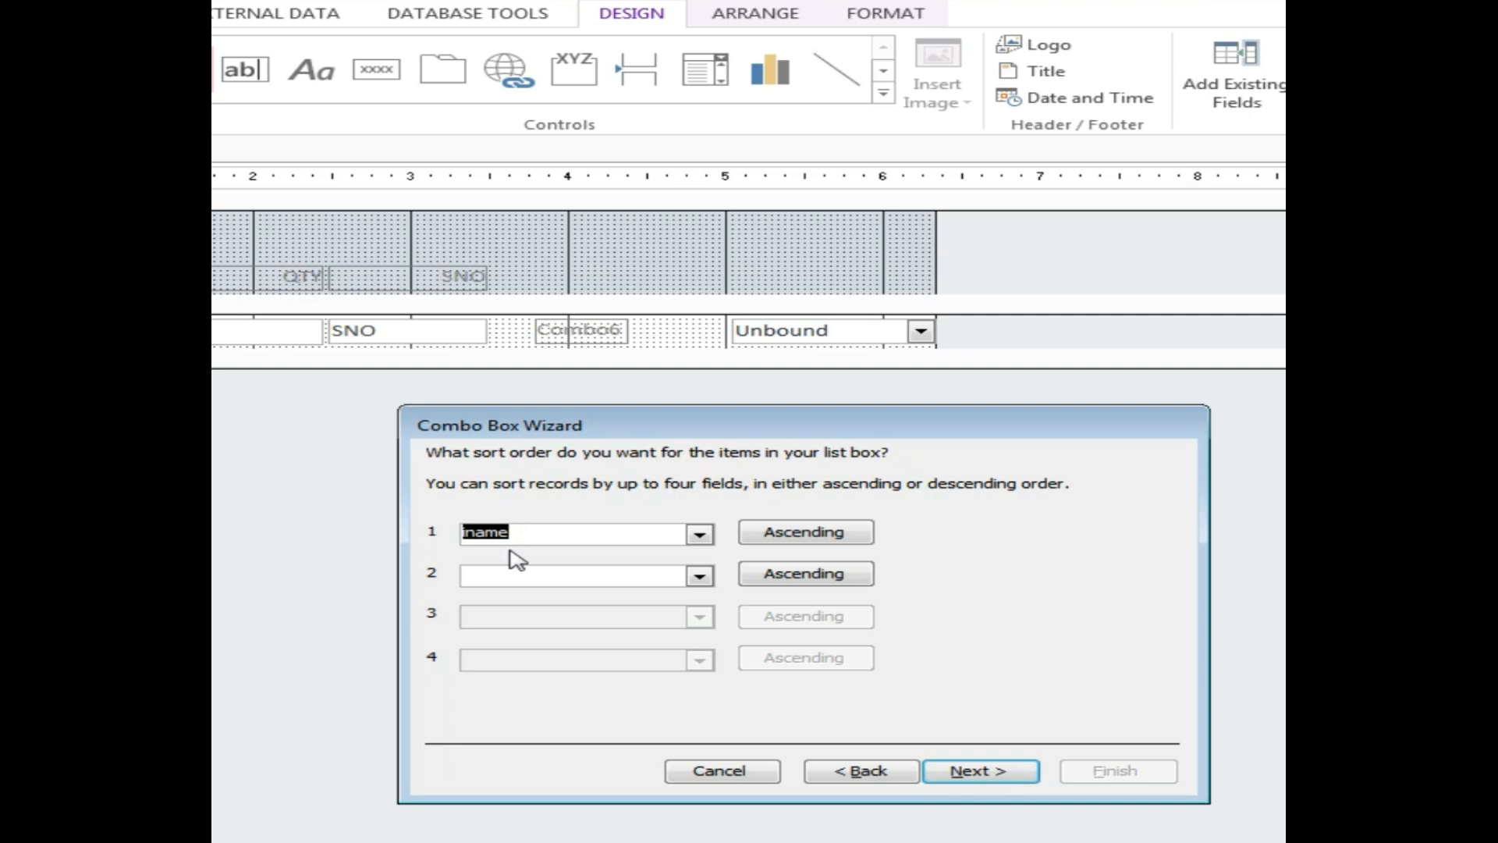
click(817, 538)
click(817, 539)
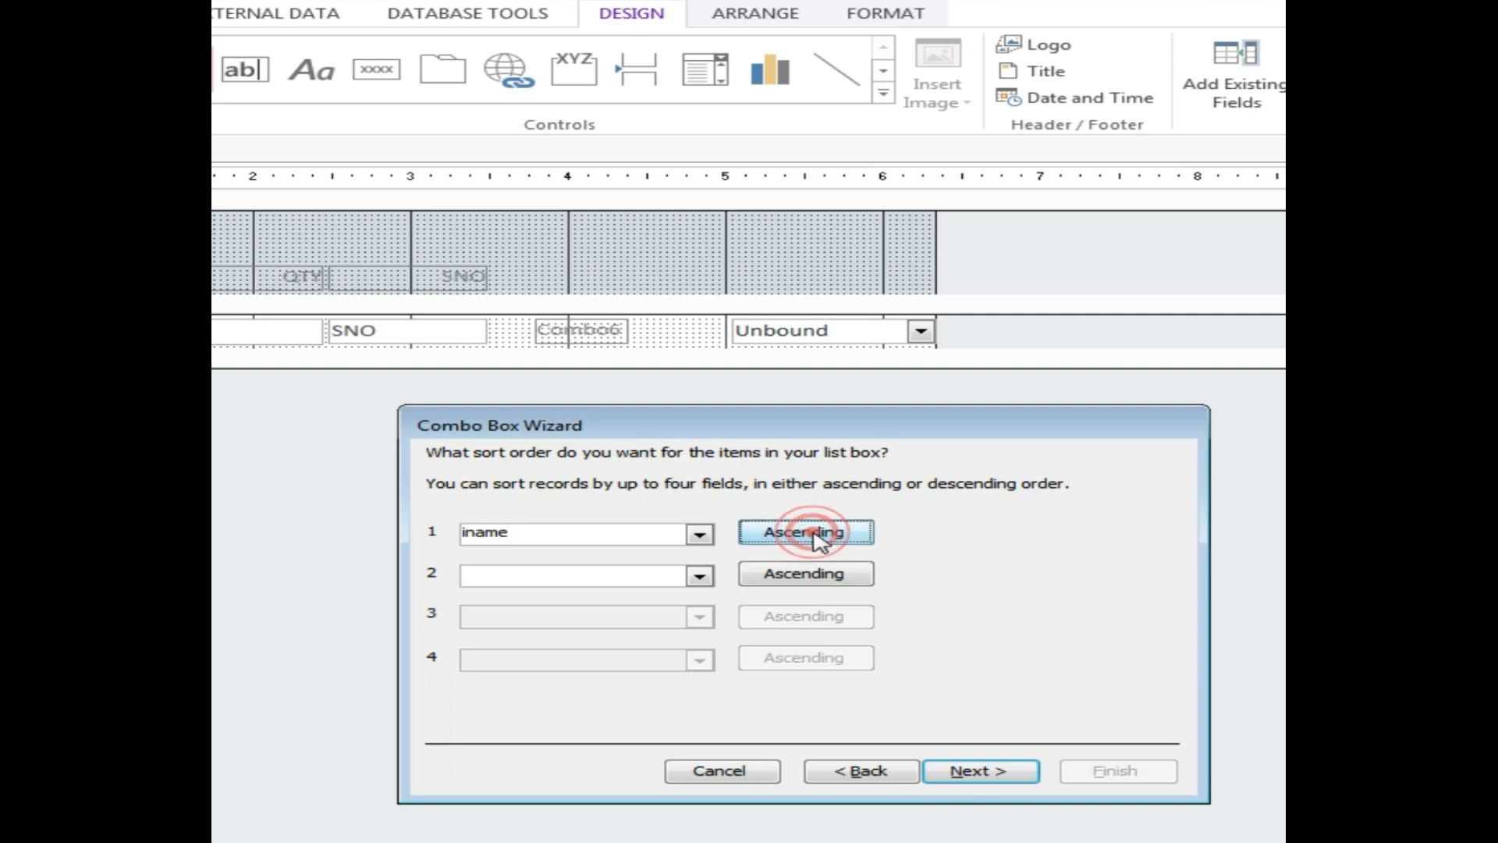
click(981, 771)
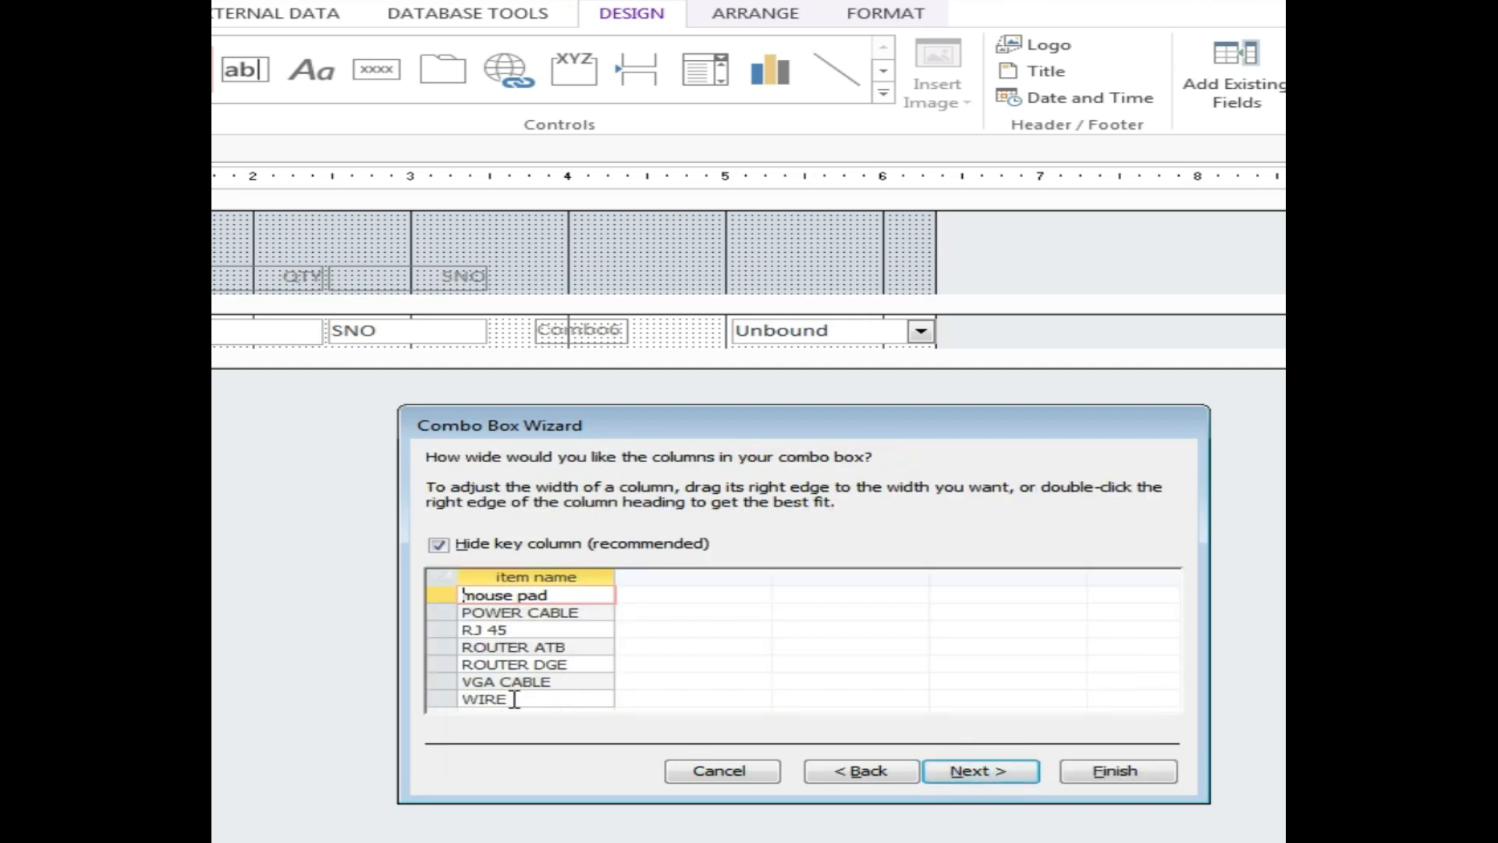
click(992, 773)
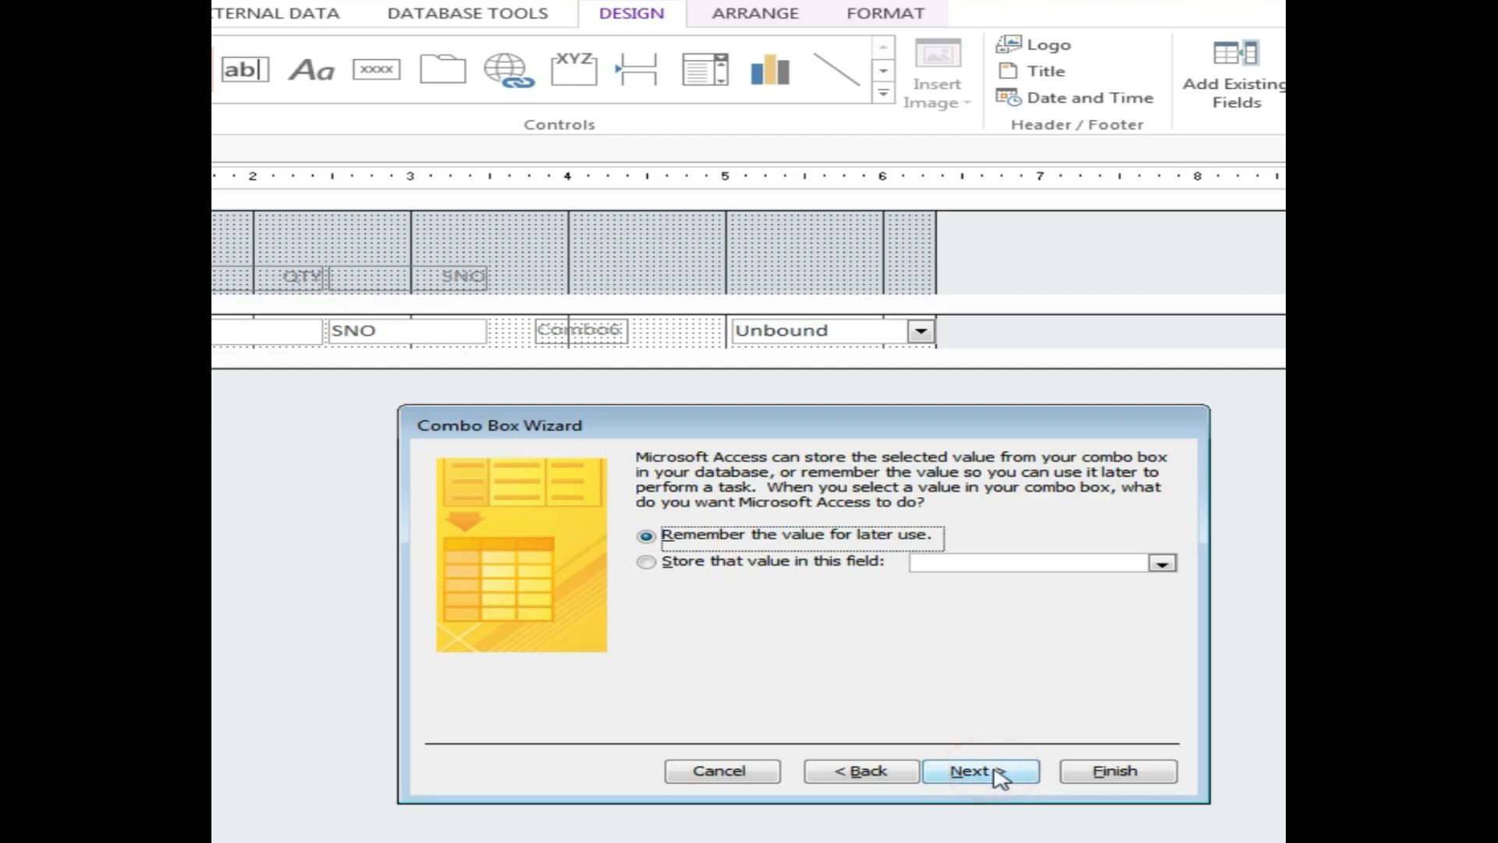
click(992, 772)
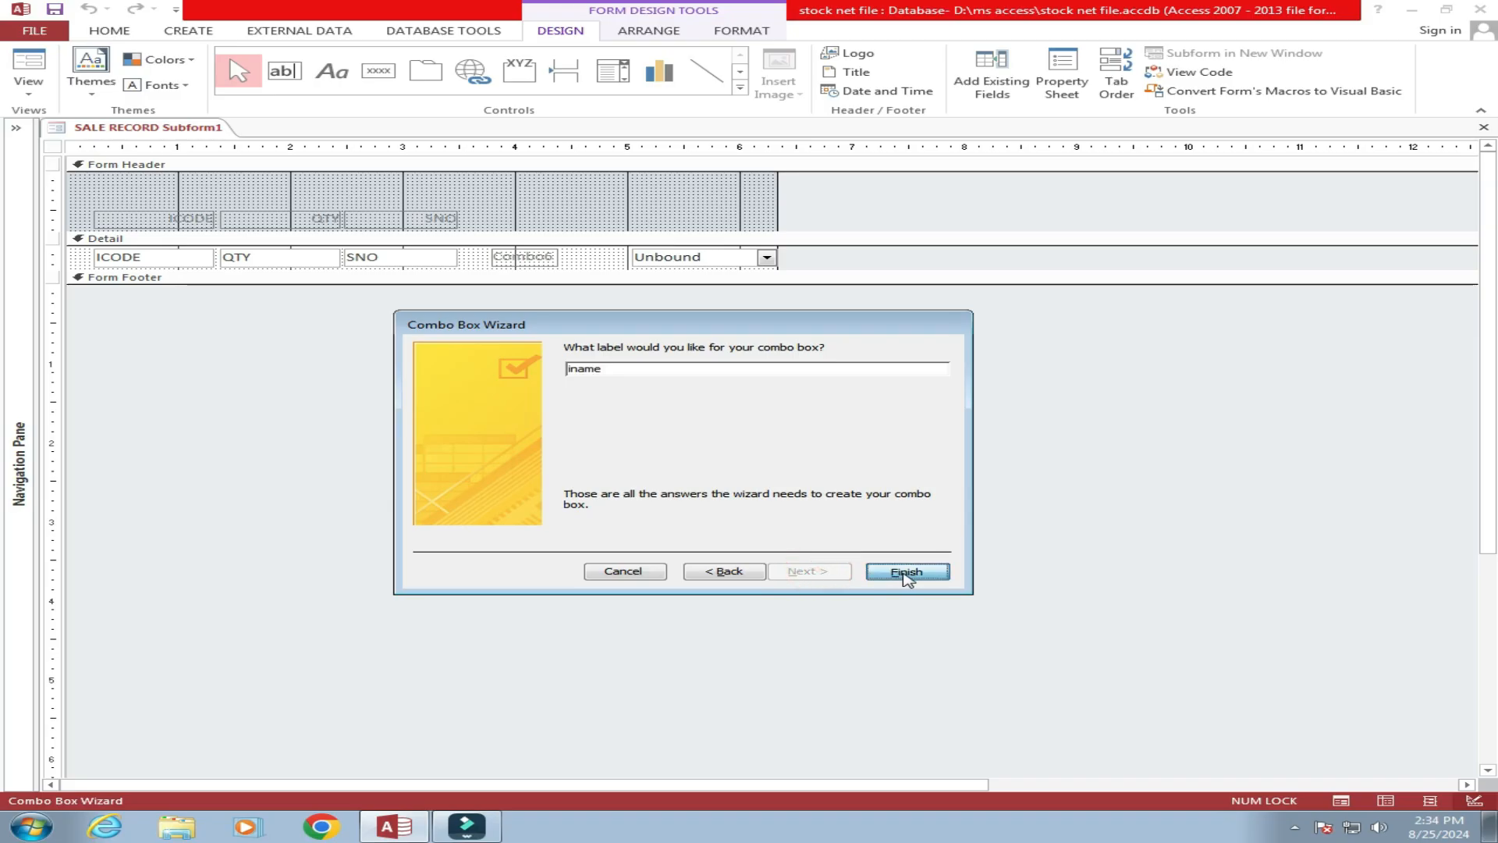
click(1118, 771)
right_click(170, 131)
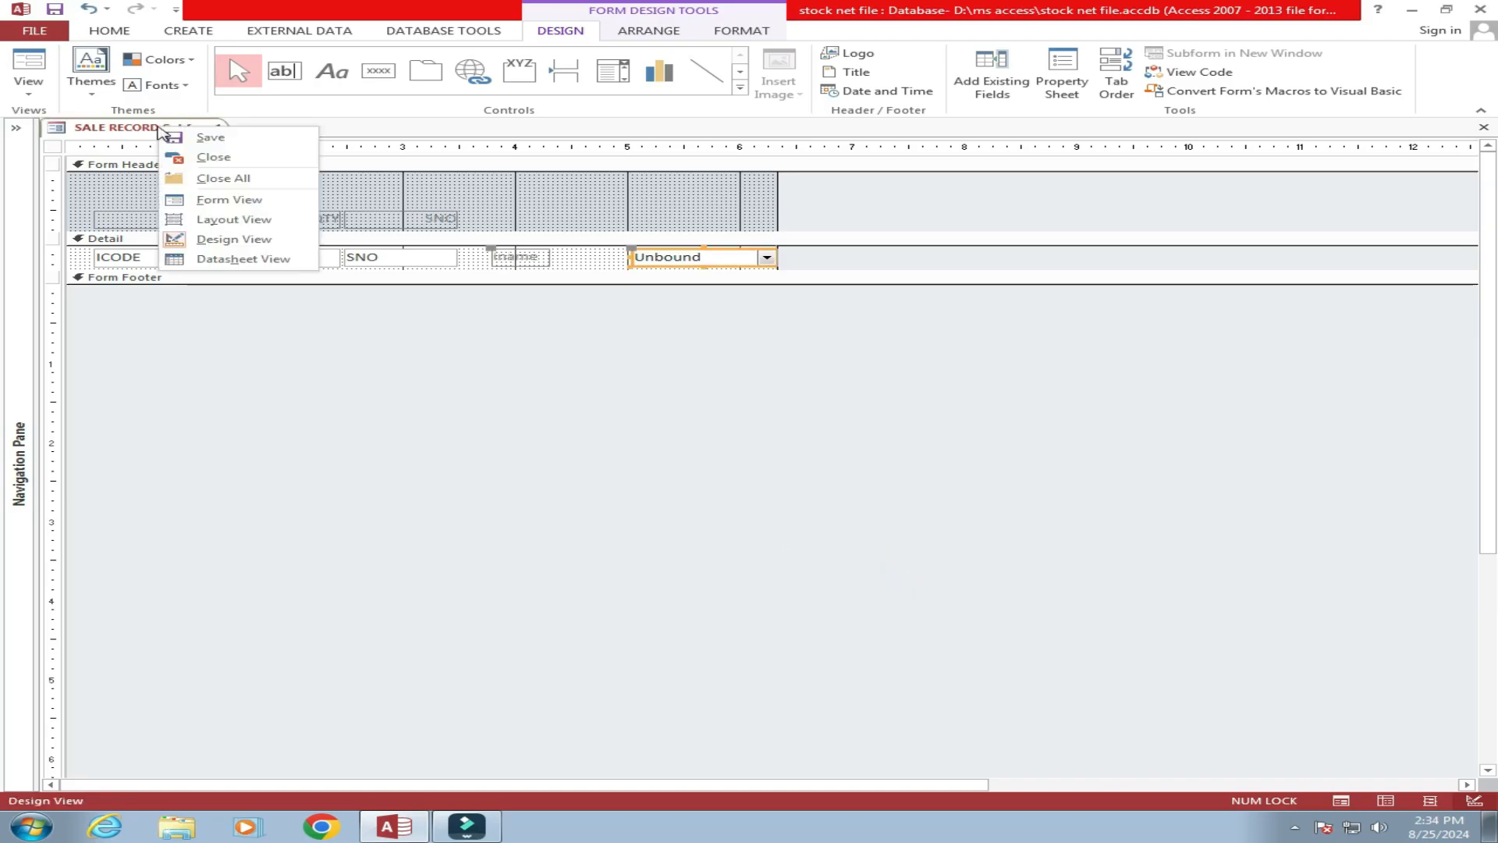
In Form View, pick mouse pad then VGA CABLE from the item-name combo, then return to Design View.
click(233, 204)
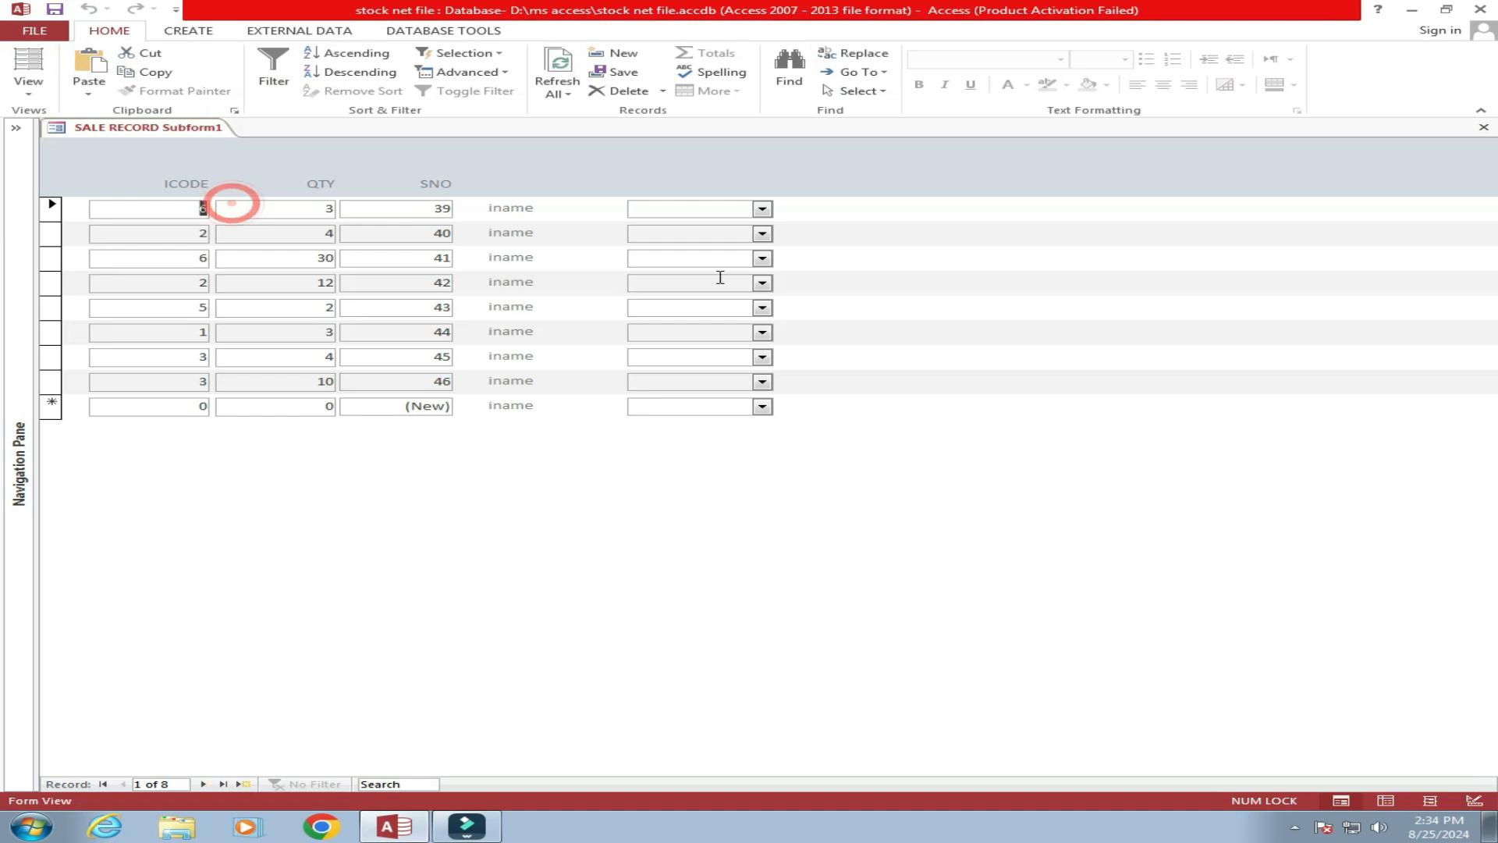
click(763, 209)
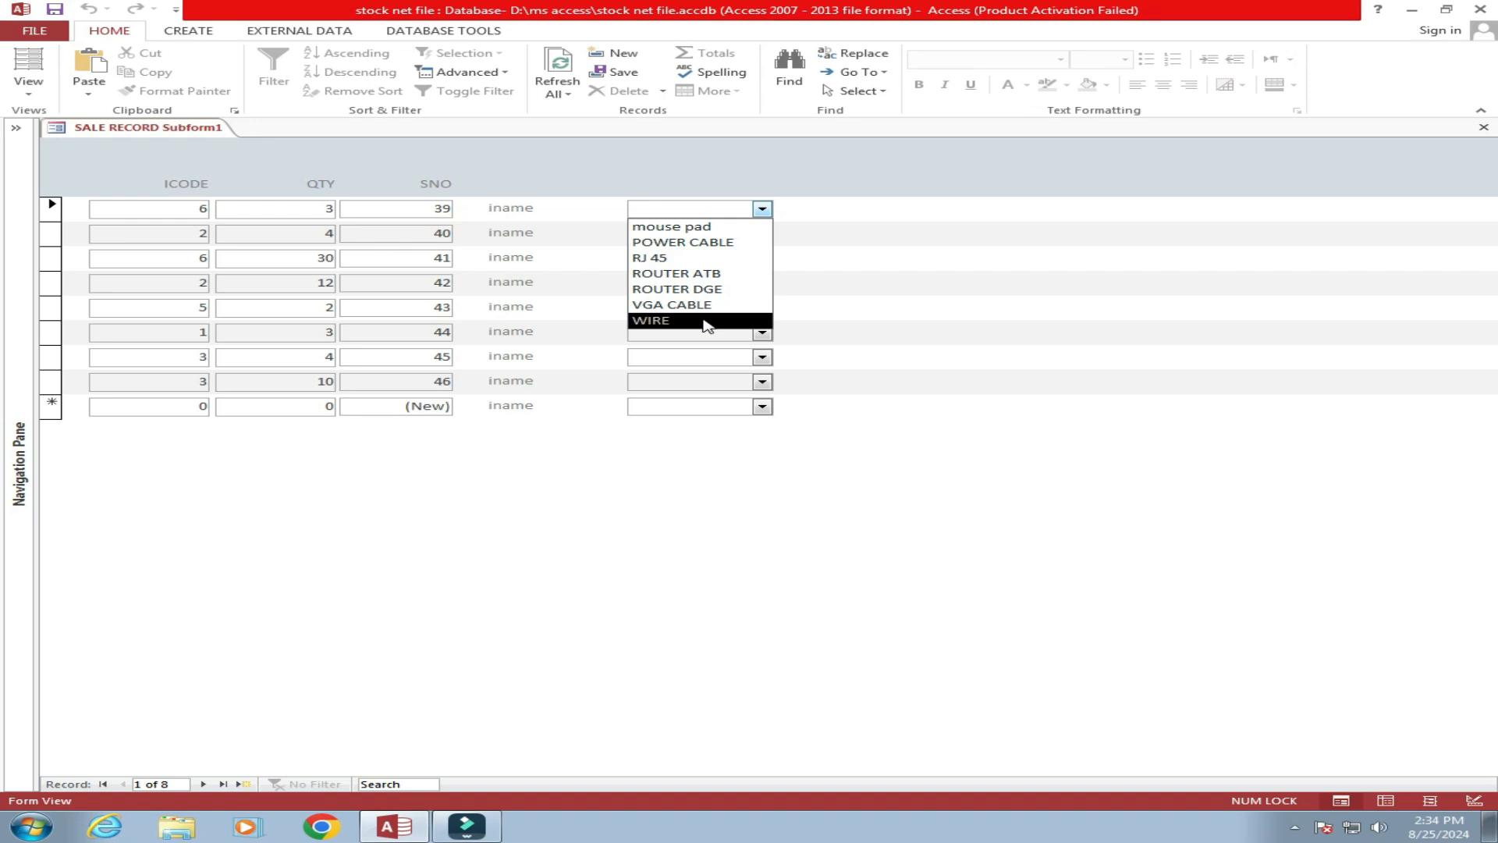
click(682, 228)
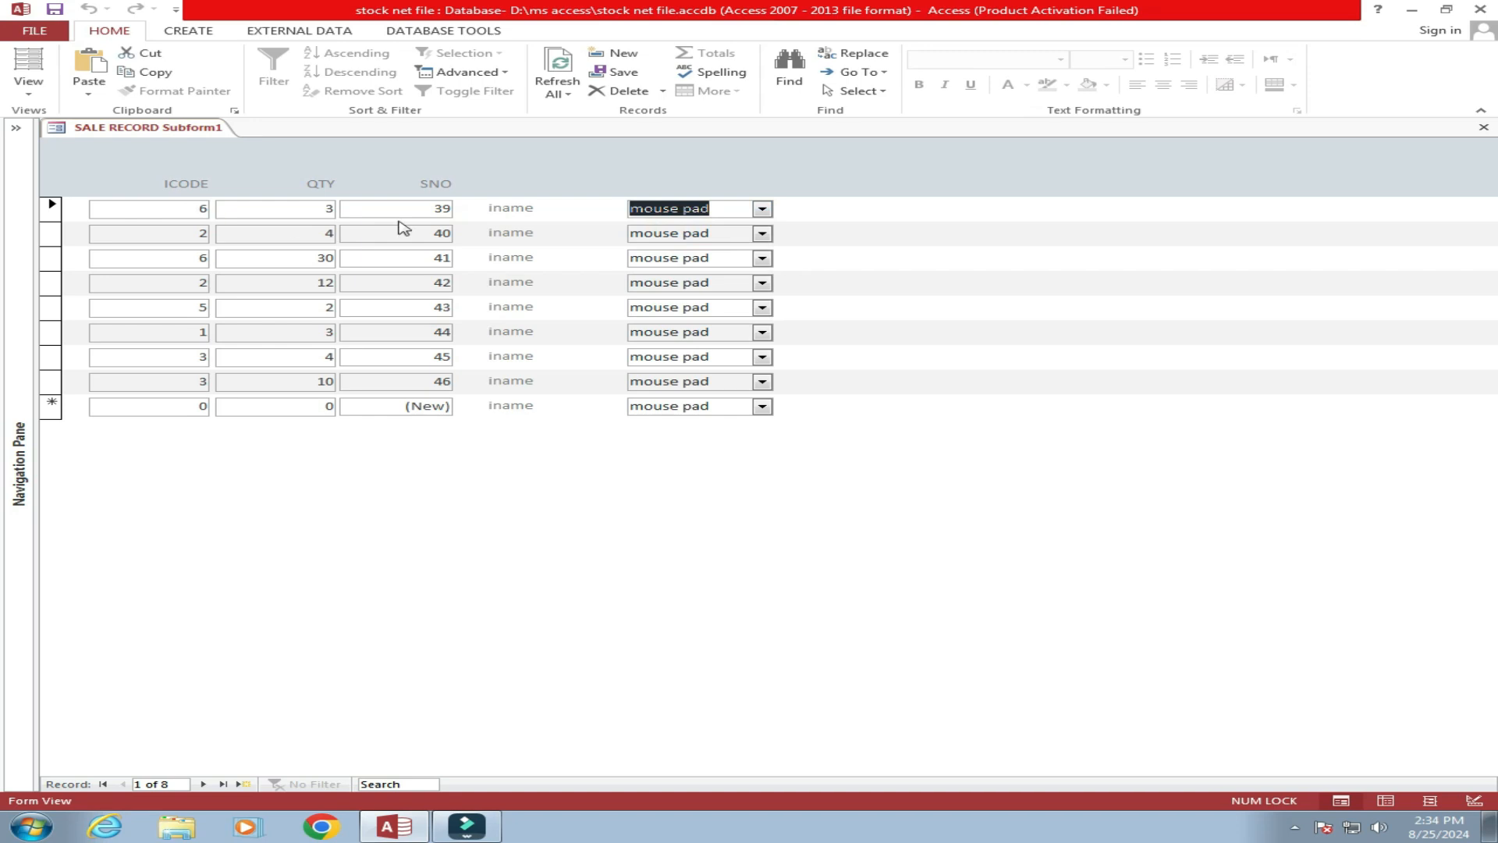
click(762, 210)
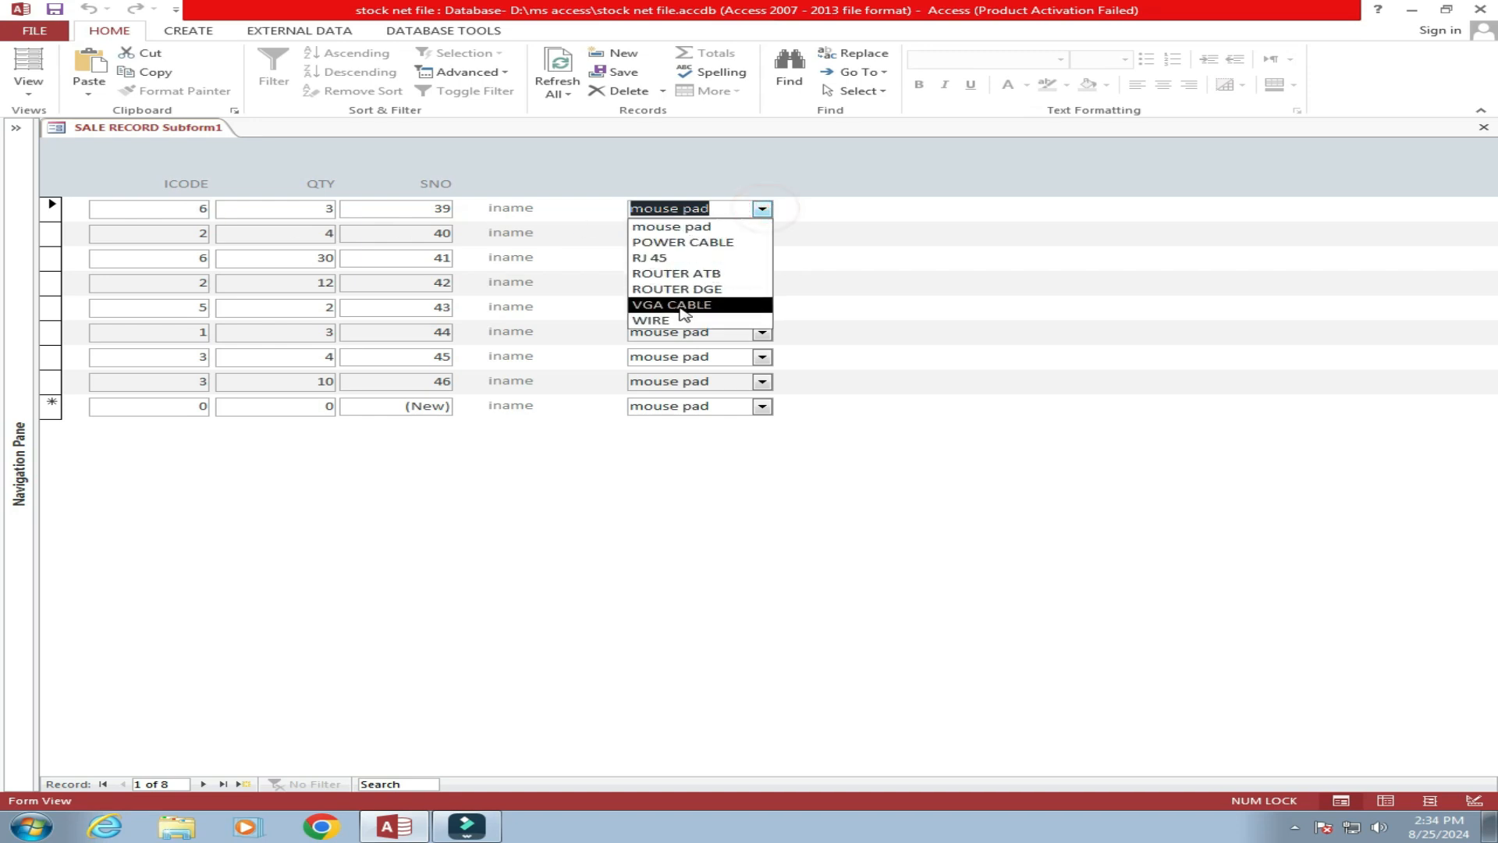
click(671, 302)
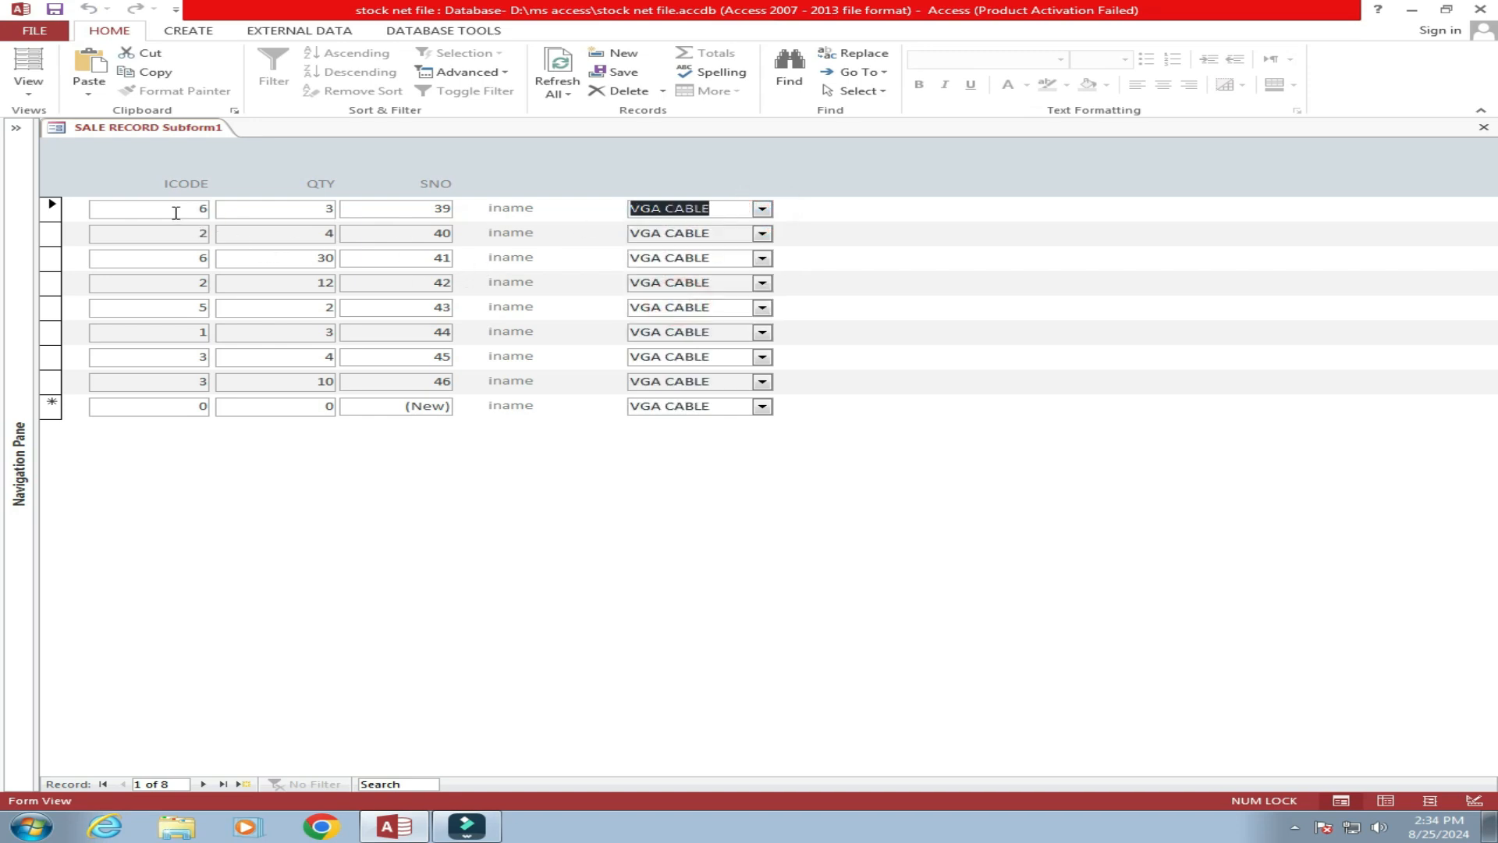
right_click(130, 127)
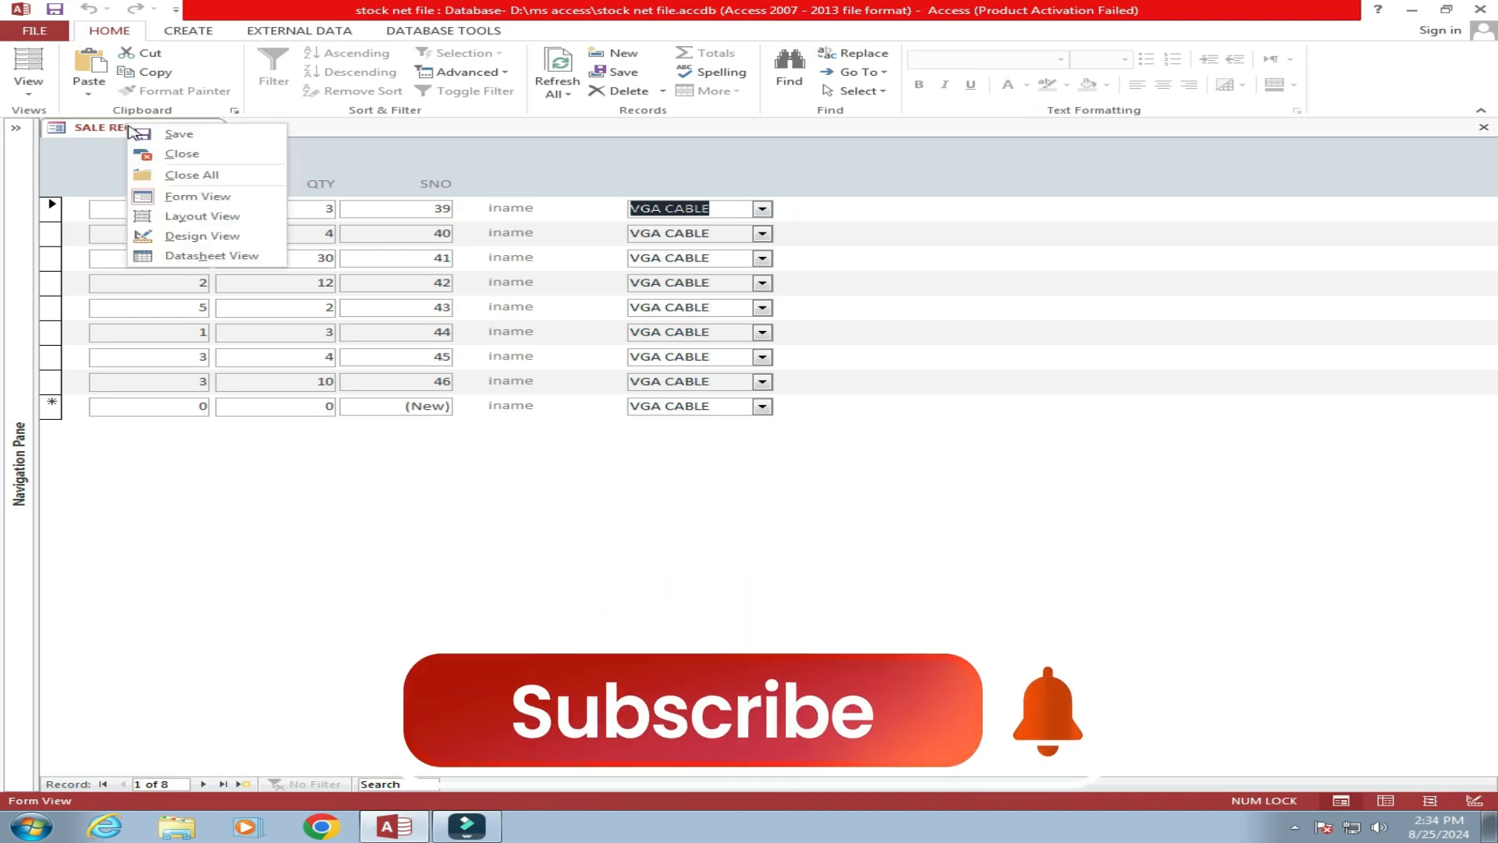
click(194, 236)
Set the Unbound combo box's Control Source to ICODE in the Property Sheet.
click(623, 324)
click(684, 327)
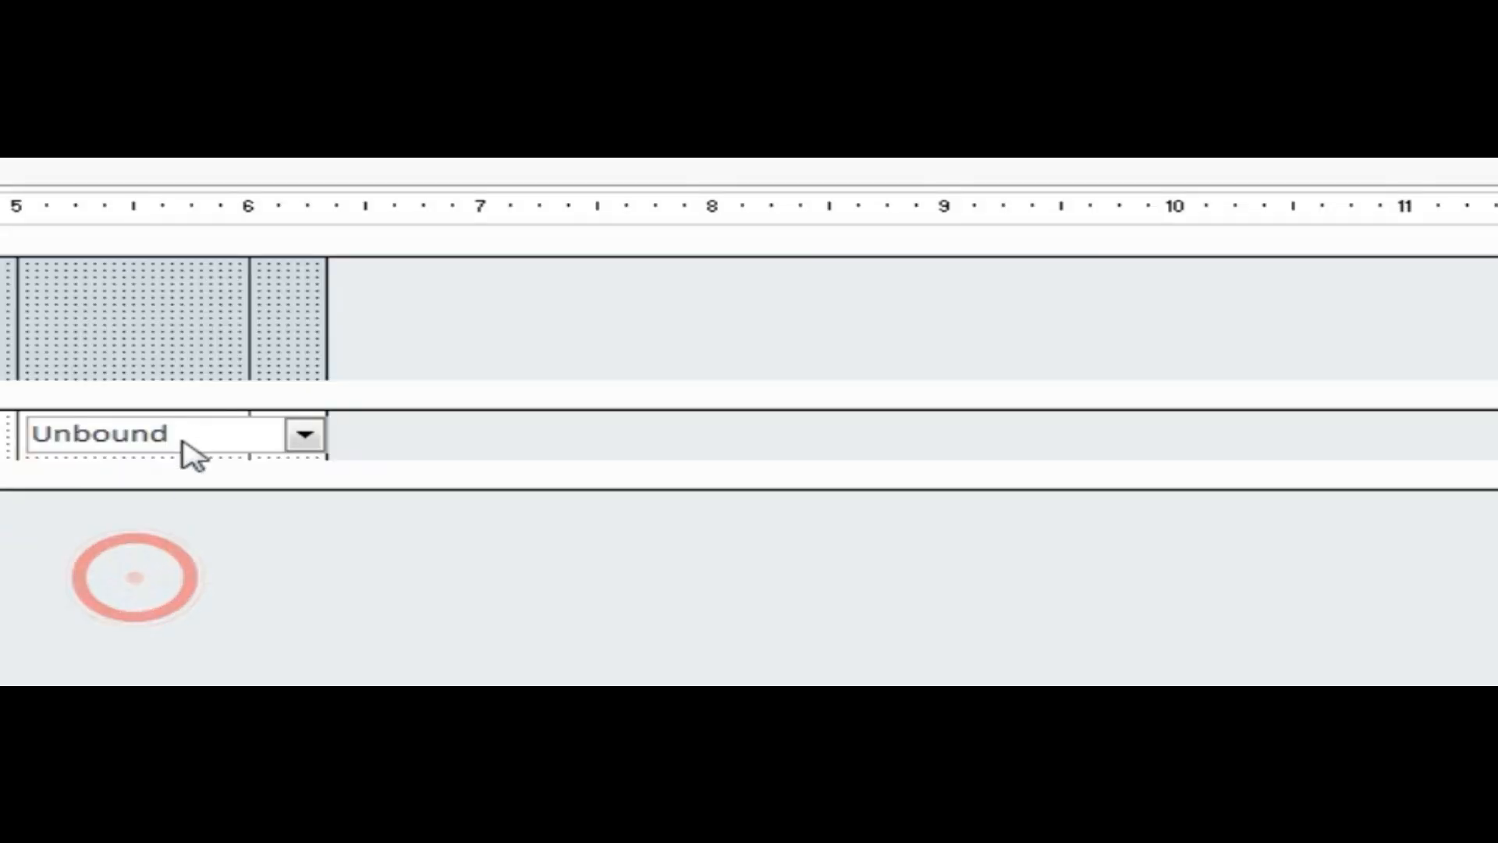
double_click(187, 437)
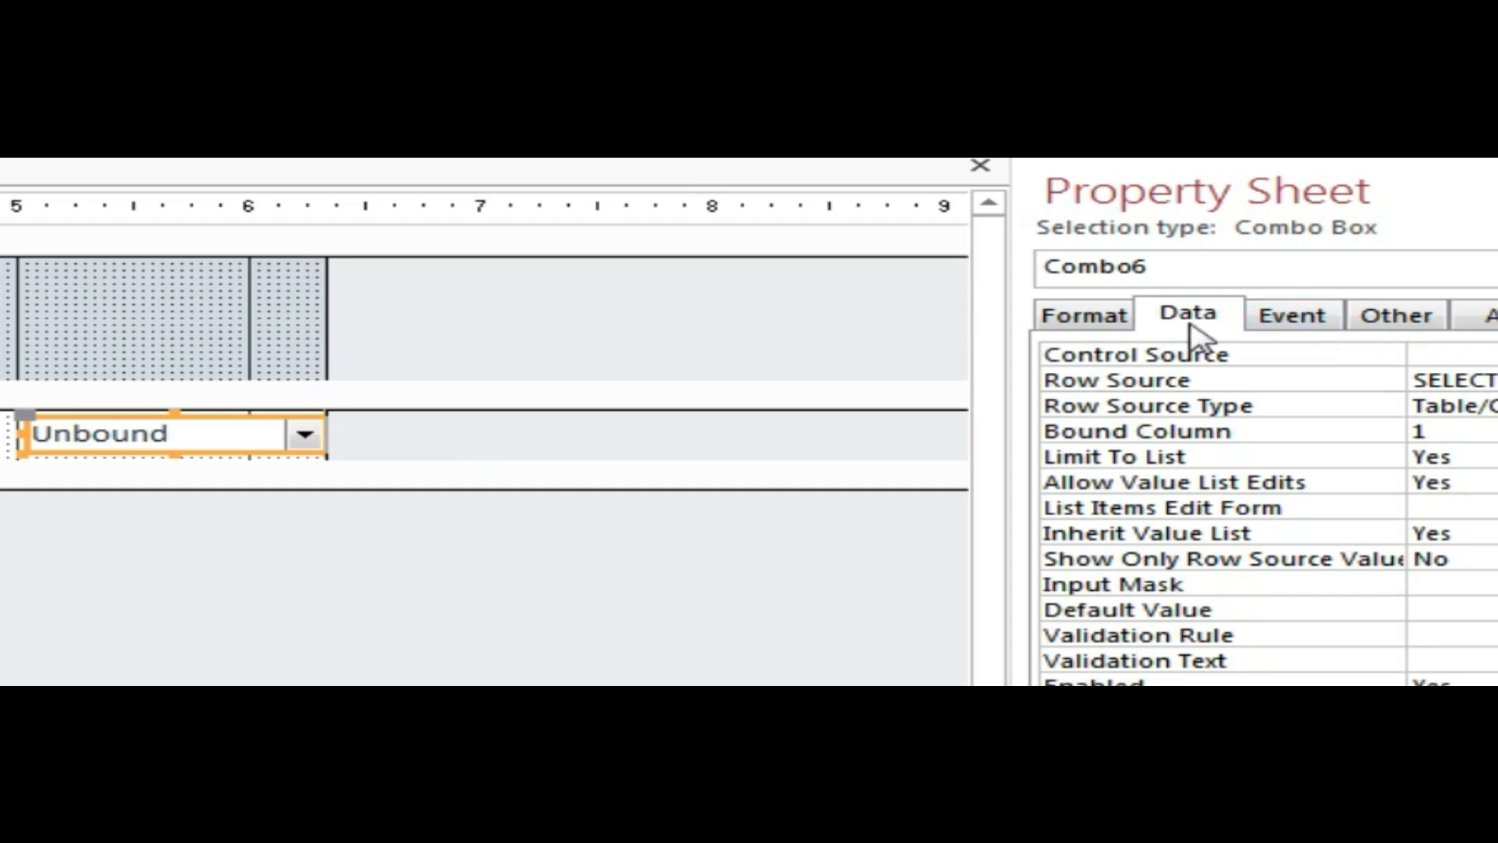
click(1491, 355)
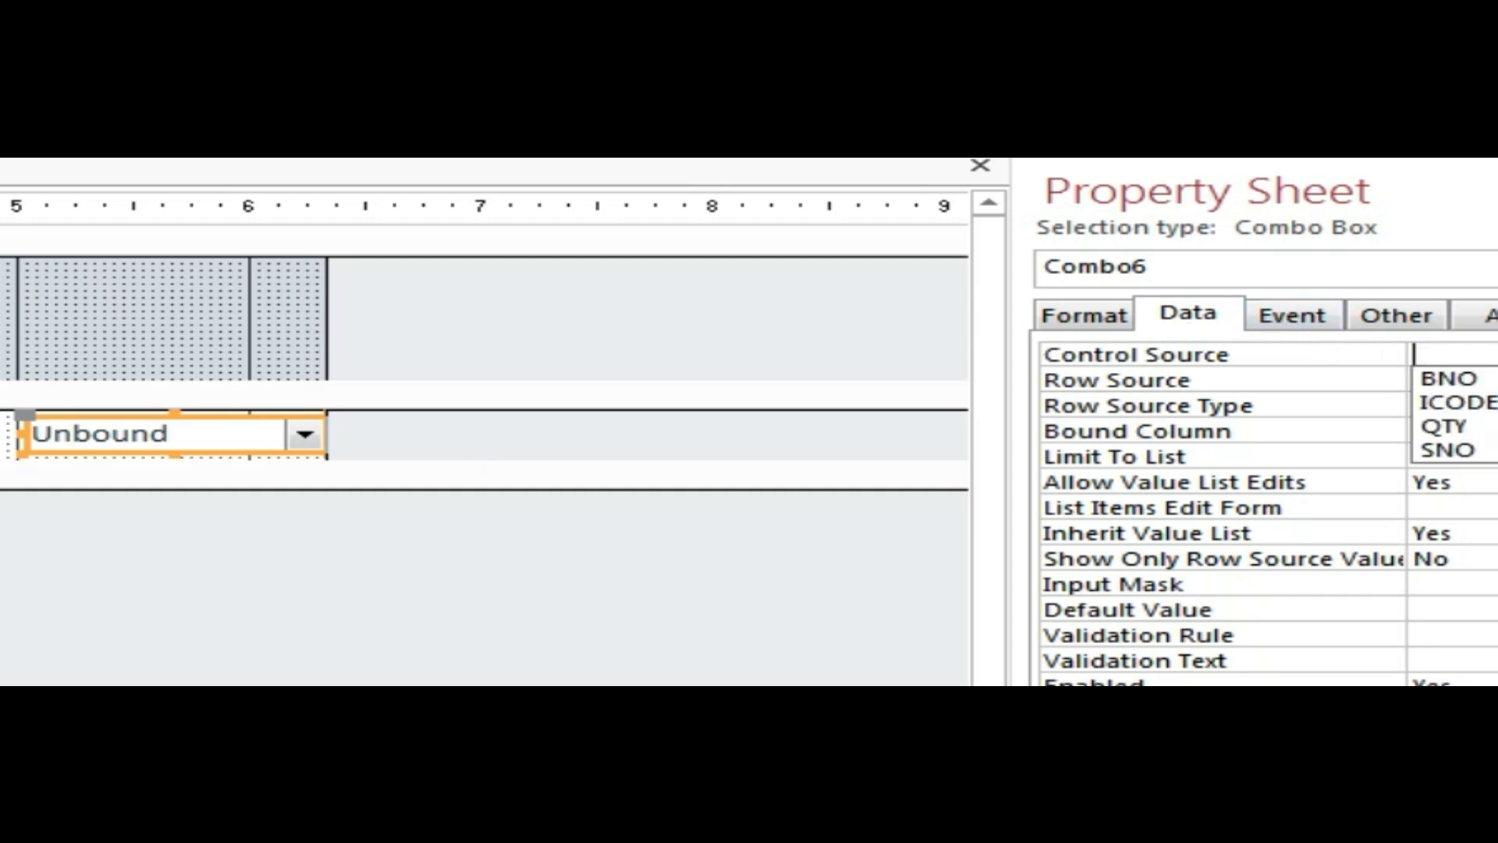
click(1477, 408)
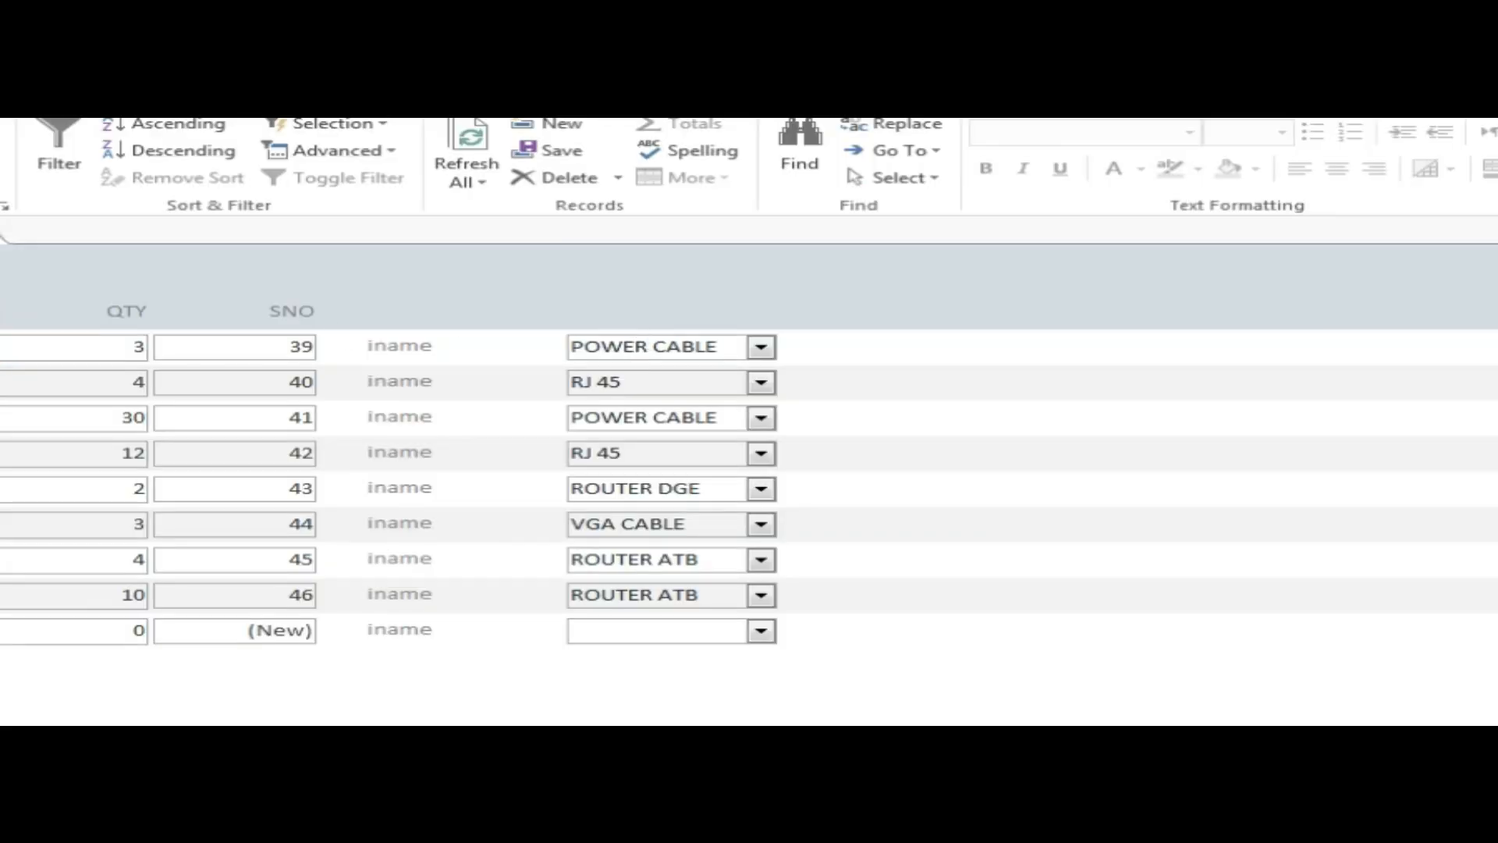
Set row 40 to VGA CABLE, and change row 43 through RJ 45 and POWER CABLE to VGA CABLE.
click(761, 382)
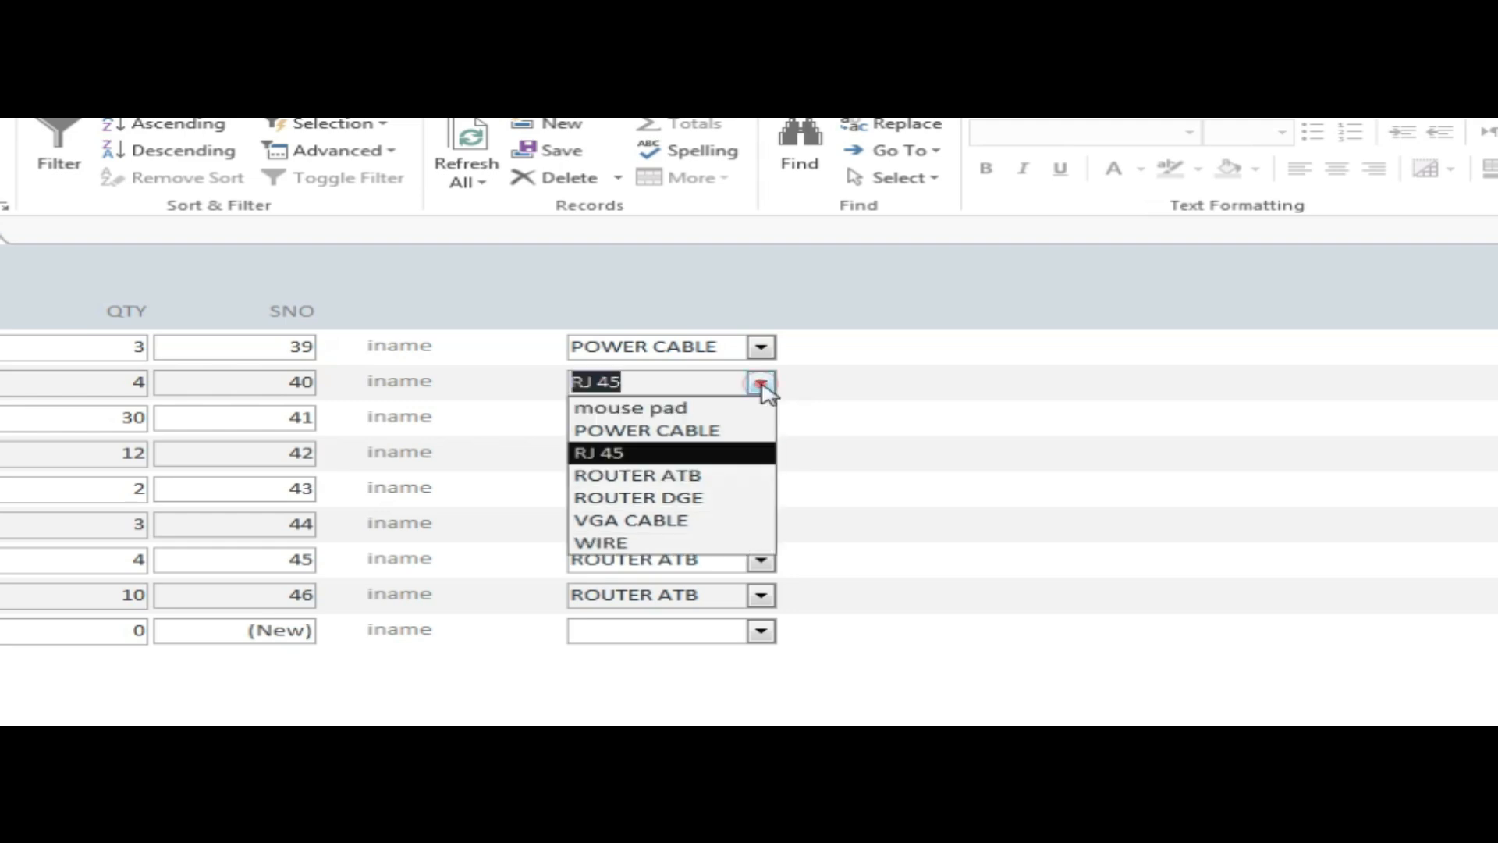
click(661, 520)
click(761, 488)
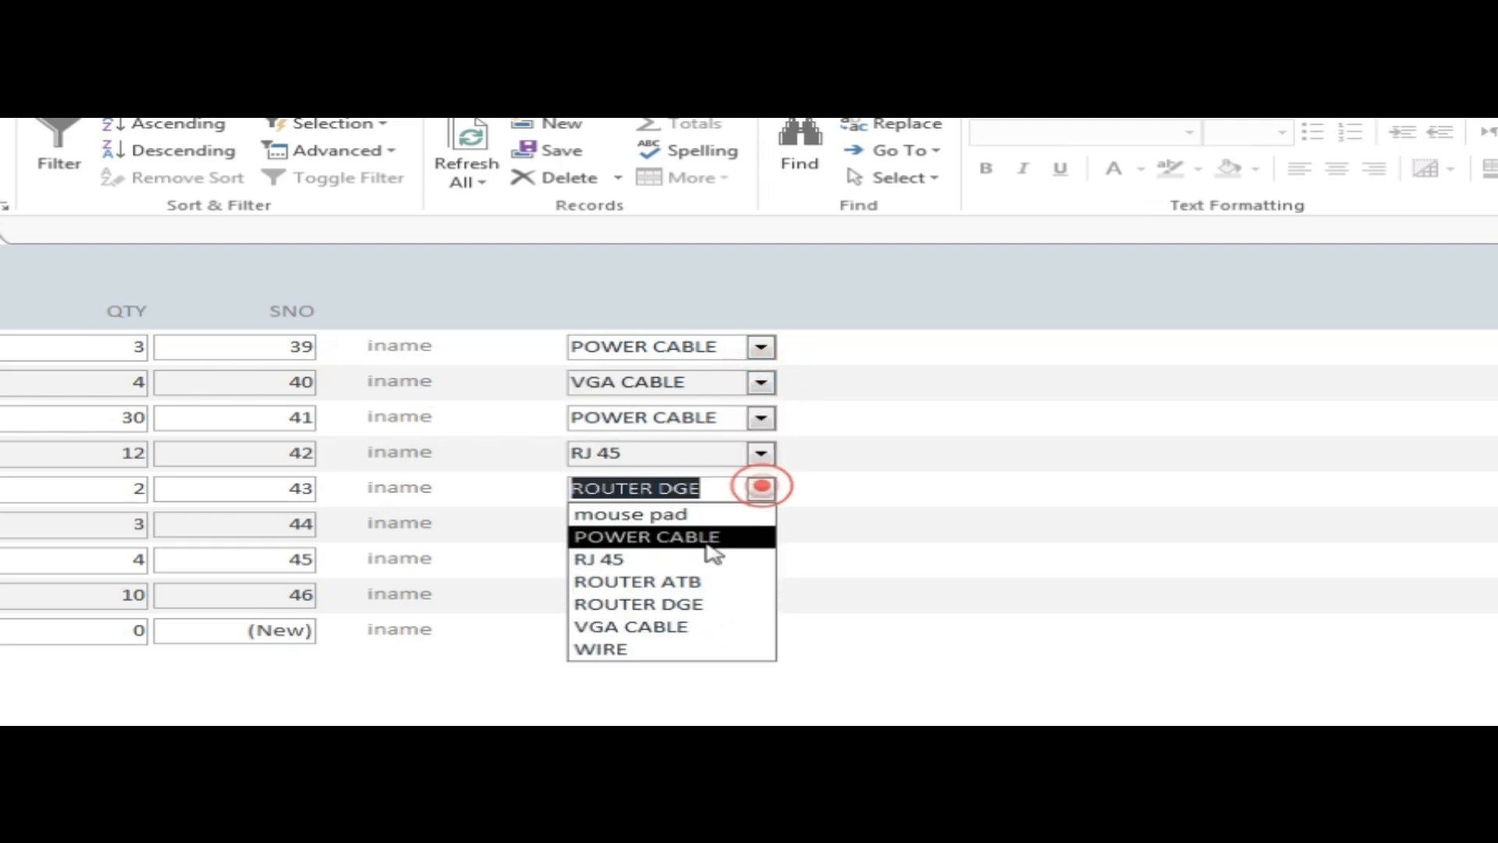
click(637, 558)
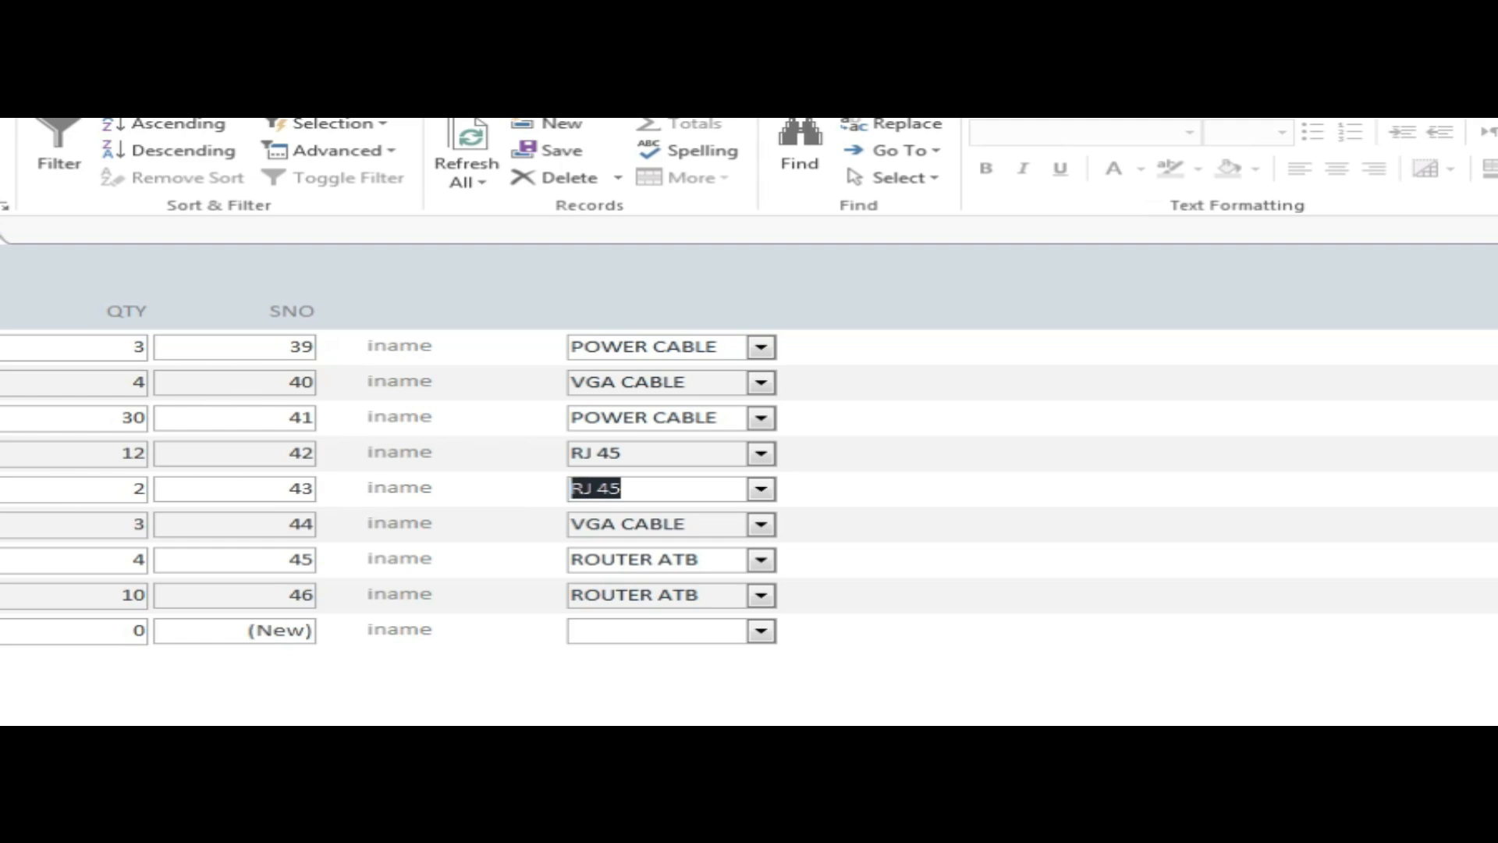
click(761, 490)
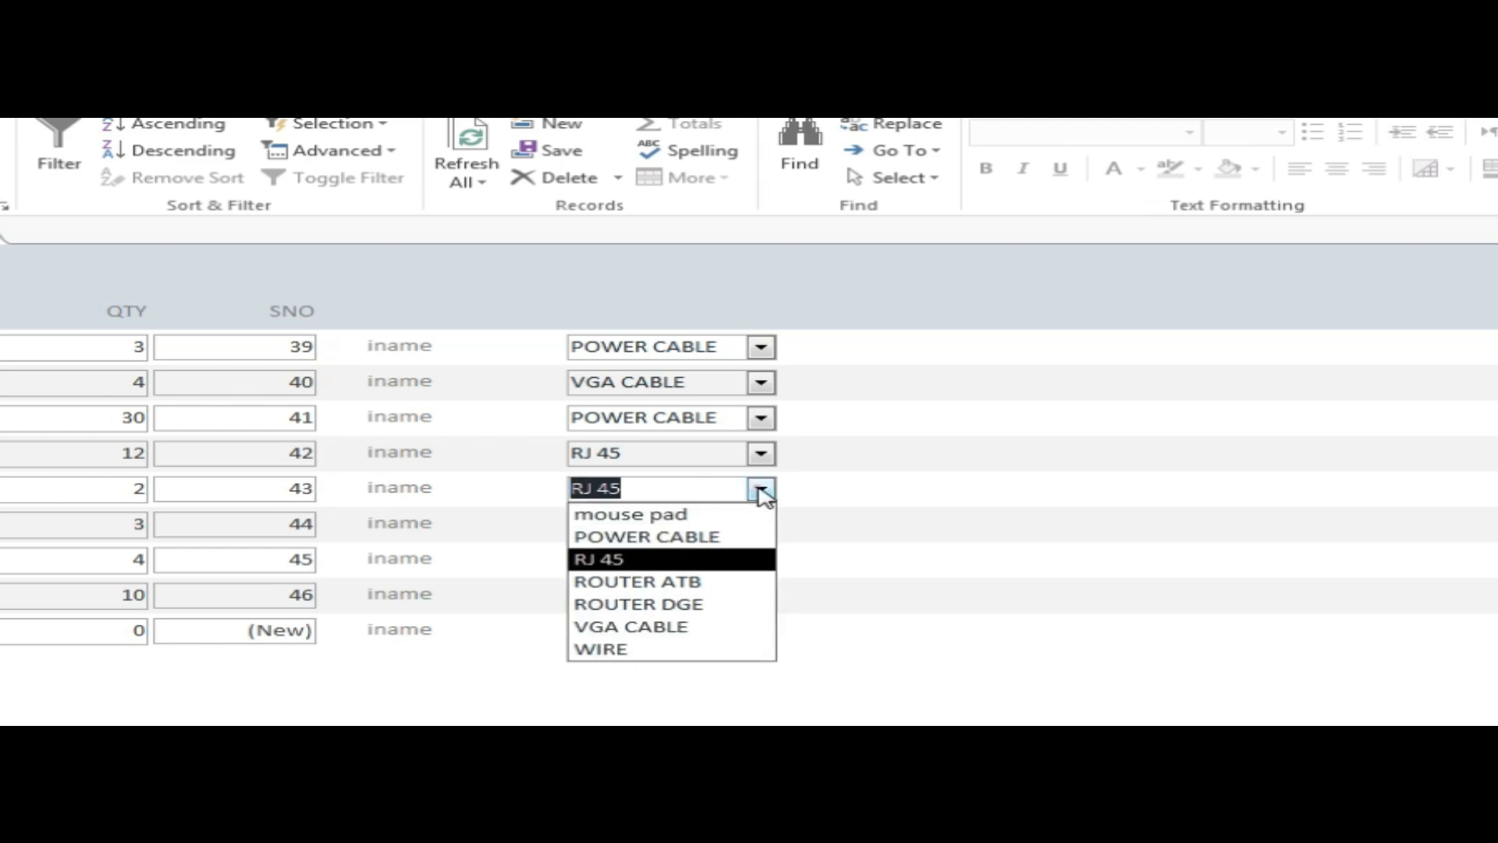
click(671, 546)
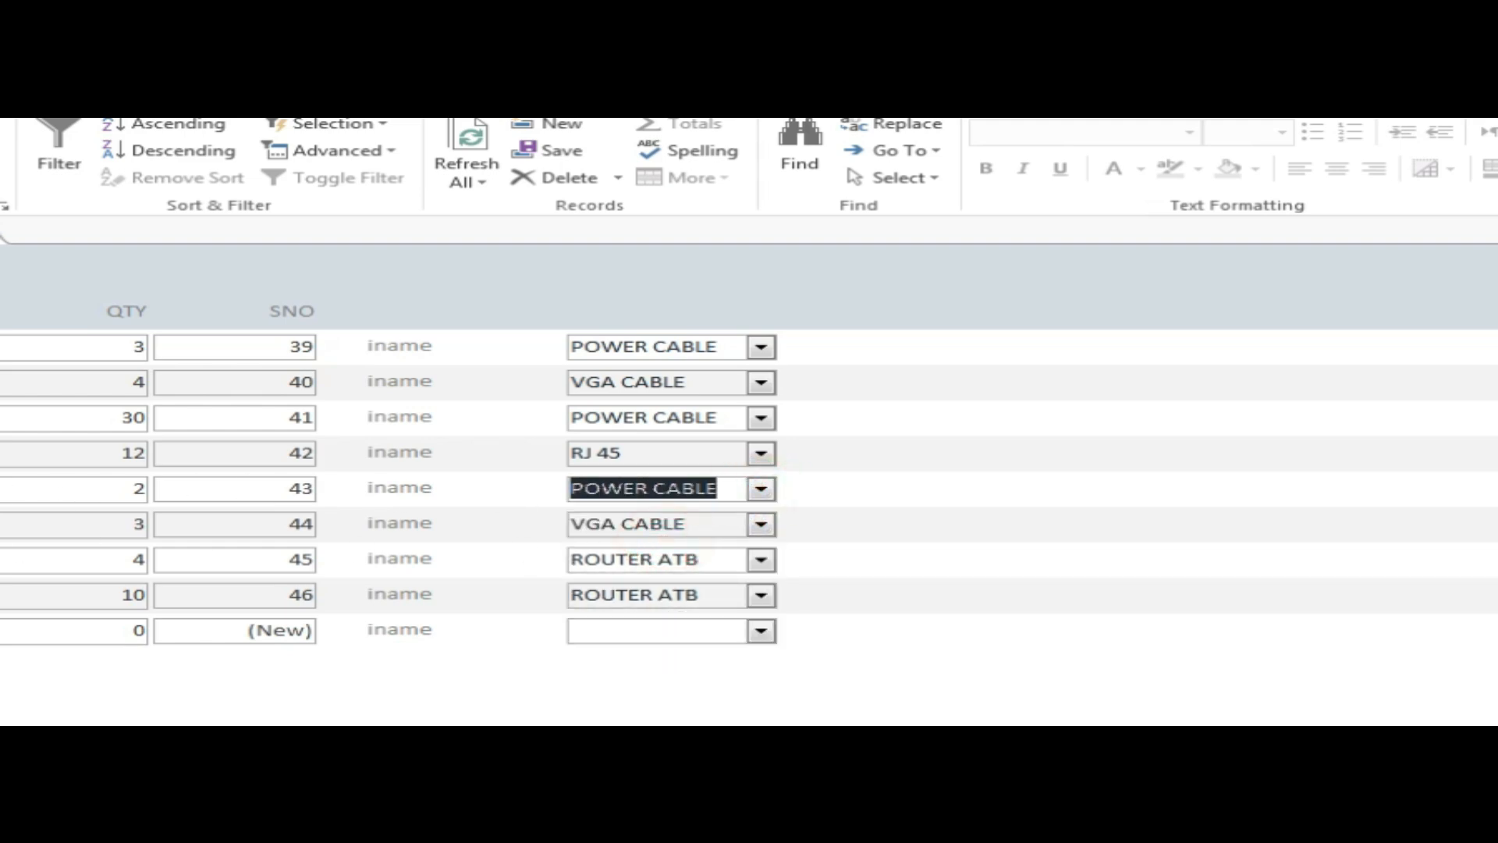
click(760, 490)
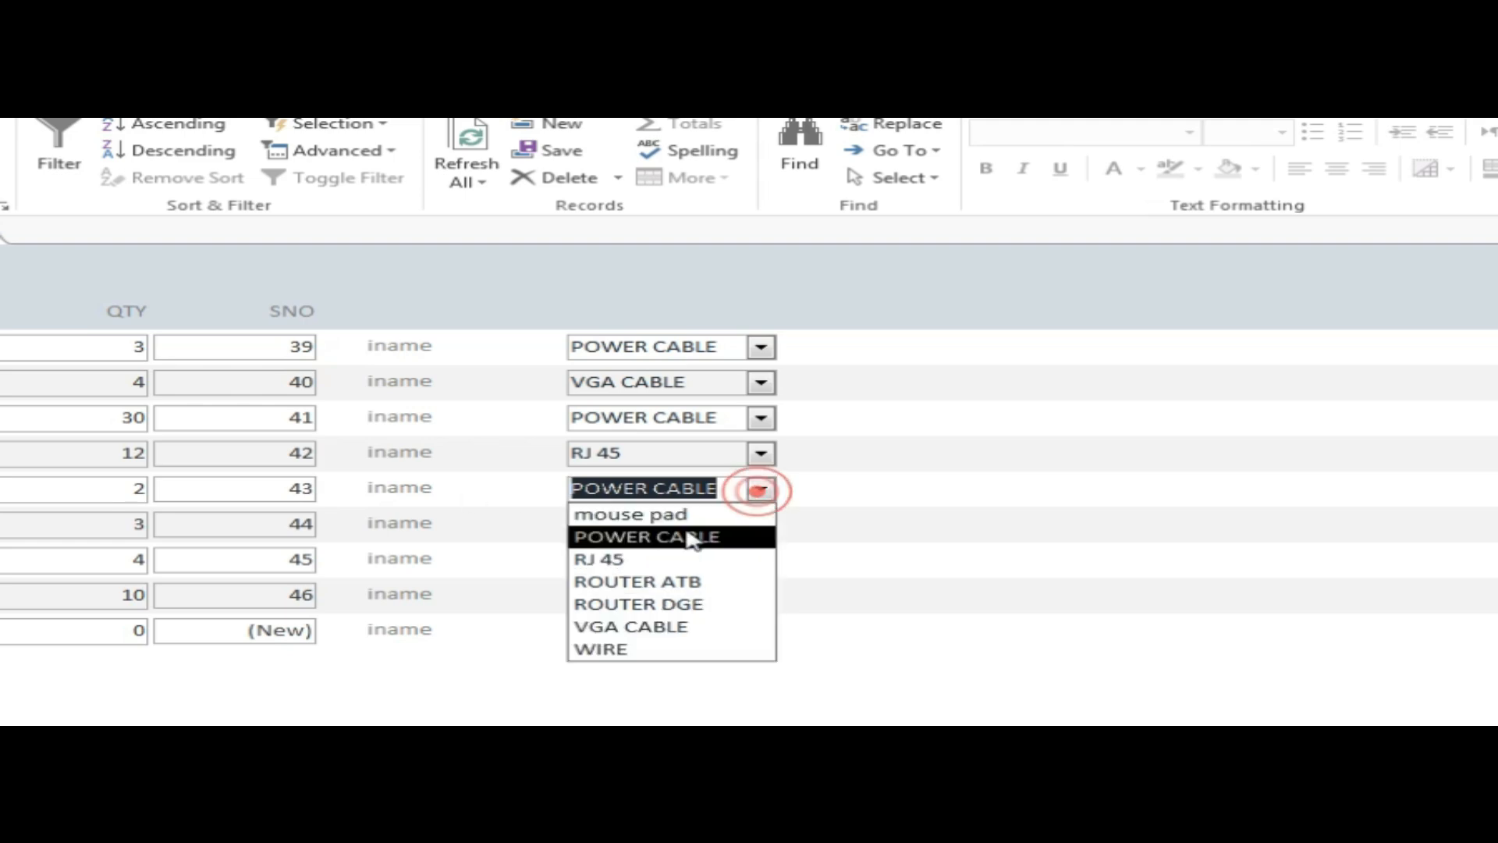
click(638, 628)
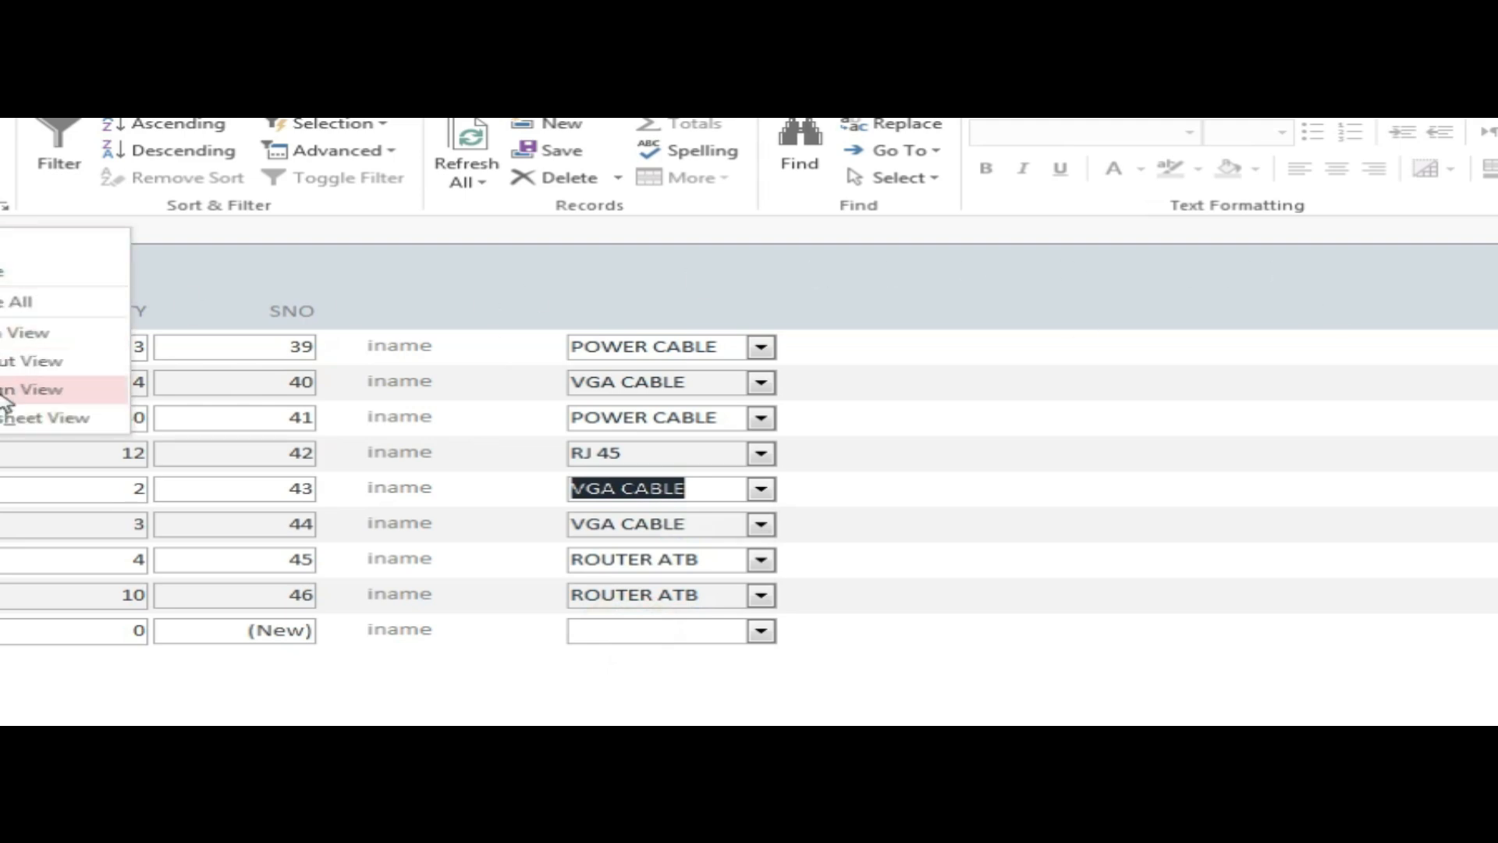
click(9, 387)
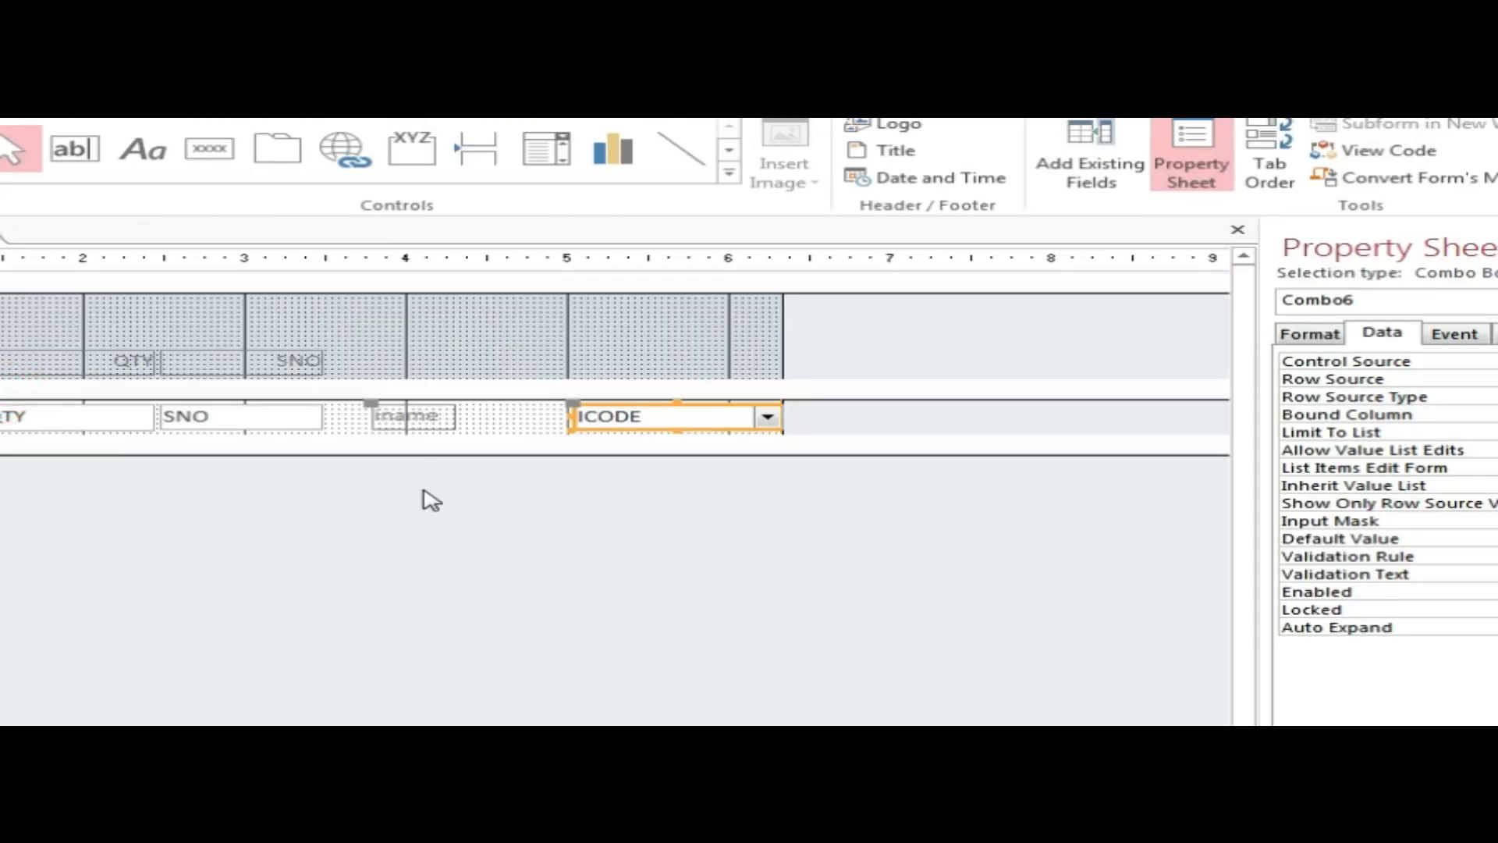
Apply a Tabular layout and place the iname heading above the ICODE combo box.
click(426, 552)
click(411, 416)
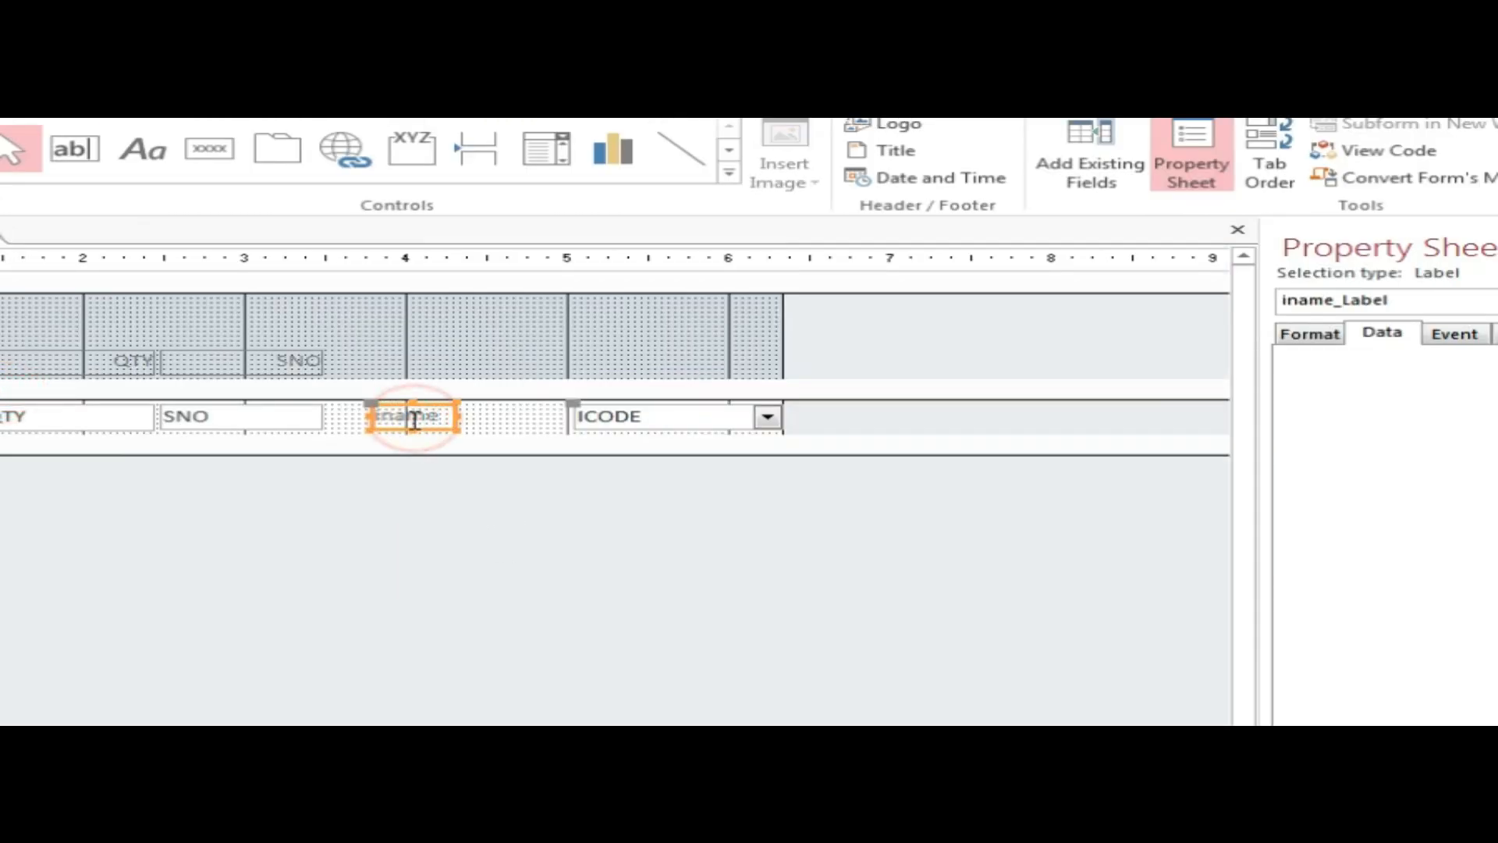
click(600, 81)
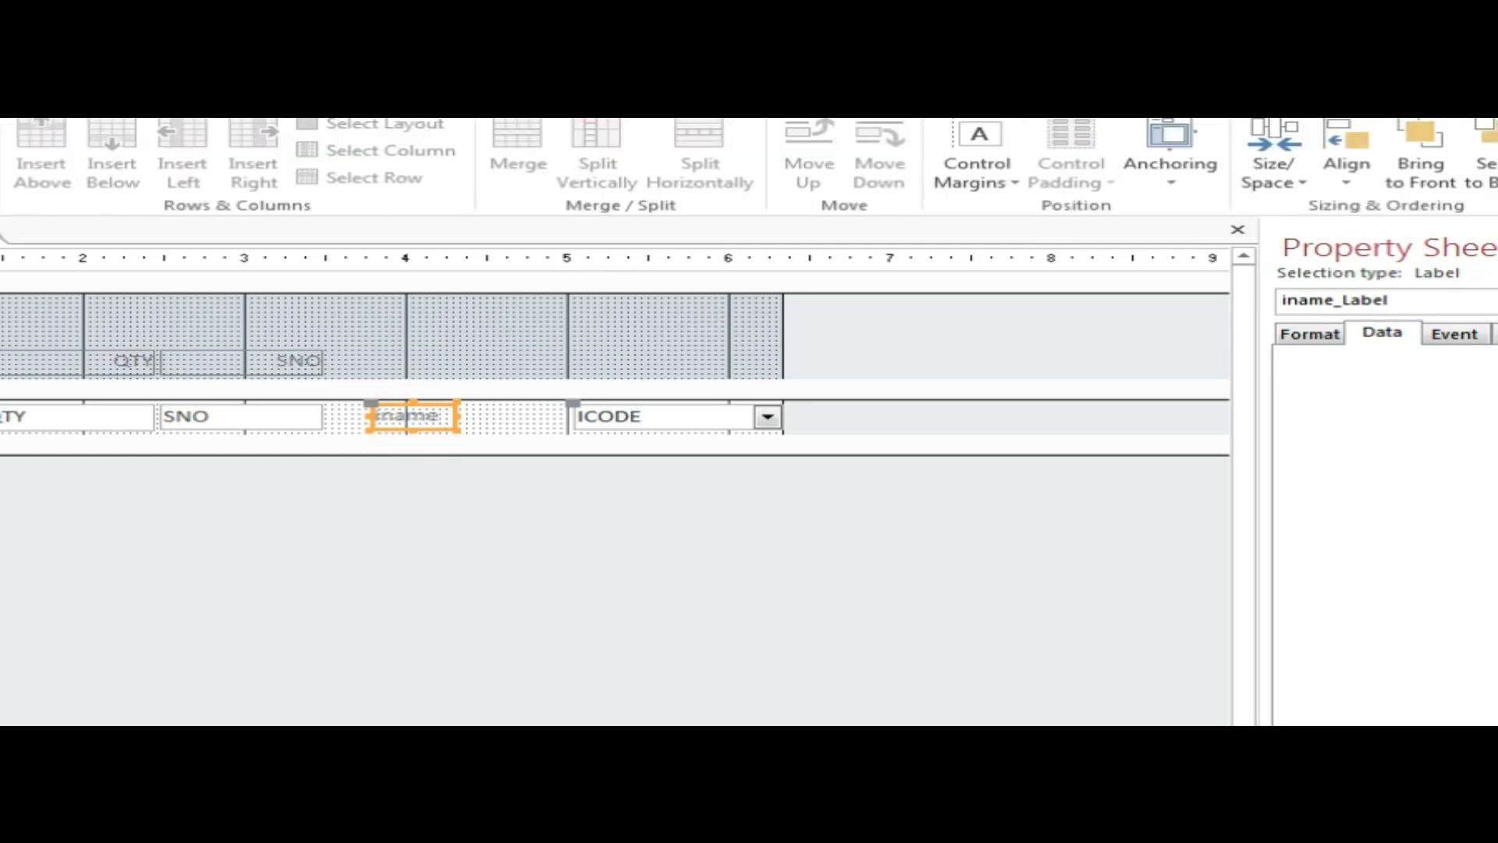
click(2, 153)
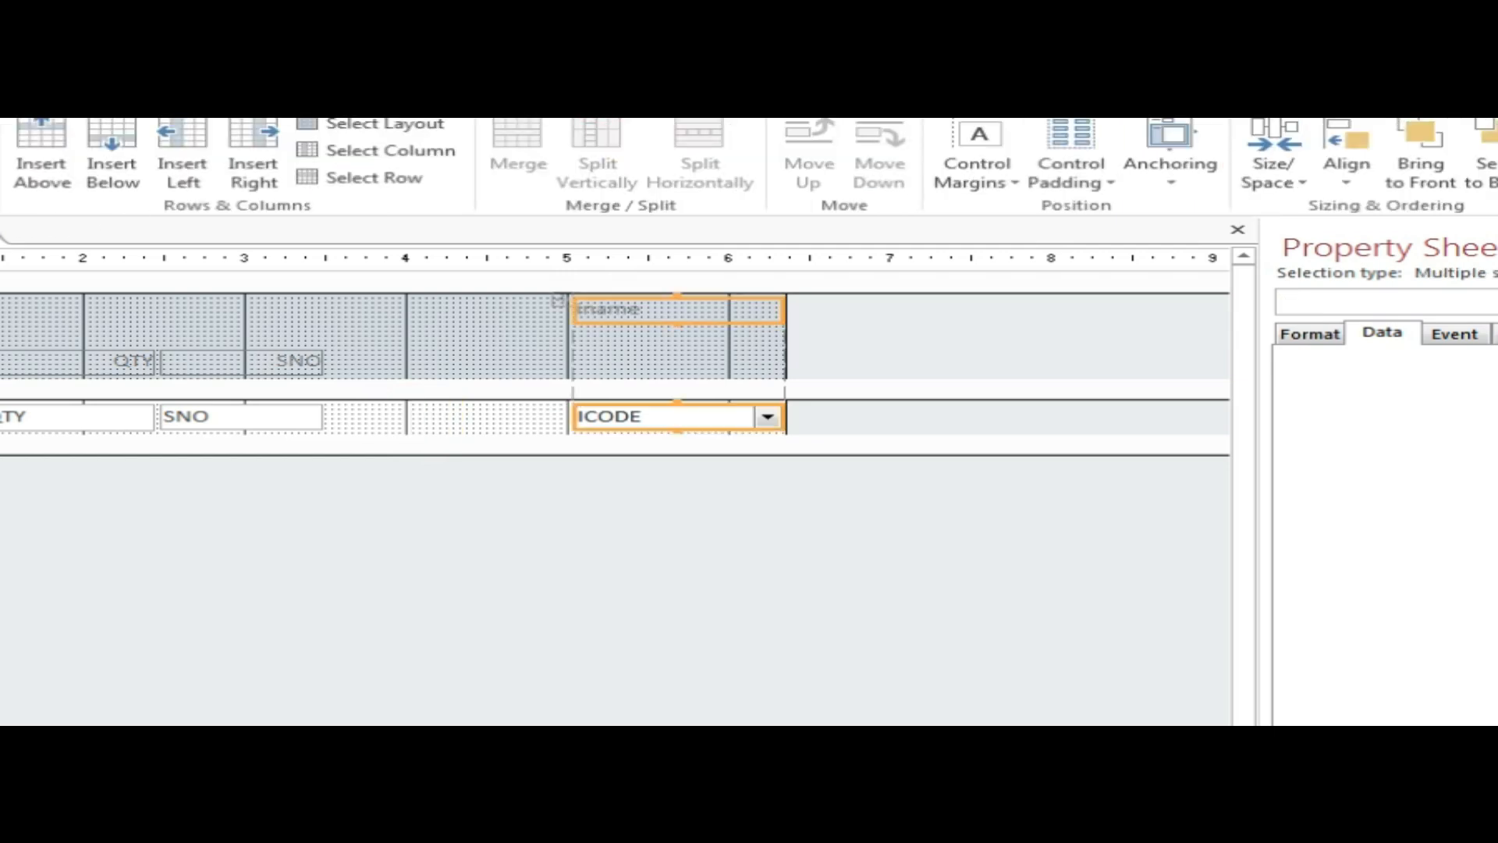
click(528, 331)
drag(656, 308, 429, 364)
drag(636, 429, 413, 421)
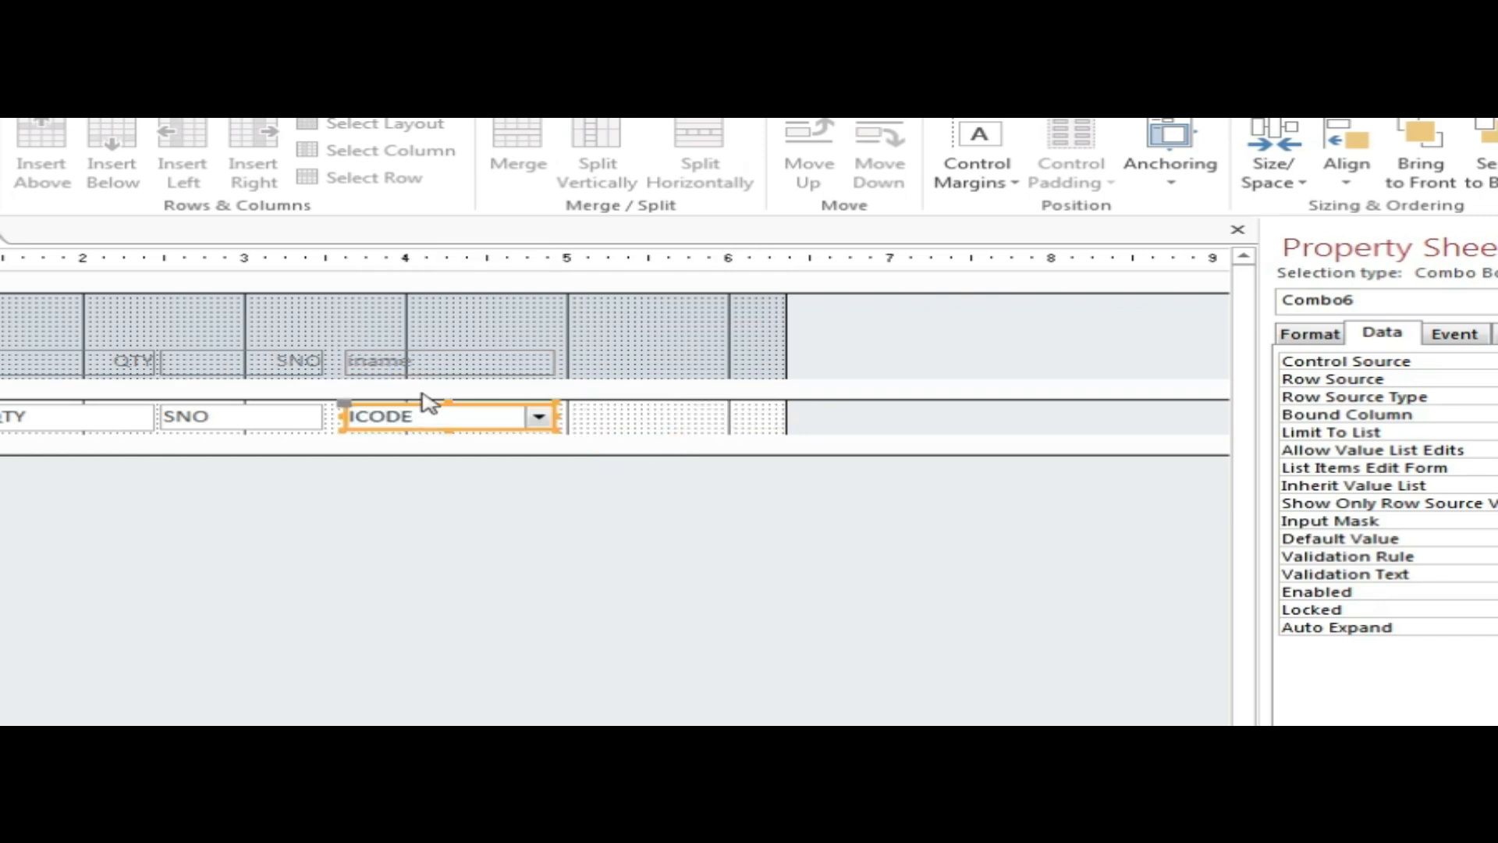
Rename the iname label to 'select item name'.
click(426, 362)
click(427, 362)
drag(437, 362, 347, 362)
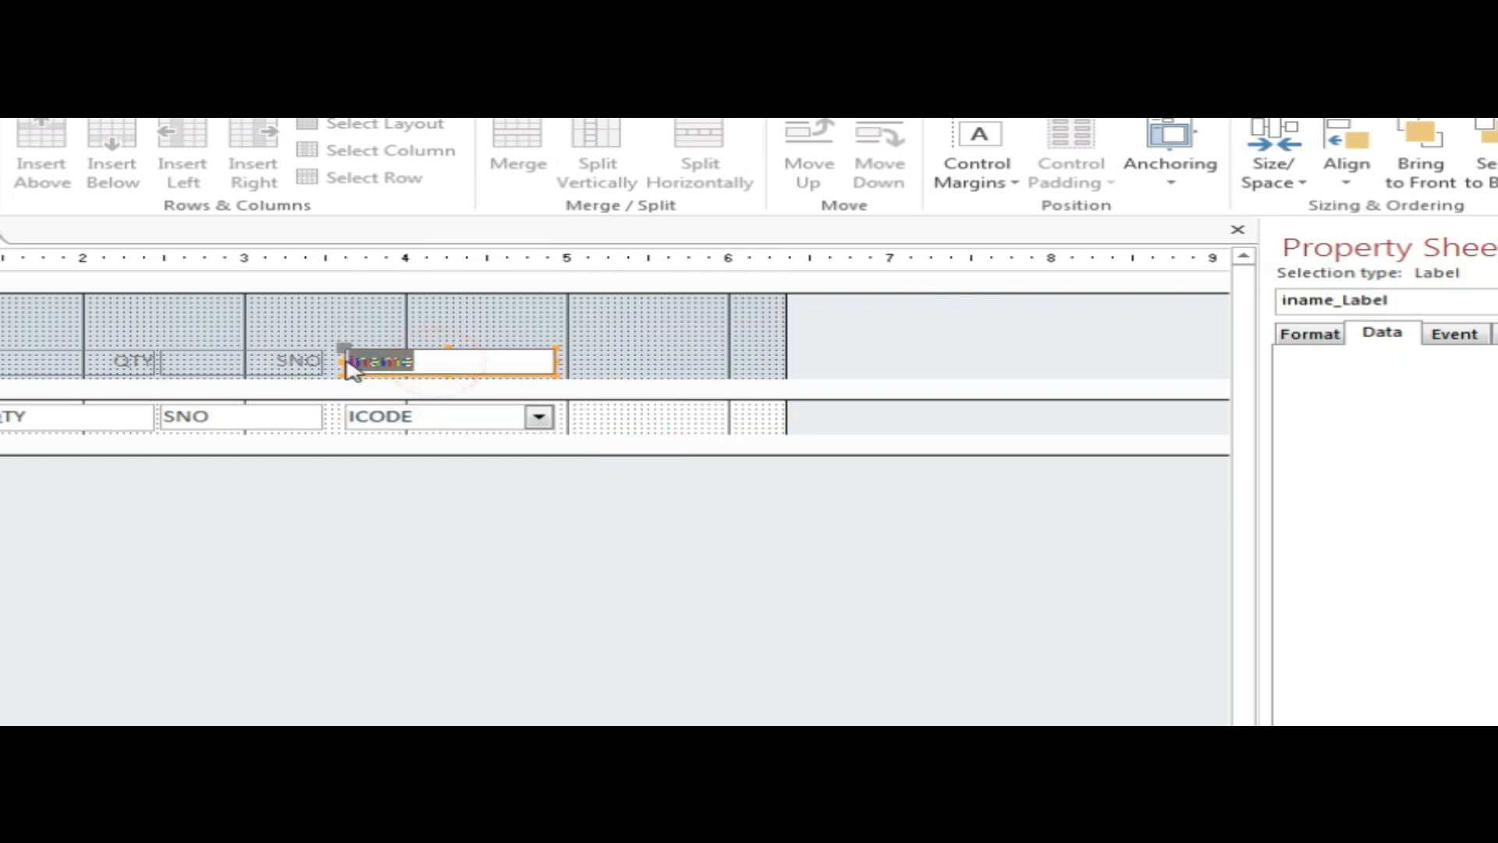
text(S)
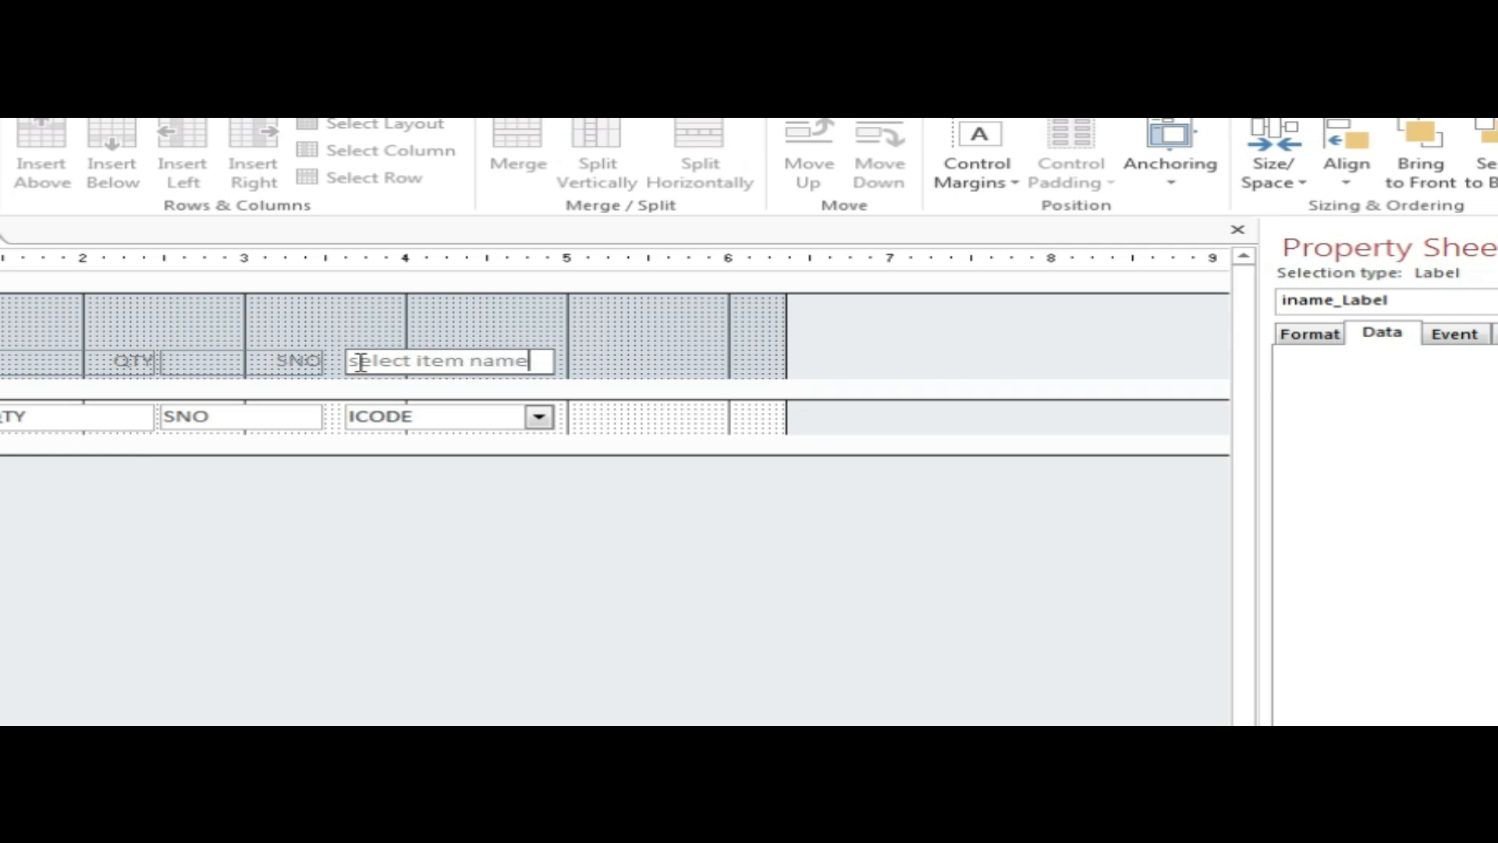
click(438, 485)
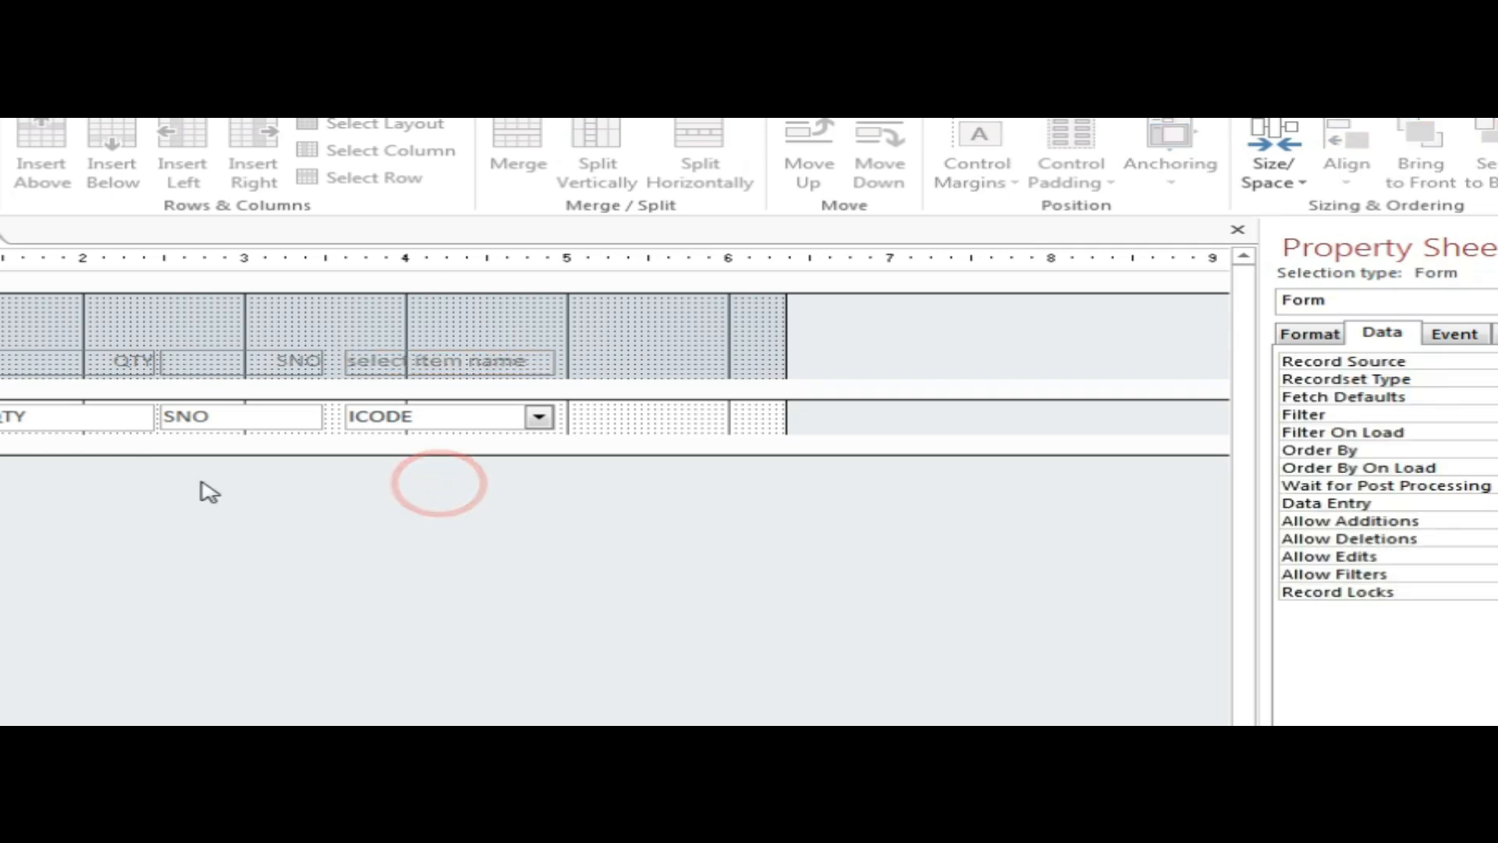
Move the item-name label and combo box into the first column.
drag(280, 509, 724, 374)
drag(427, 541, 68, 377)
click(826, 498)
Shift the QTY and SNO columns left and draw a new combo box, Combo12, in the detail row.
drag(722, 437, 842, 508)
drag(669, 595, 669, 355)
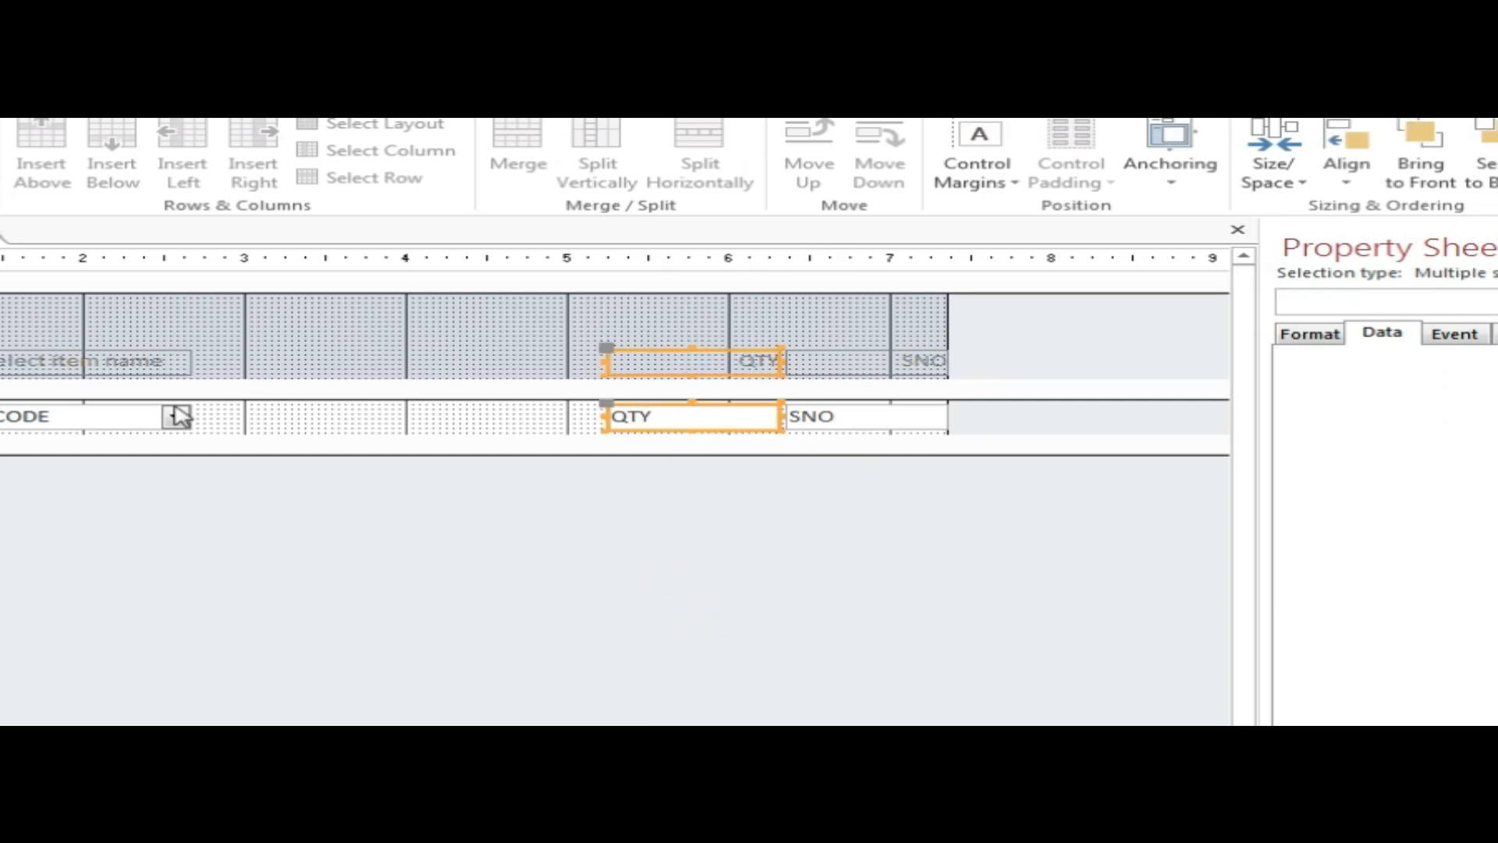
drag(863, 528, 578, 377)
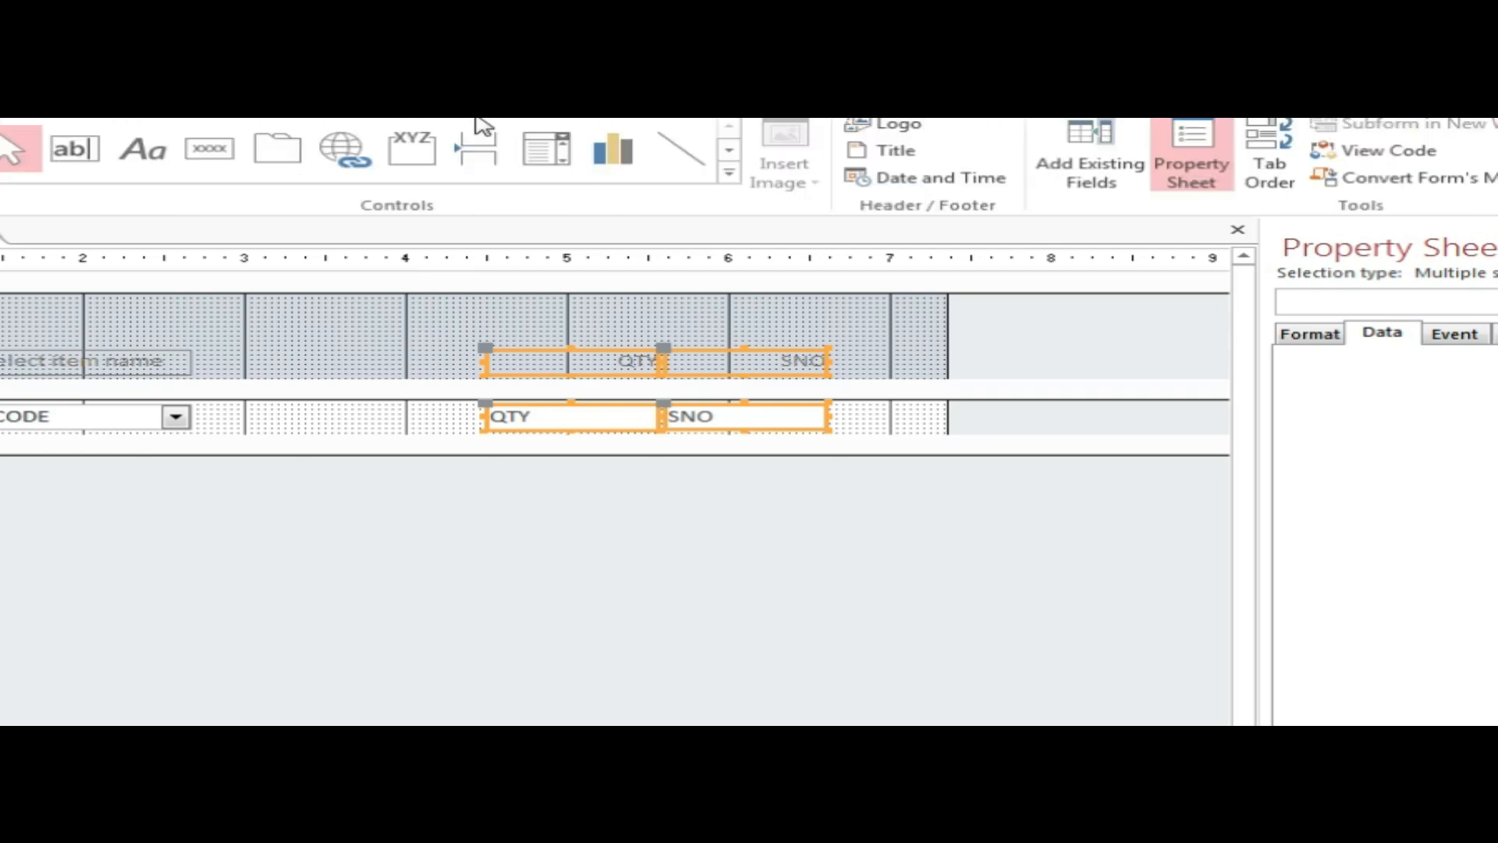
click(531, 156)
drag(298, 404, 447, 431)
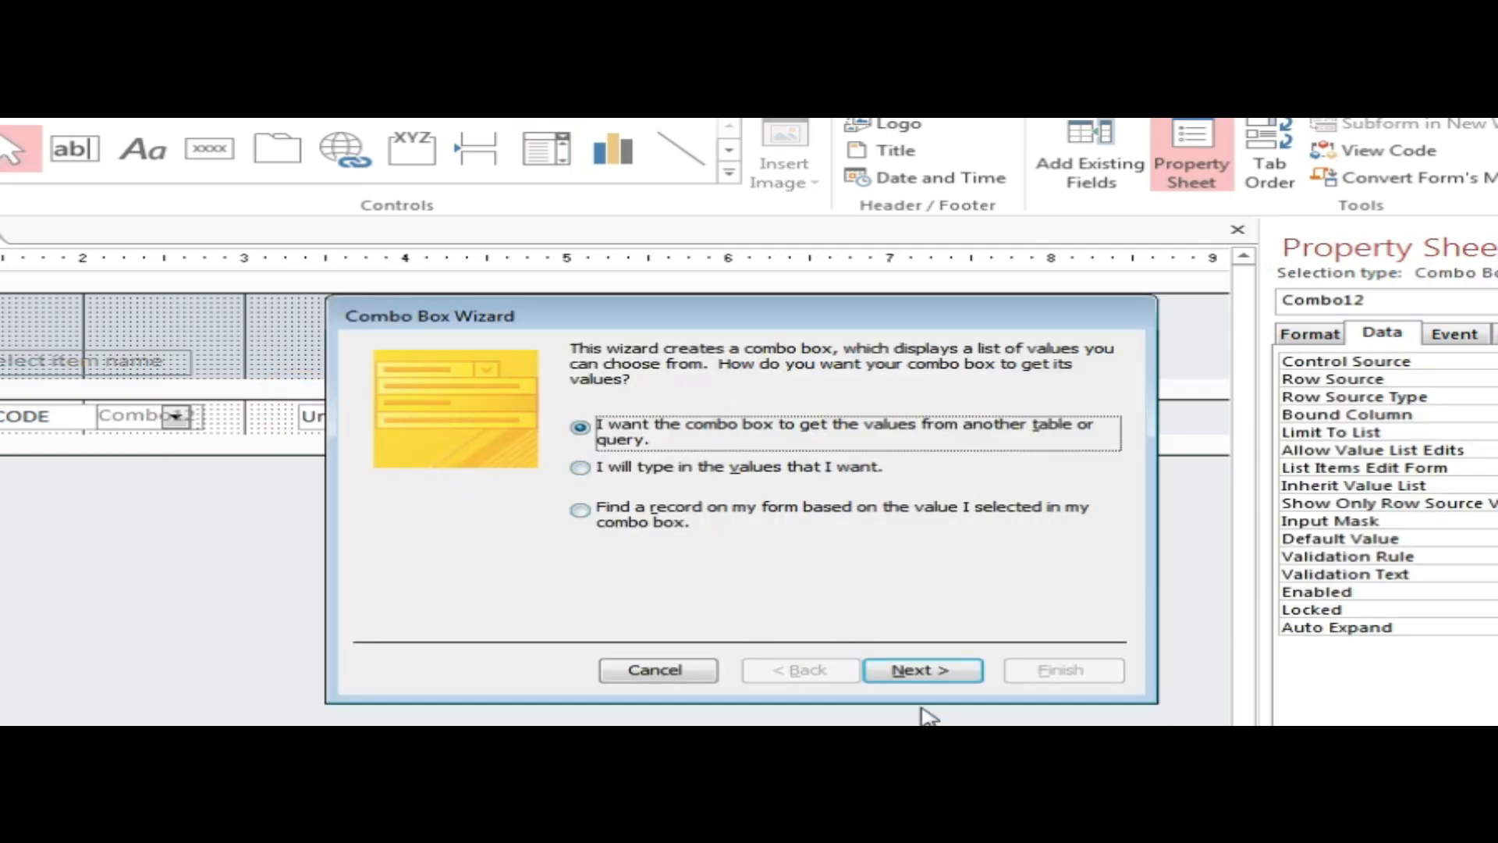
Build the combo from the item detail table's iprice field, unsorted, remembering the value for later use.
click(944, 679)
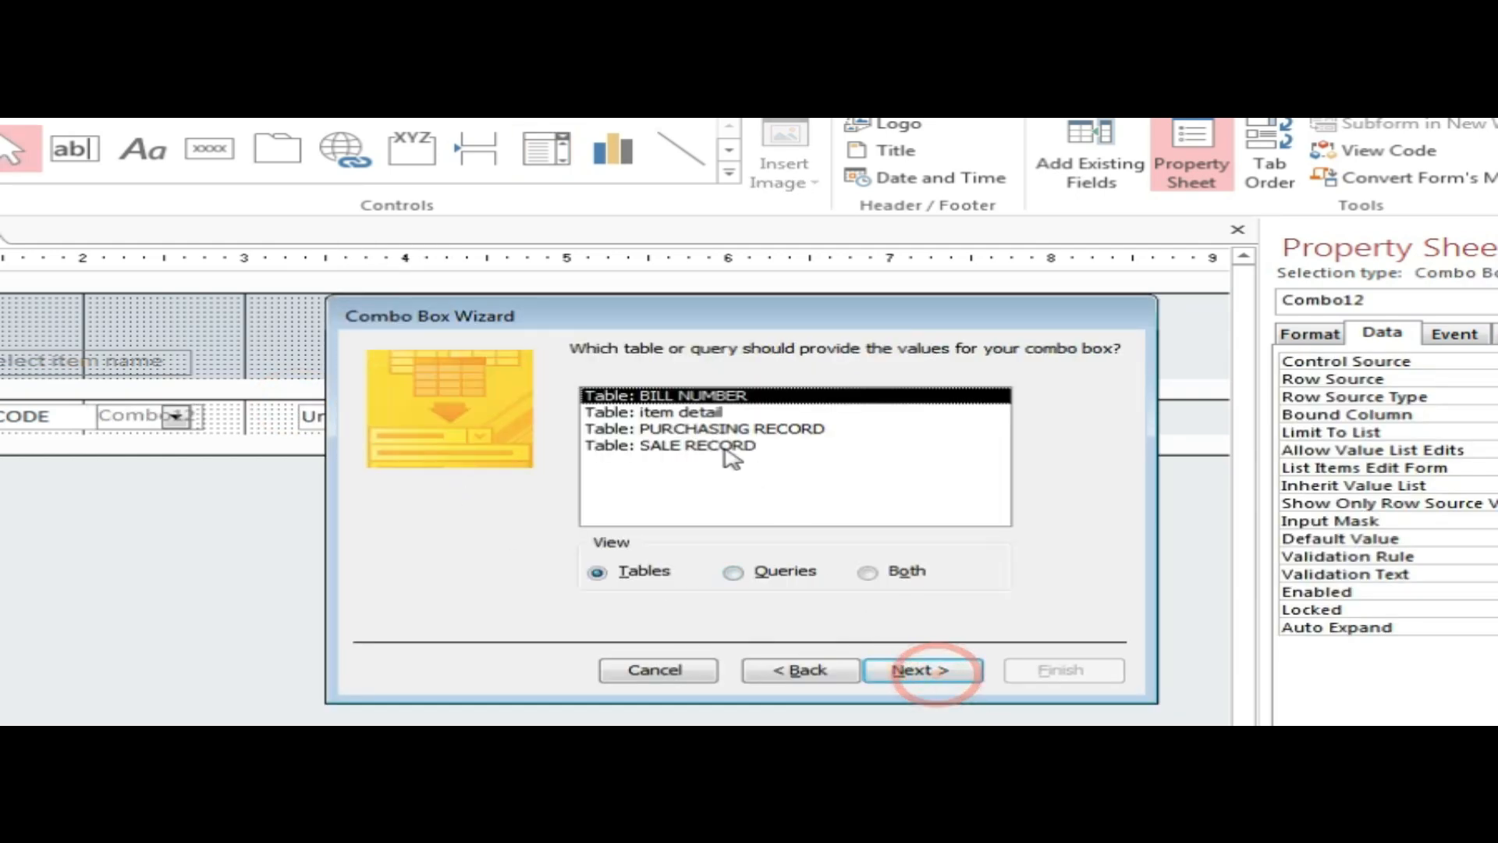
click(659, 412)
click(913, 671)
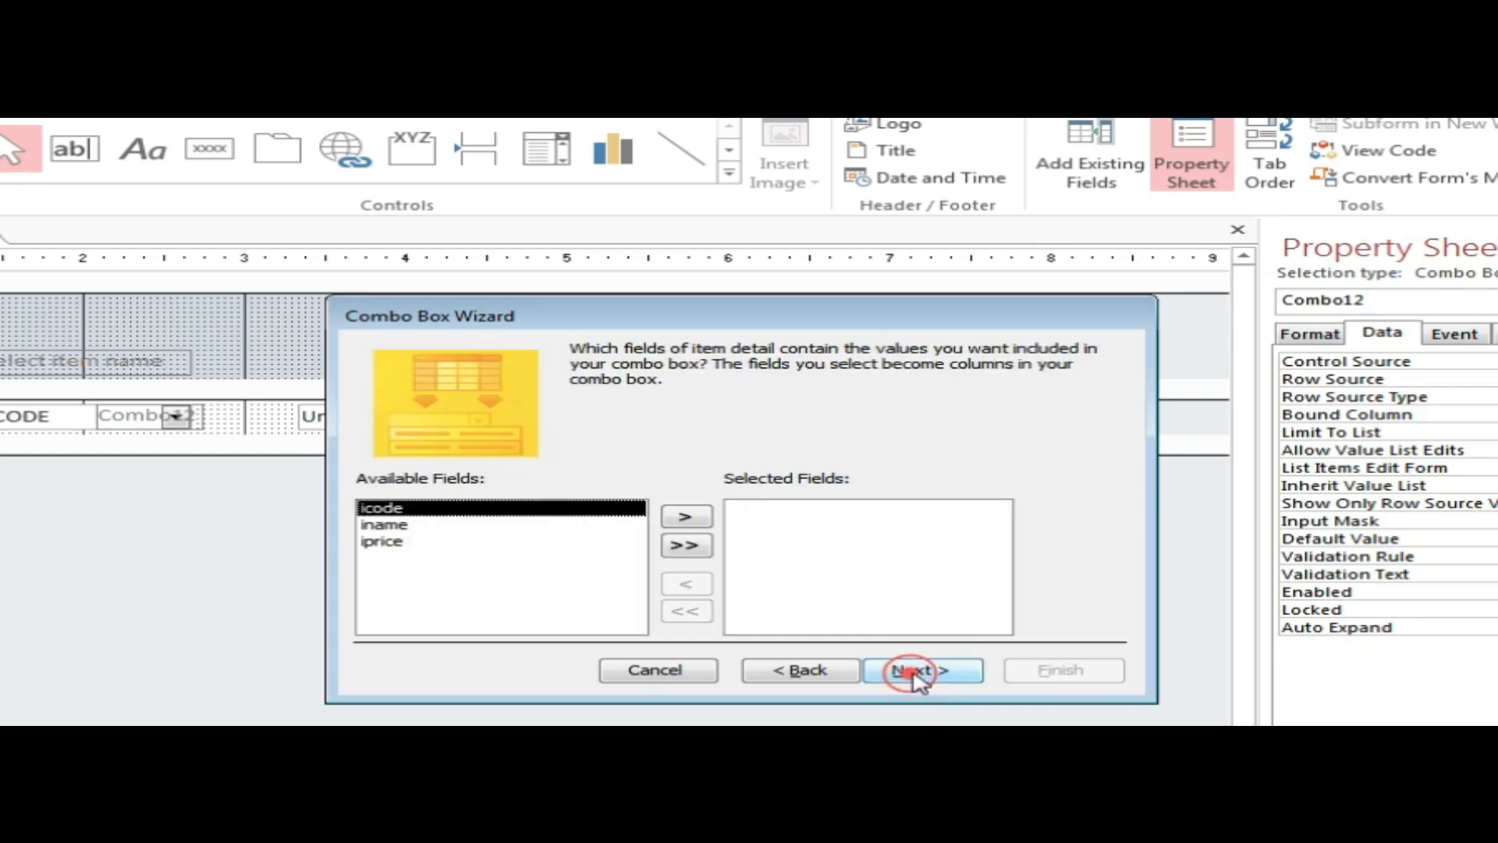
click(379, 542)
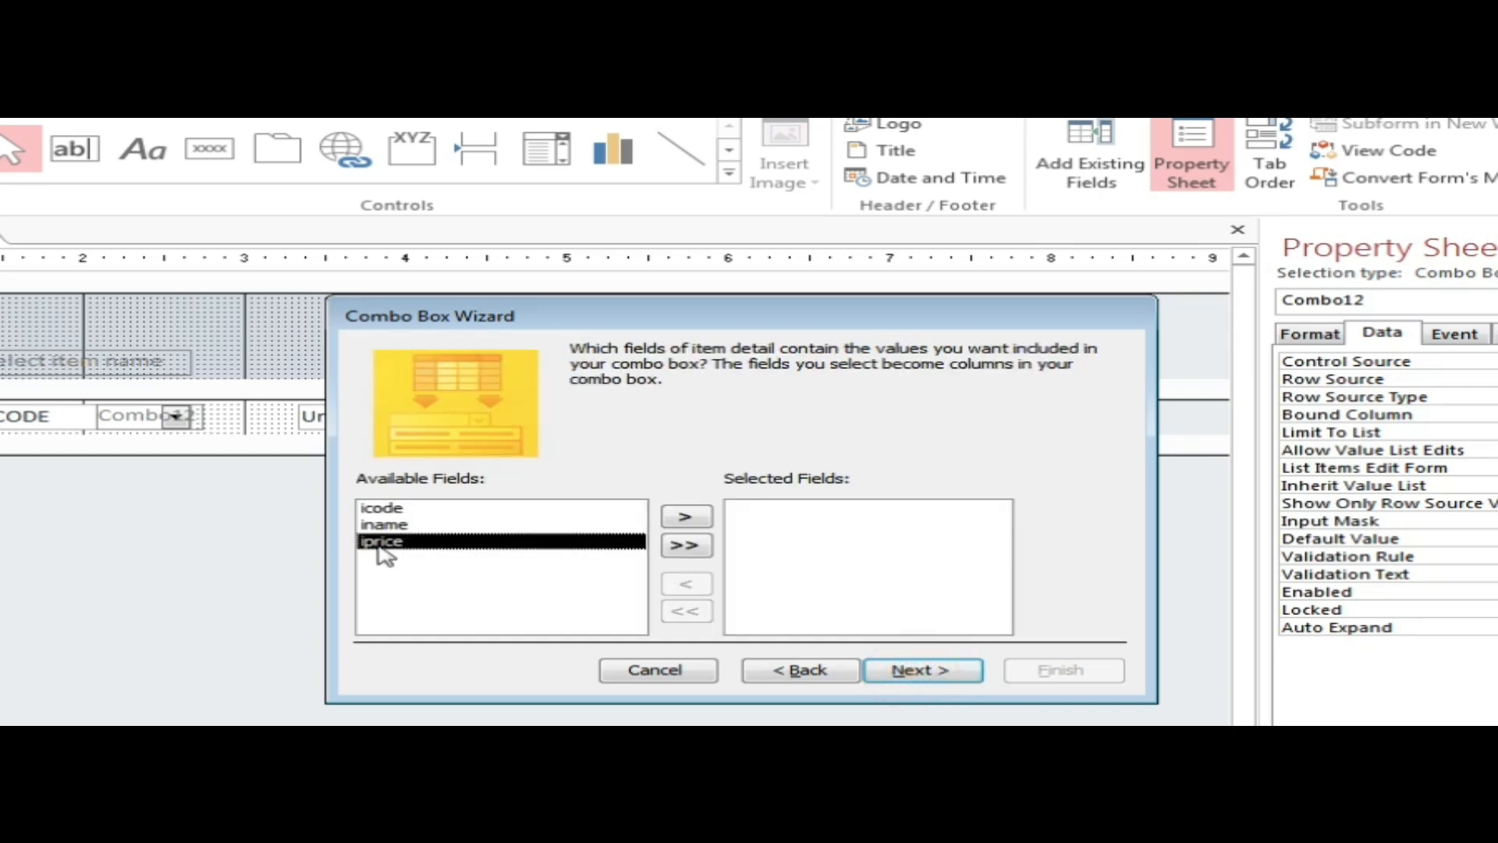
click(685, 517)
click(933, 671)
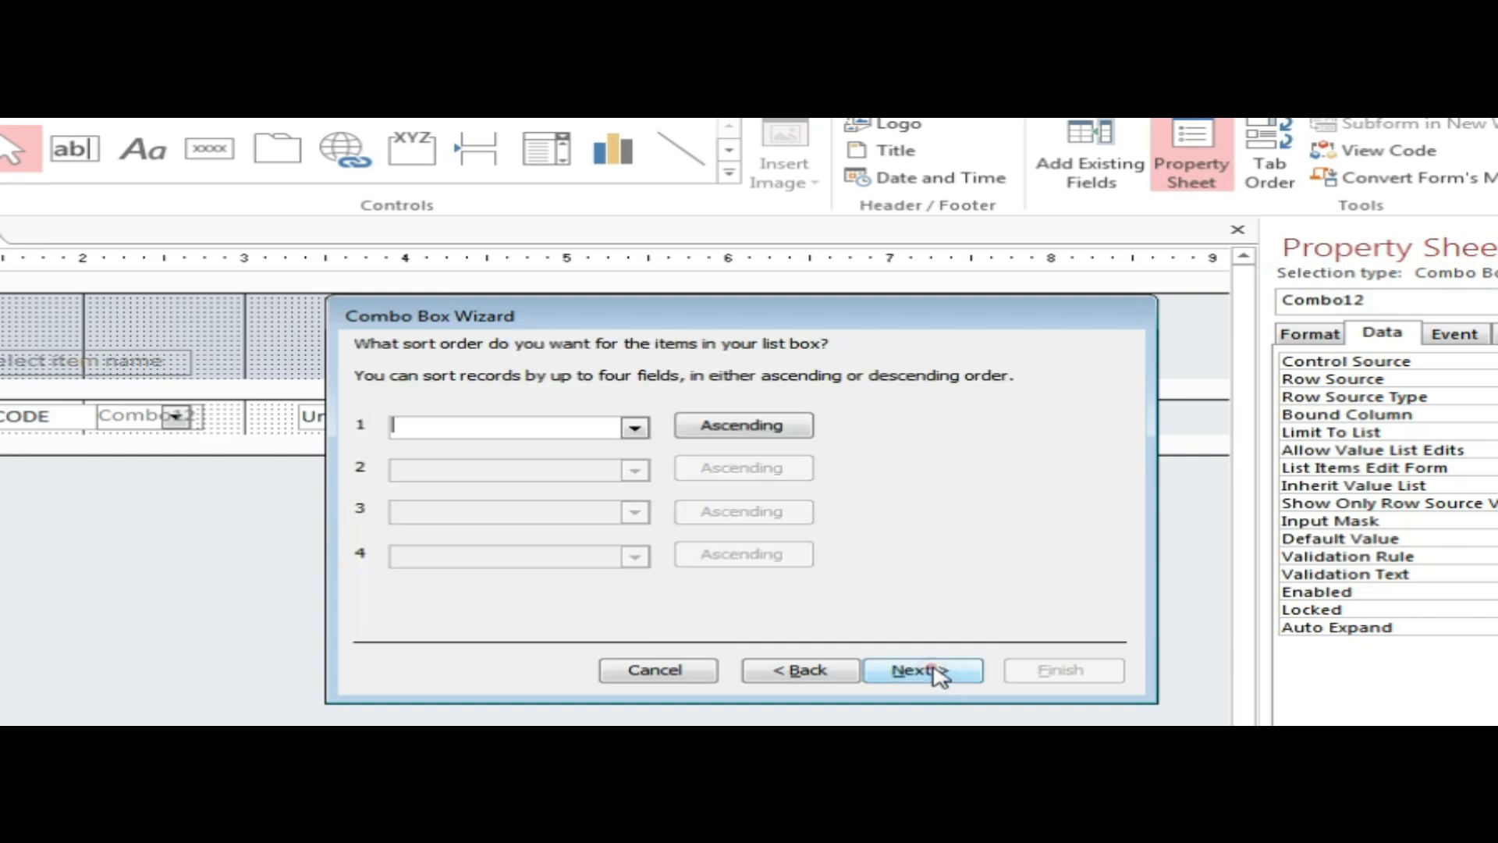
click(633, 427)
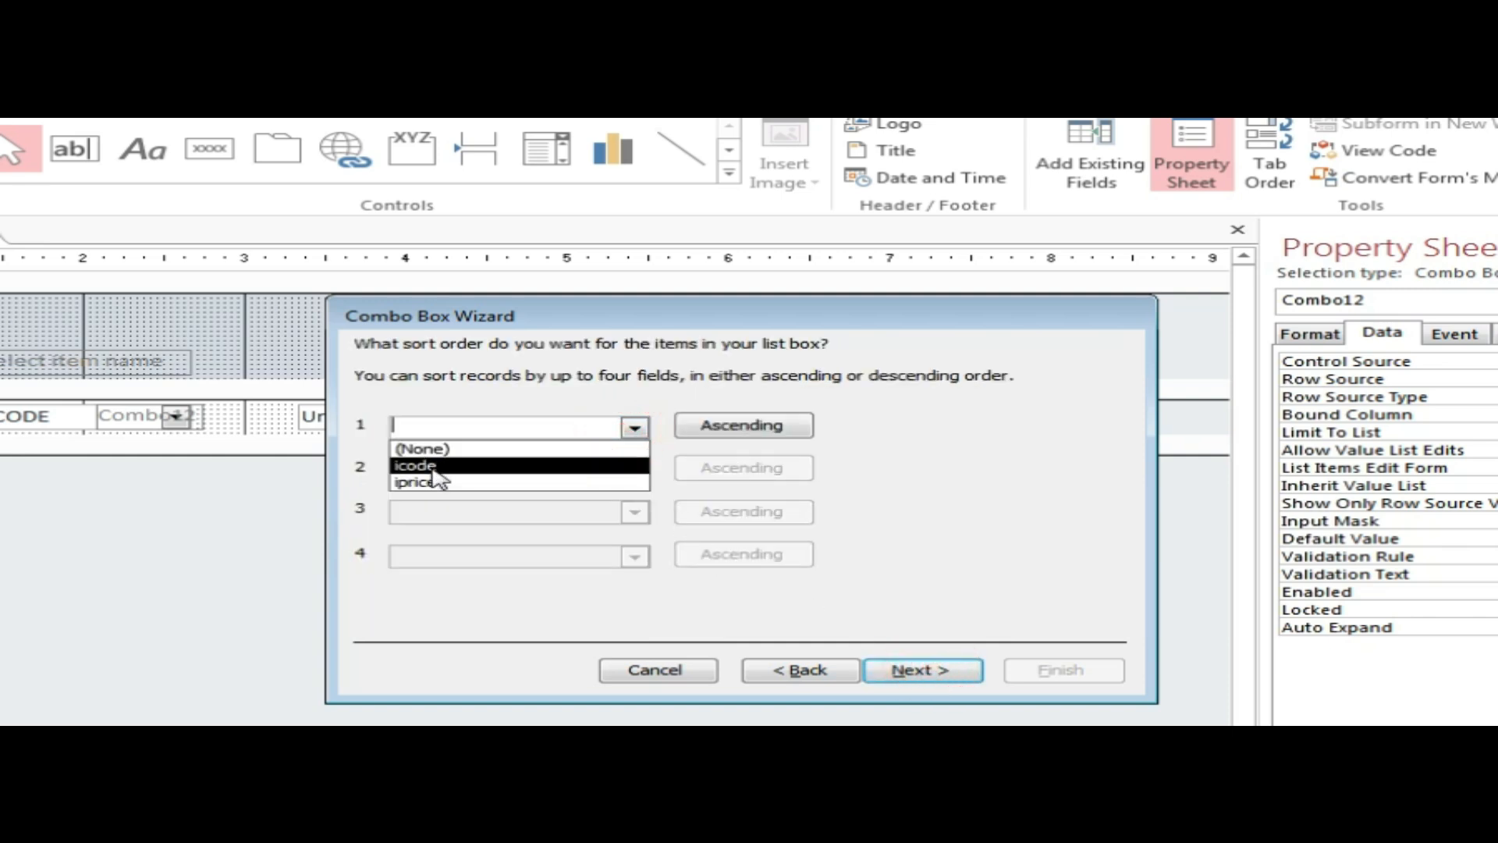
click(945, 435)
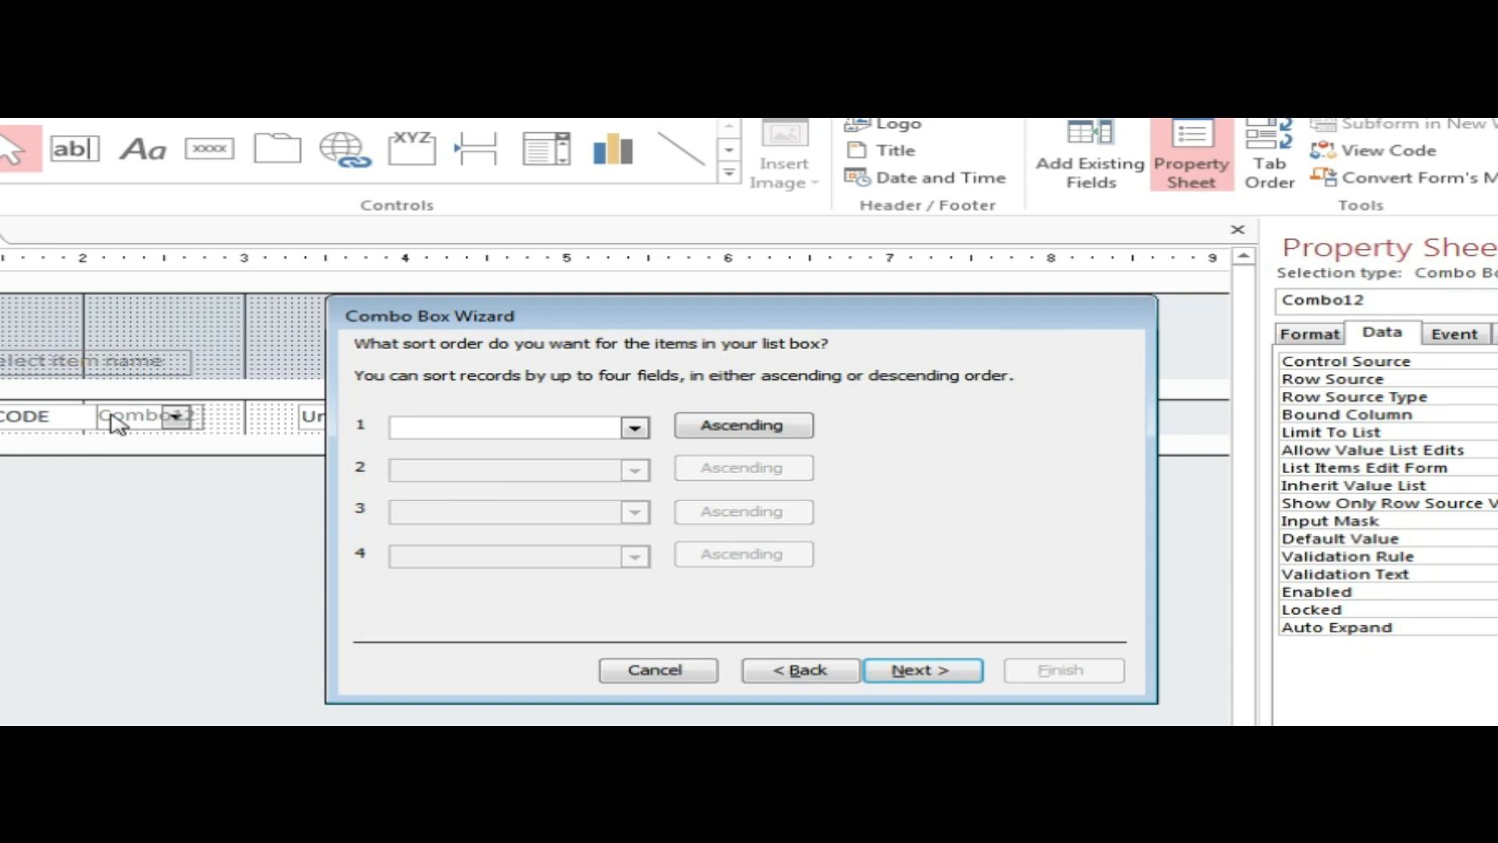
click(948, 673)
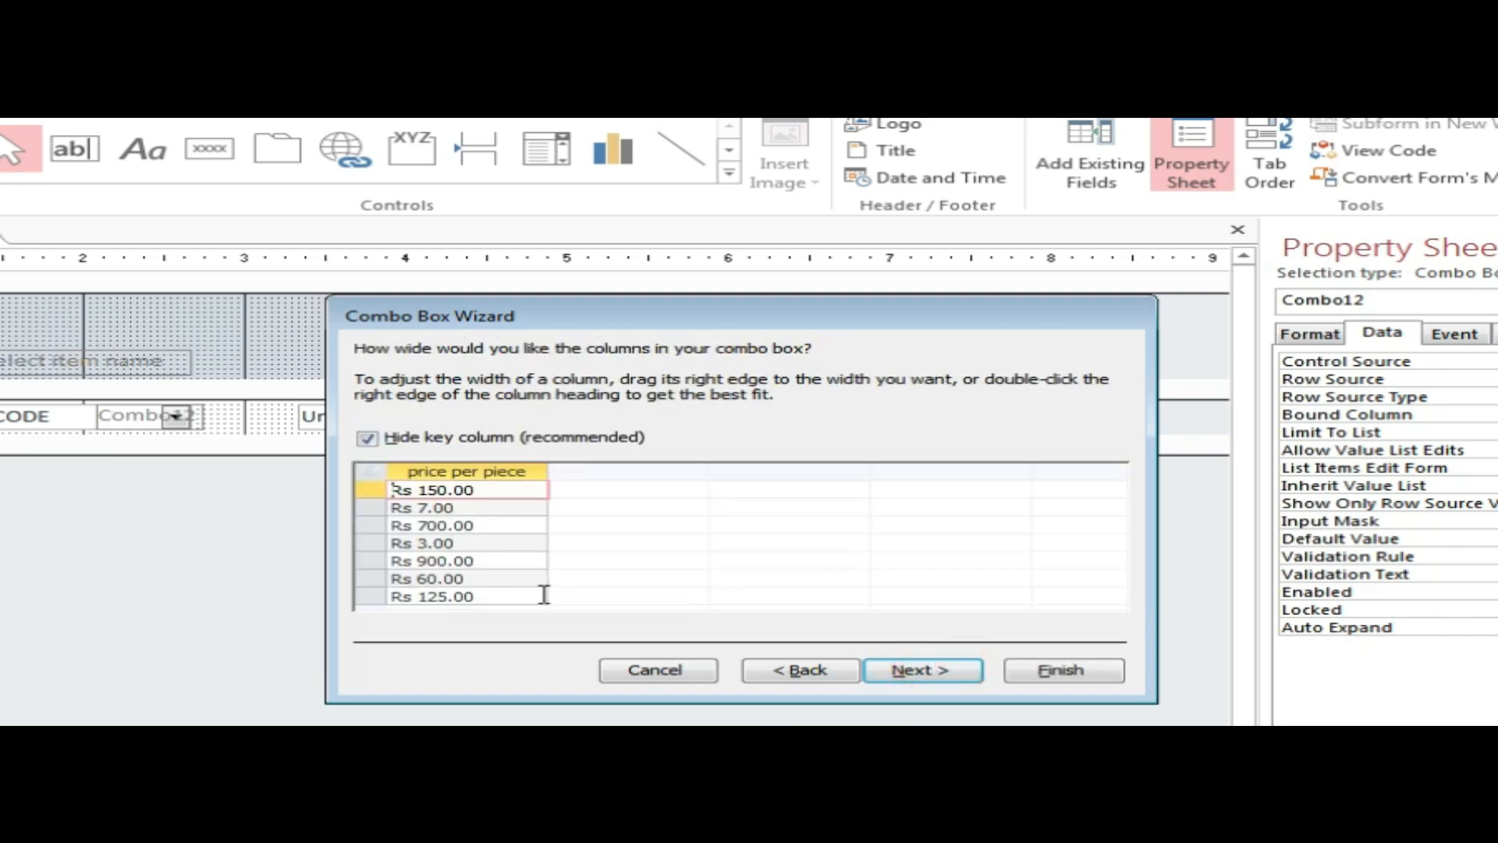
click(928, 670)
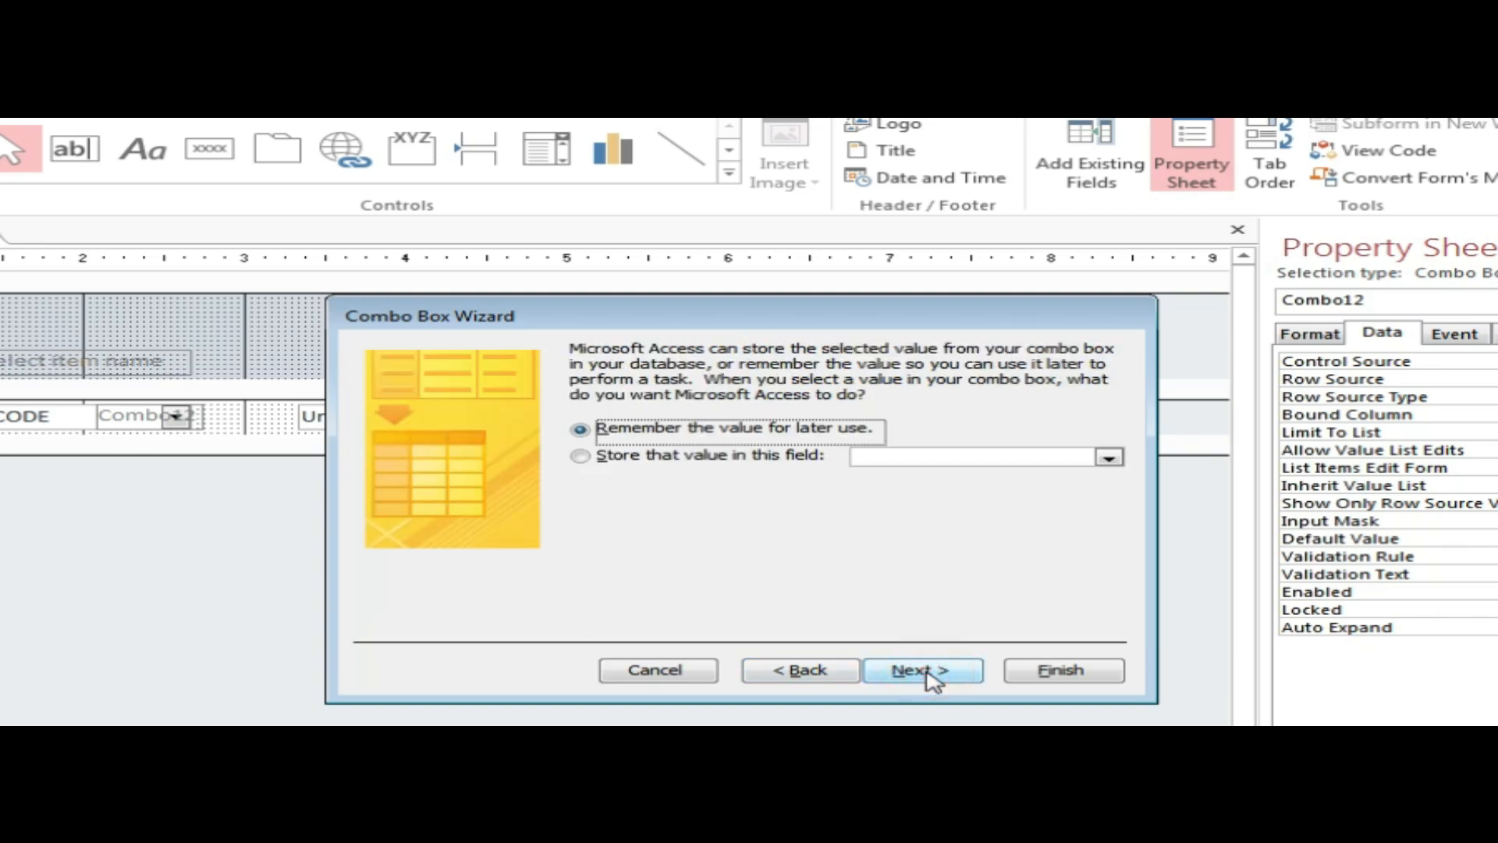
click(929, 673)
click(1049, 669)
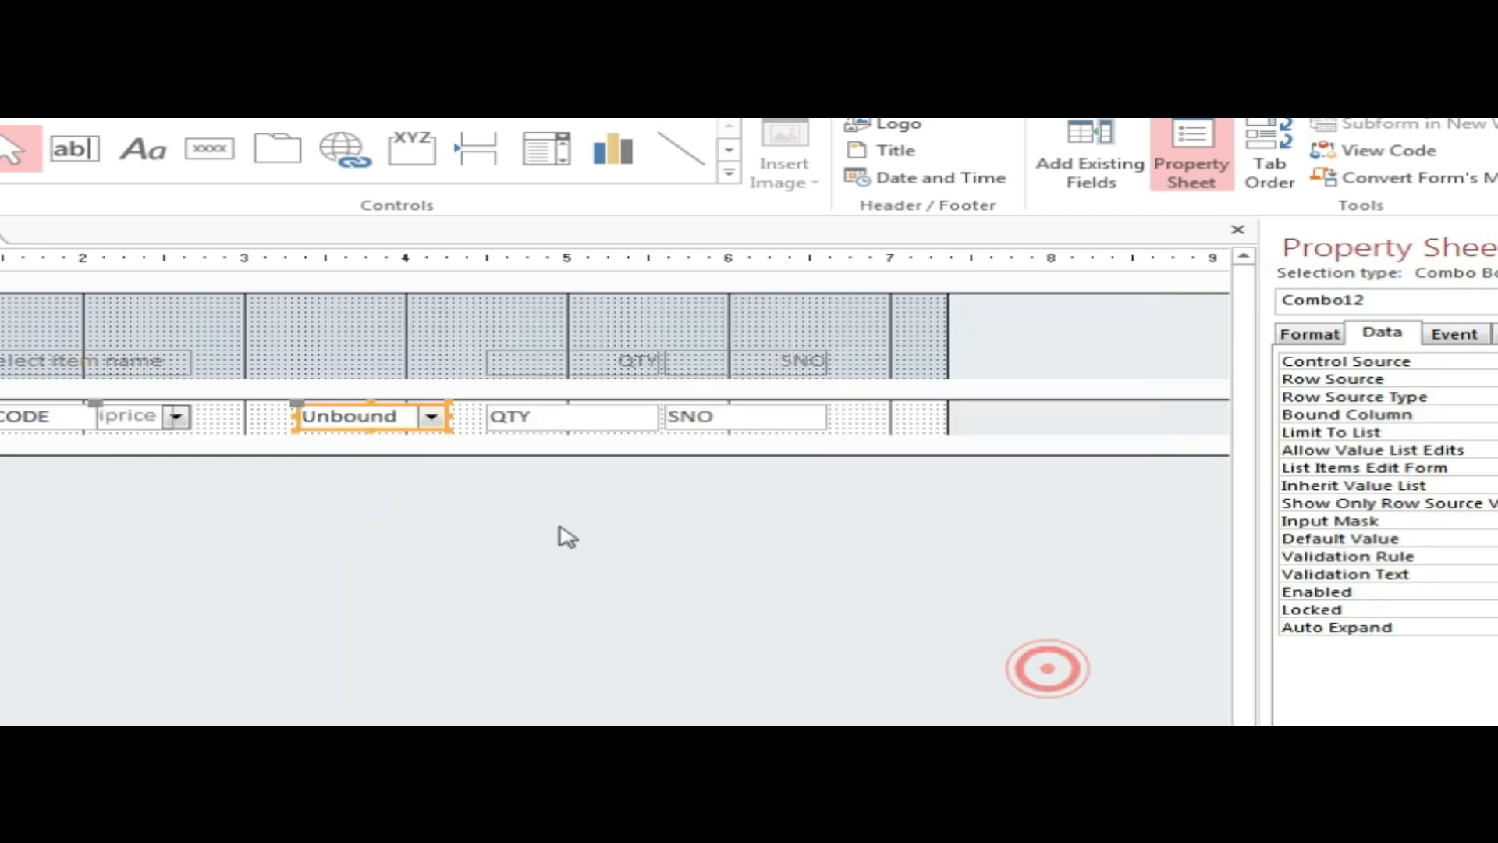
Set Combo12's Control Source to ICODE and drag it into the last column beside its iprice label.
click(544, 639)
click(366, 422)
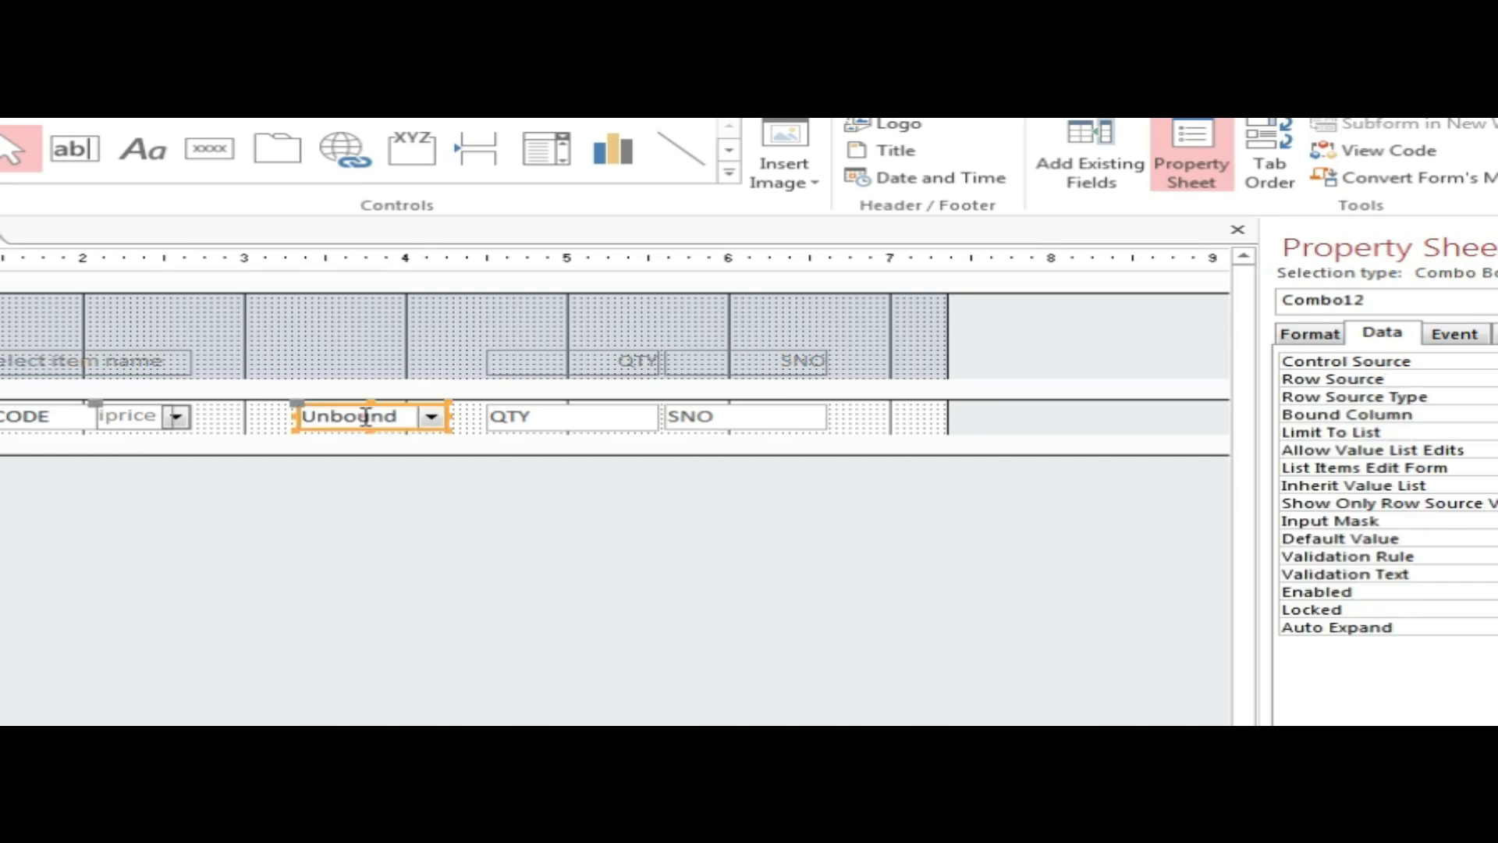
click(382, 609)
click(413, 428)
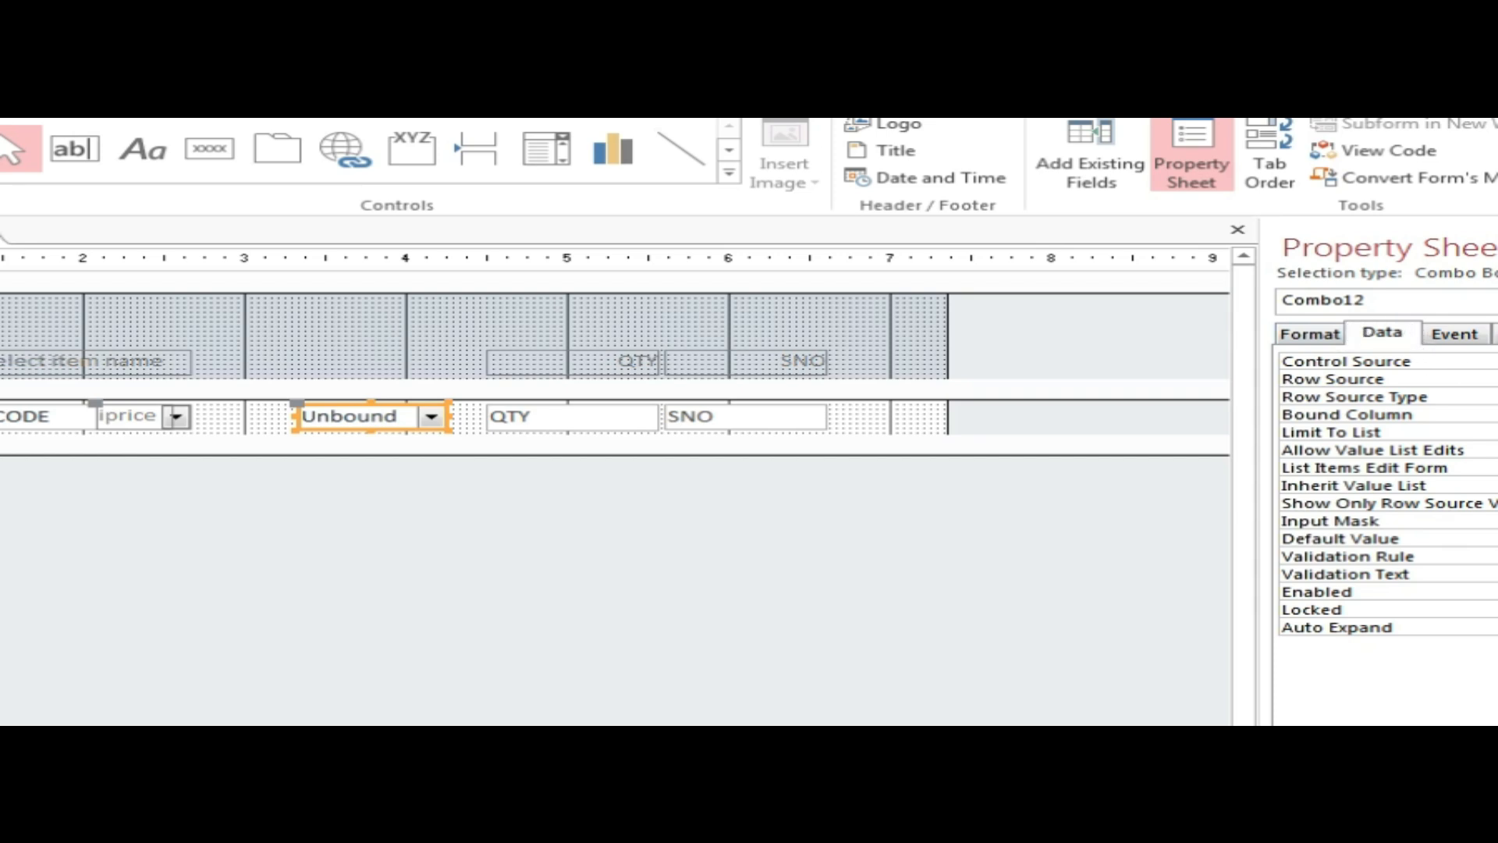
click(618, 546)
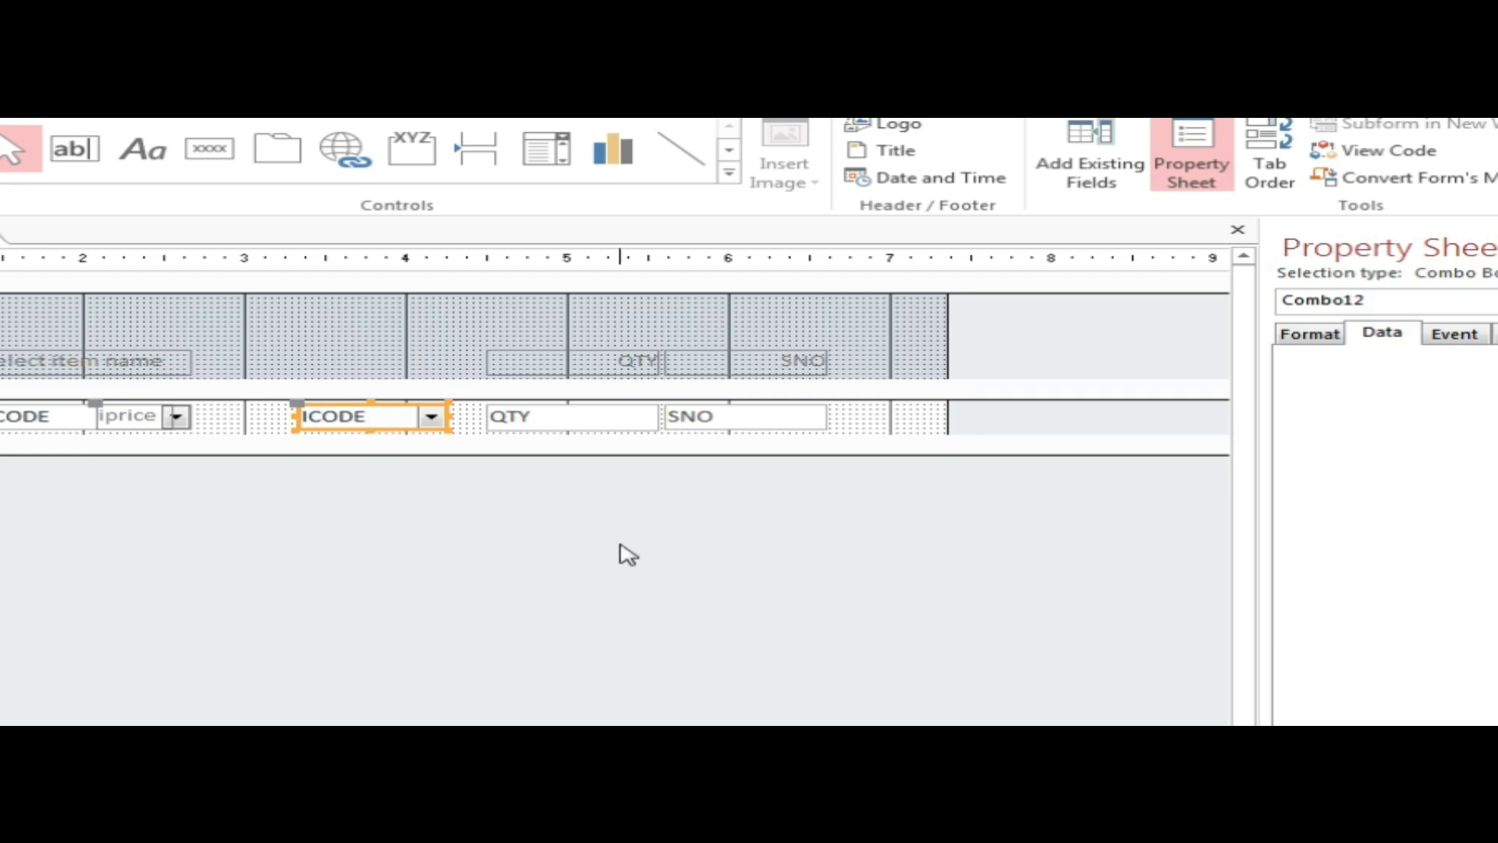
drag(351, 417, 1143, 421)
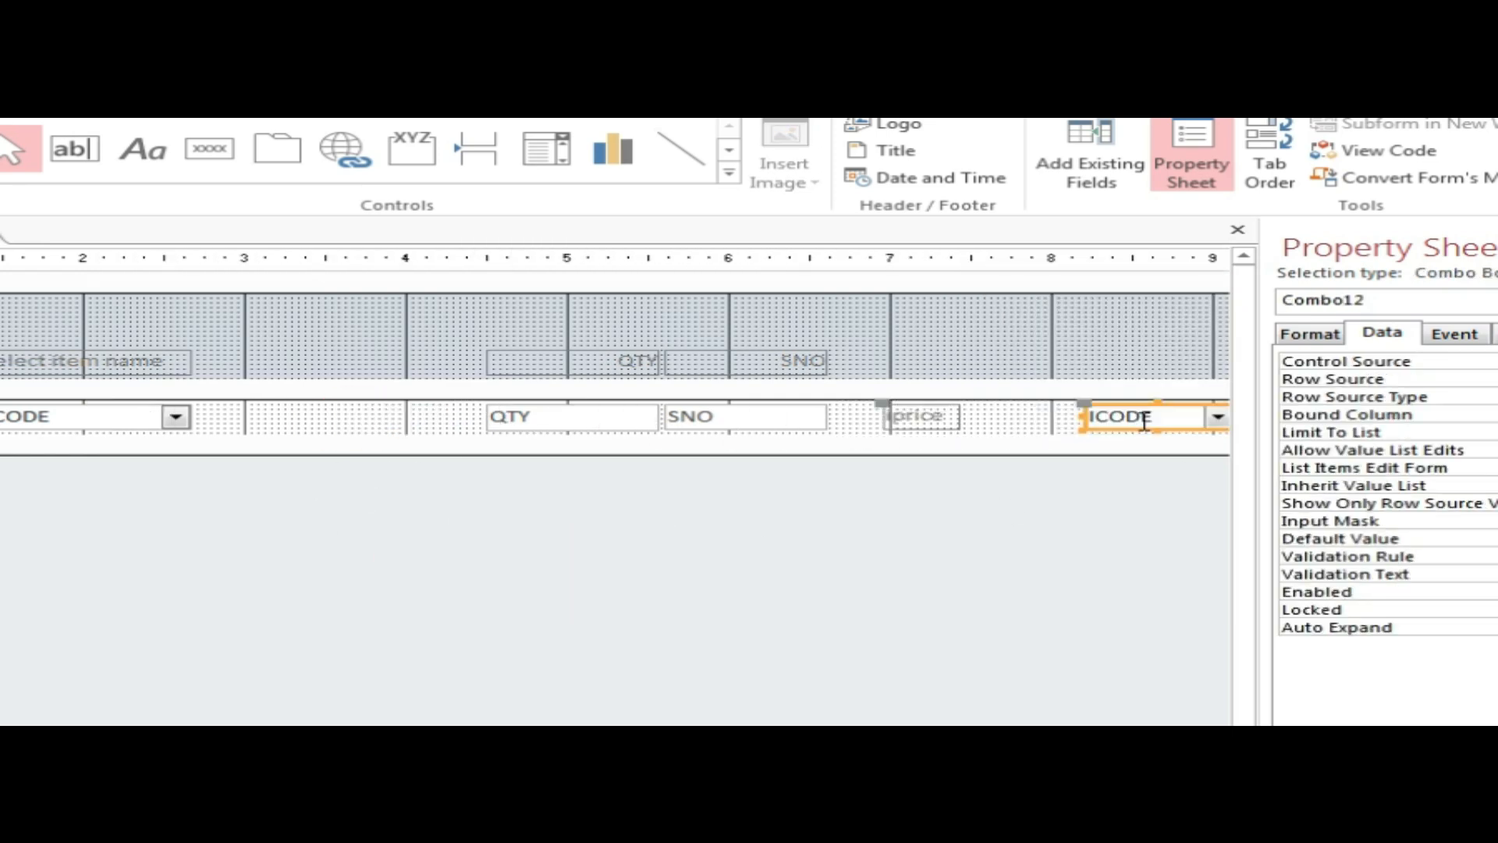
Apply the Tabular layout to the iprice label with the properties panel hidden.
click(916, 570)
click(923, 421)
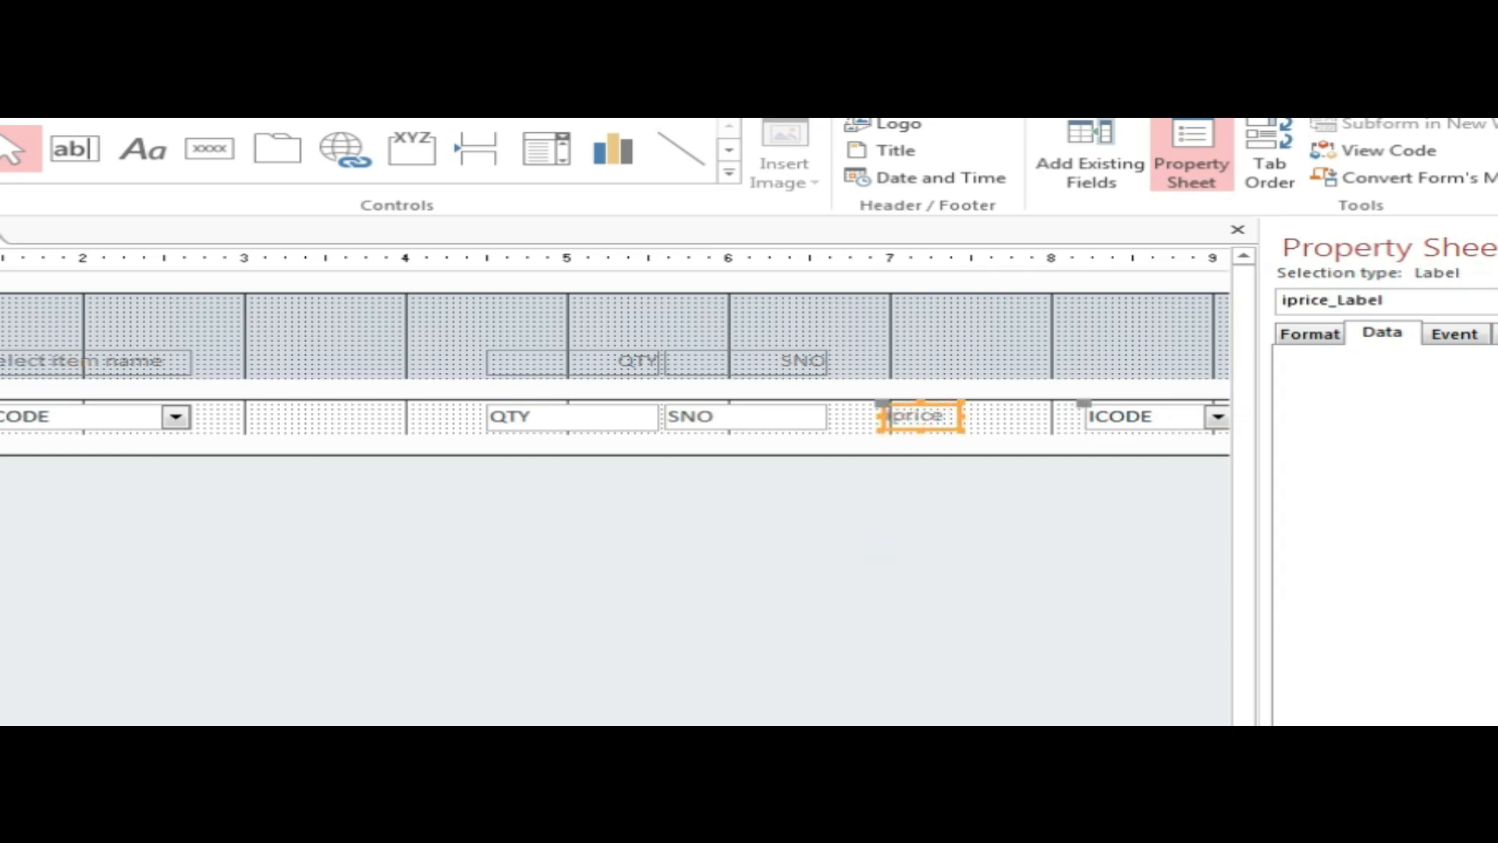
click(1191, 160)
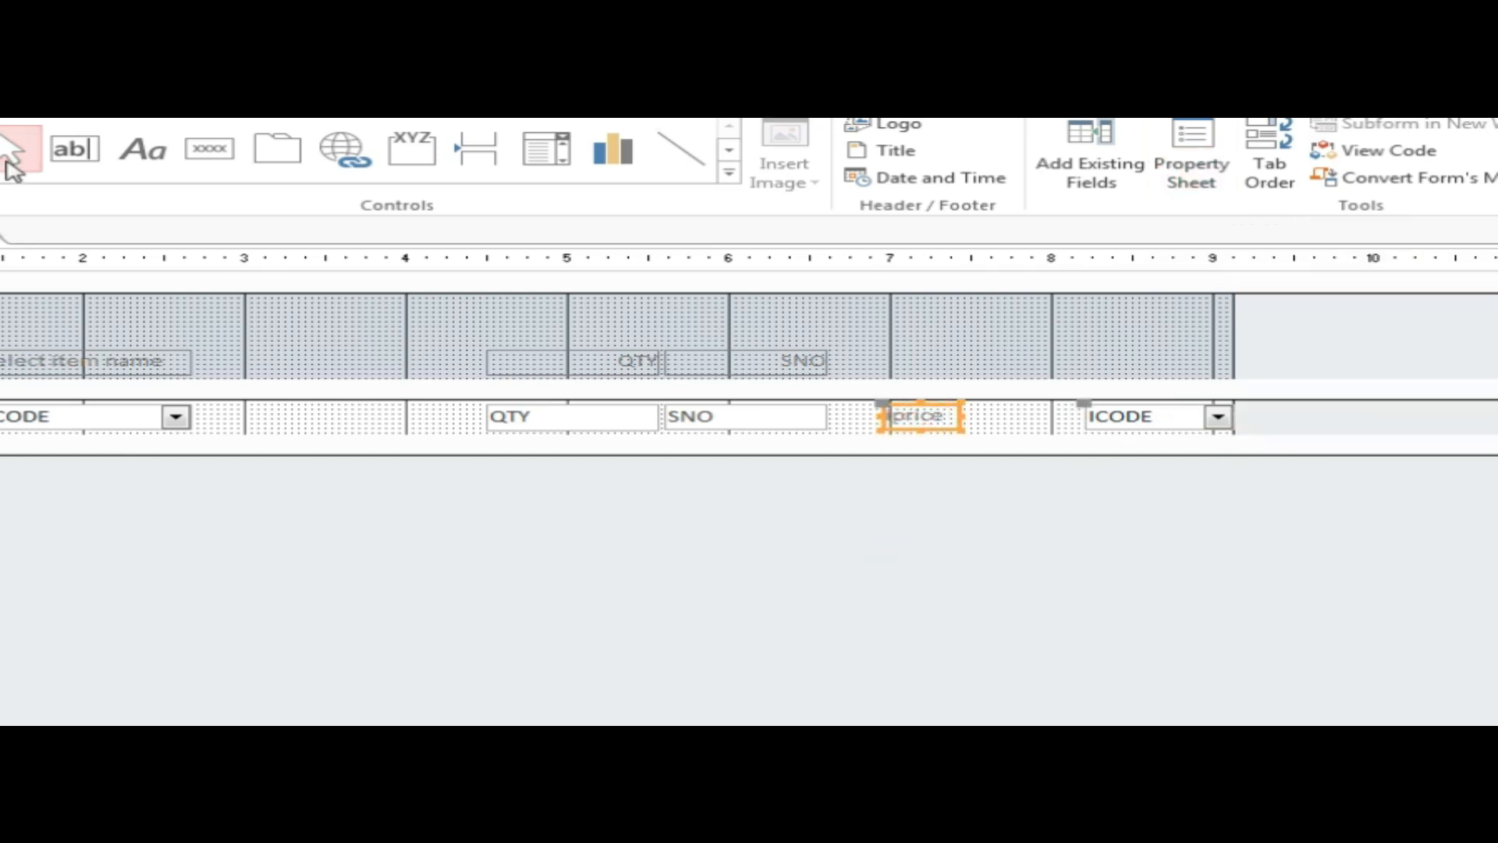
click(567, 109)
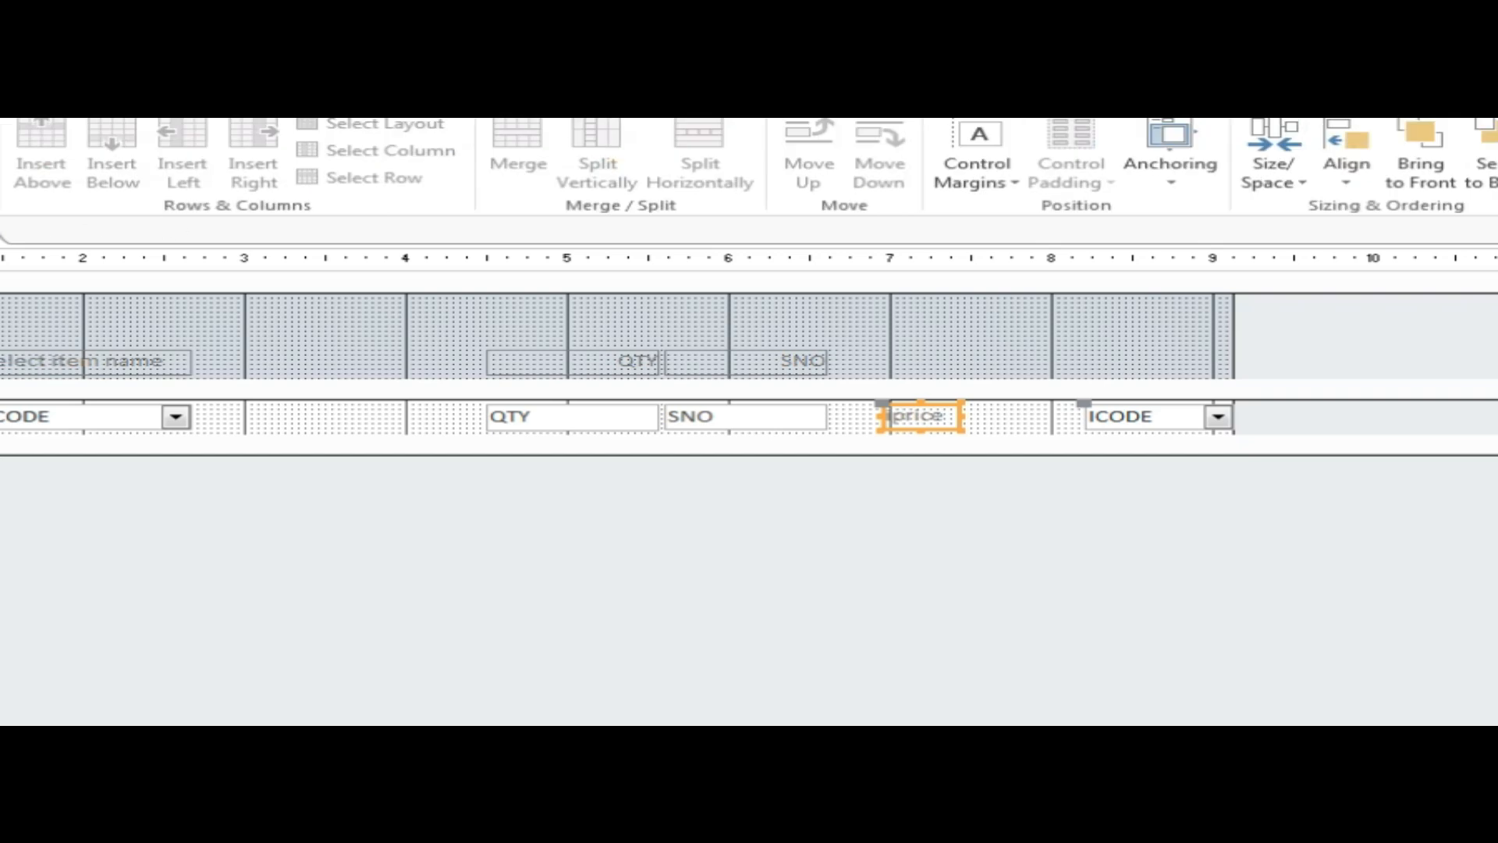
click(2, 160)
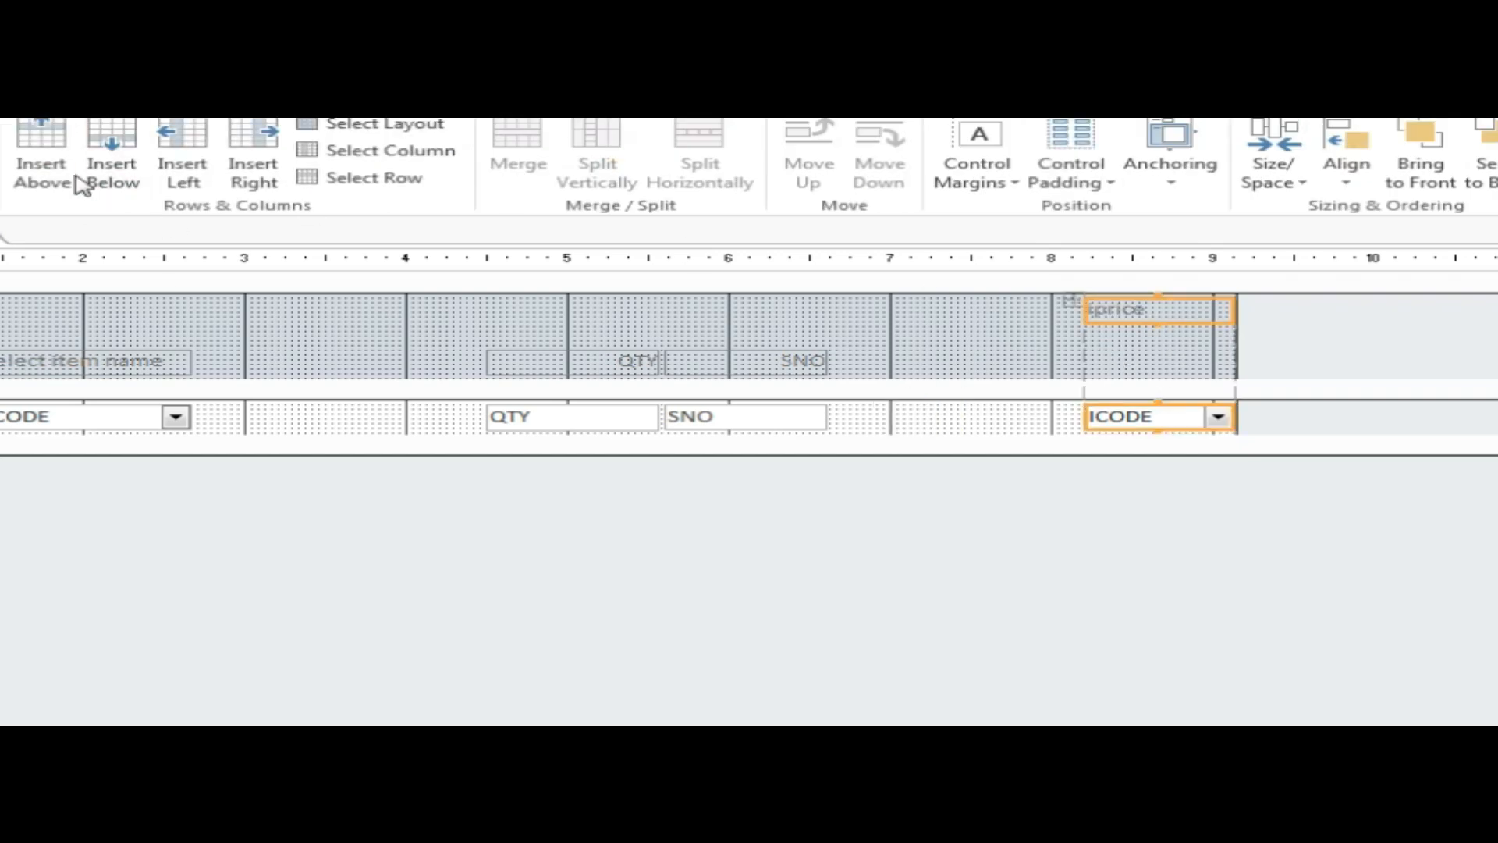
Move the iprice label into the empty header cell and retype it as 'price per pec'.
click(963, 328)
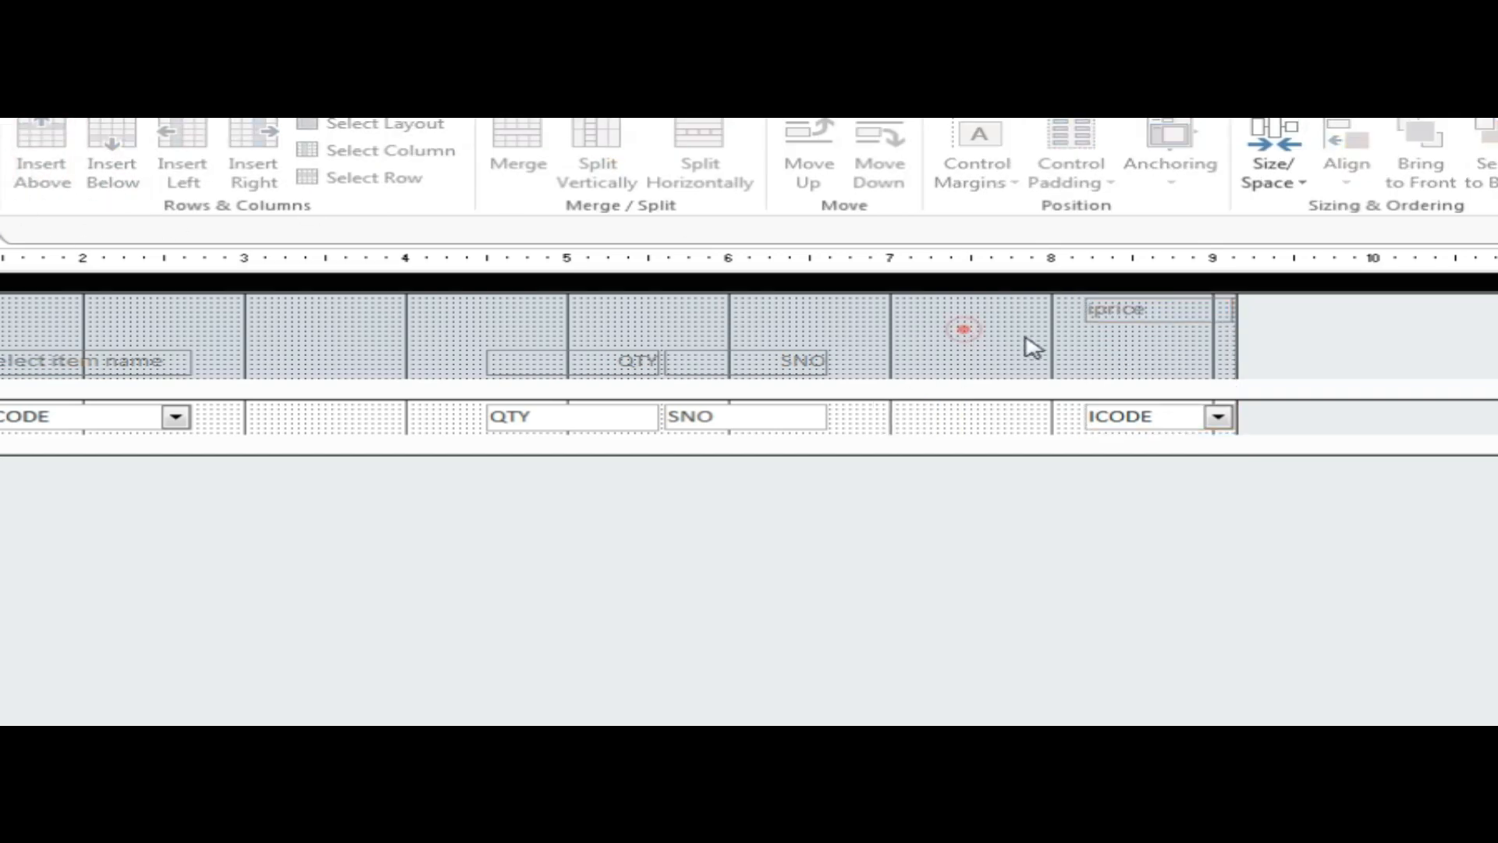
drag(1127, 312, 1034, 357)
text(price per p)
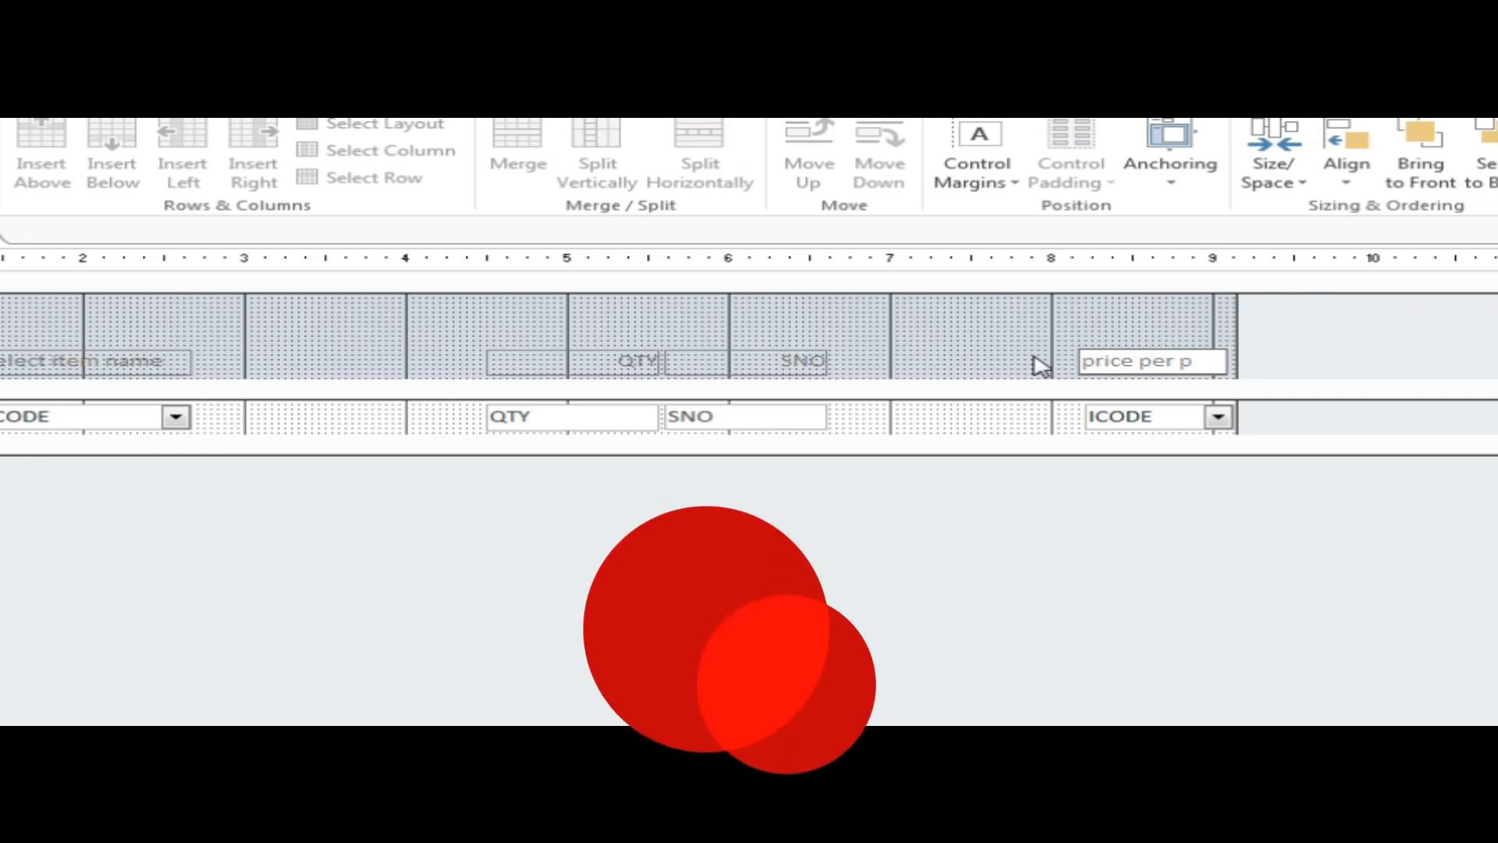
text(ec)
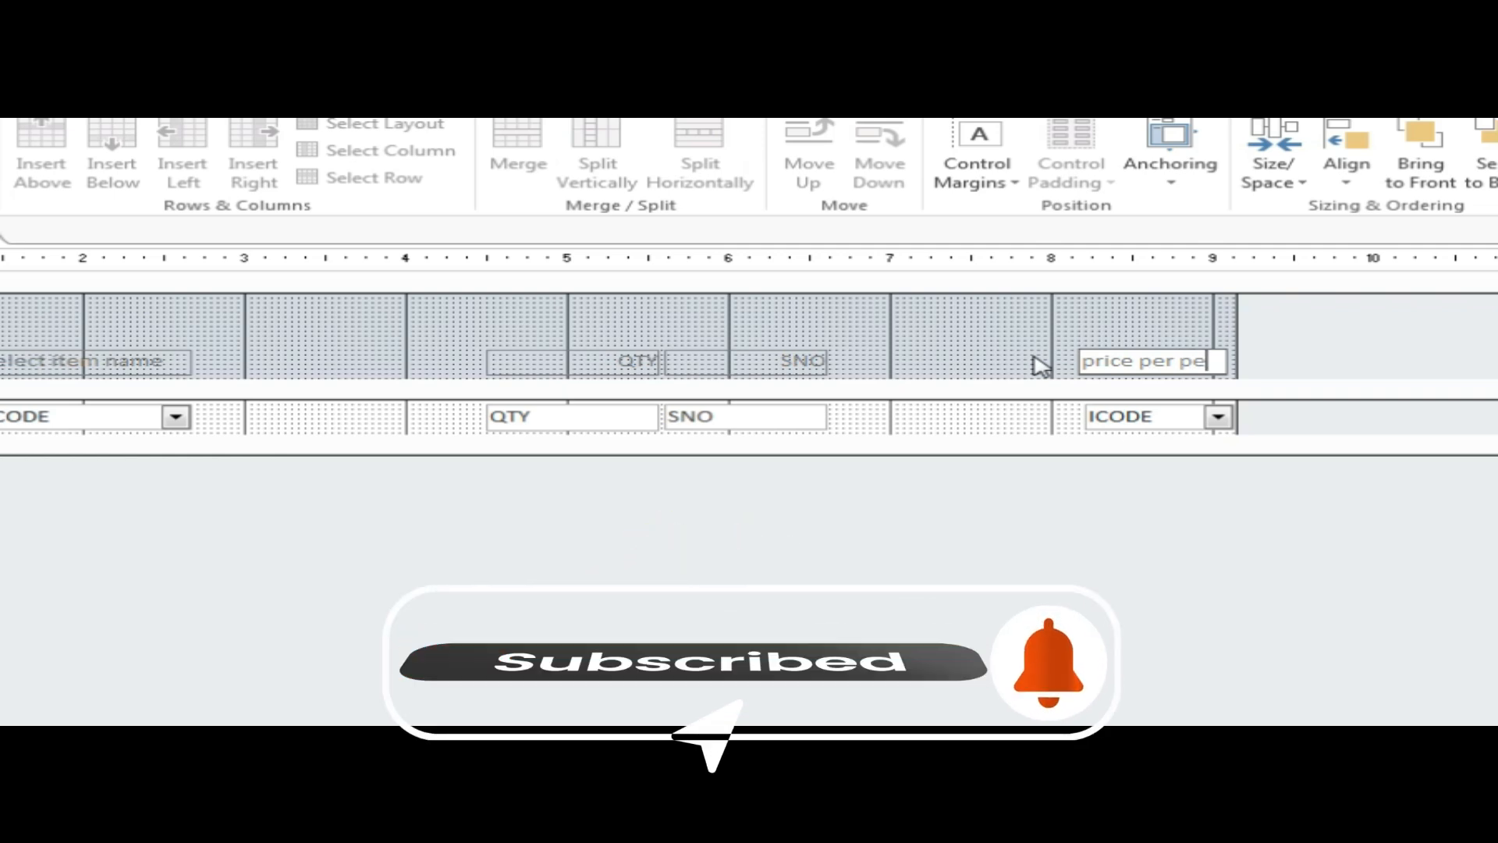
Move the price label and combo to column 3 beside item name and align them left.
click(1115, 575)
drag(1130, 555, 268, 357)
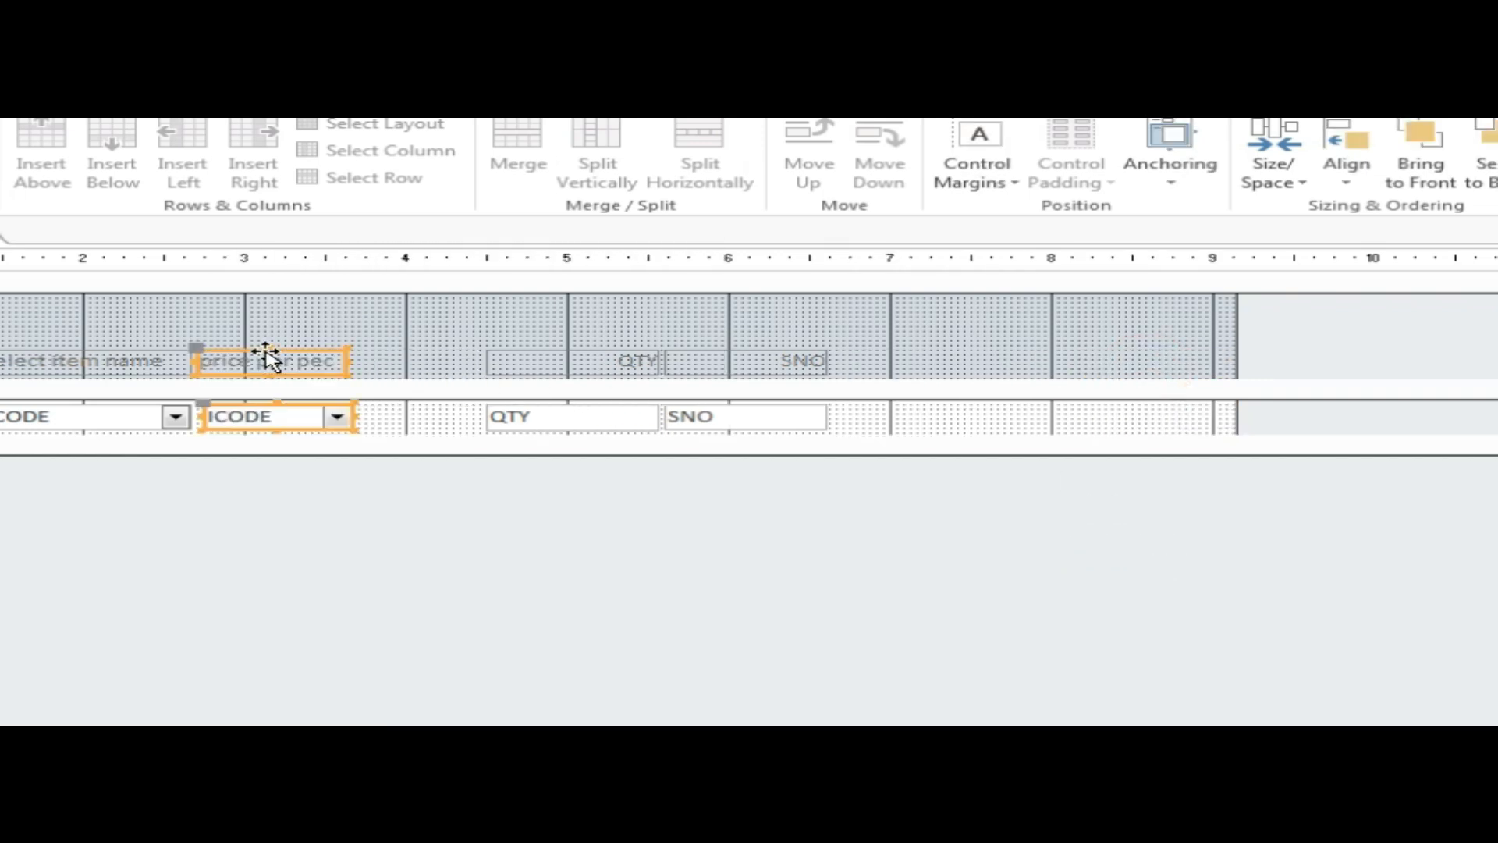
drag(287, 522, 258, 334)
click(582, 74)
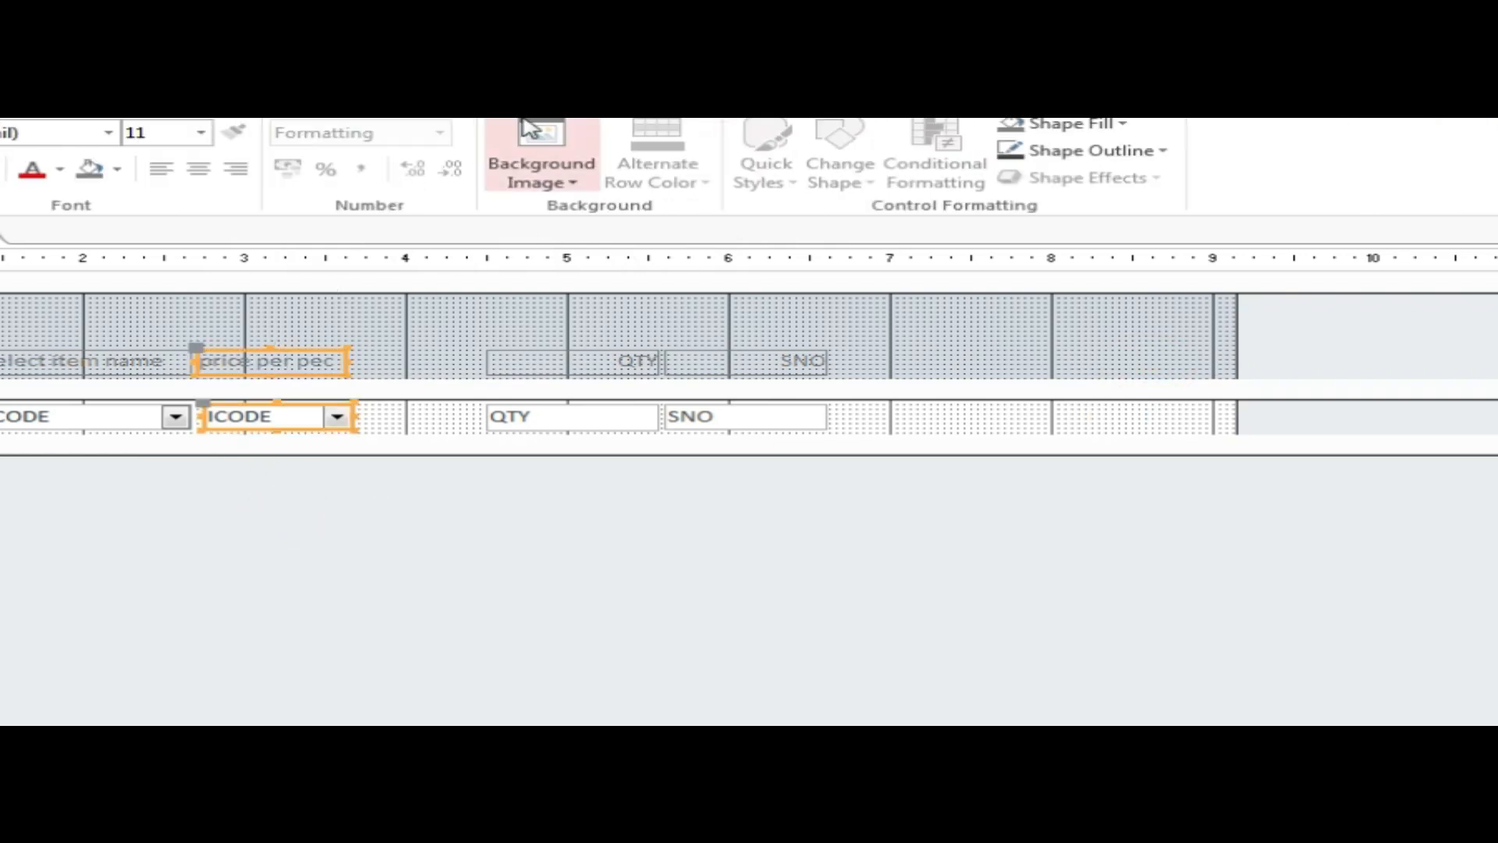
click(503, 74)
click(1347, 175)
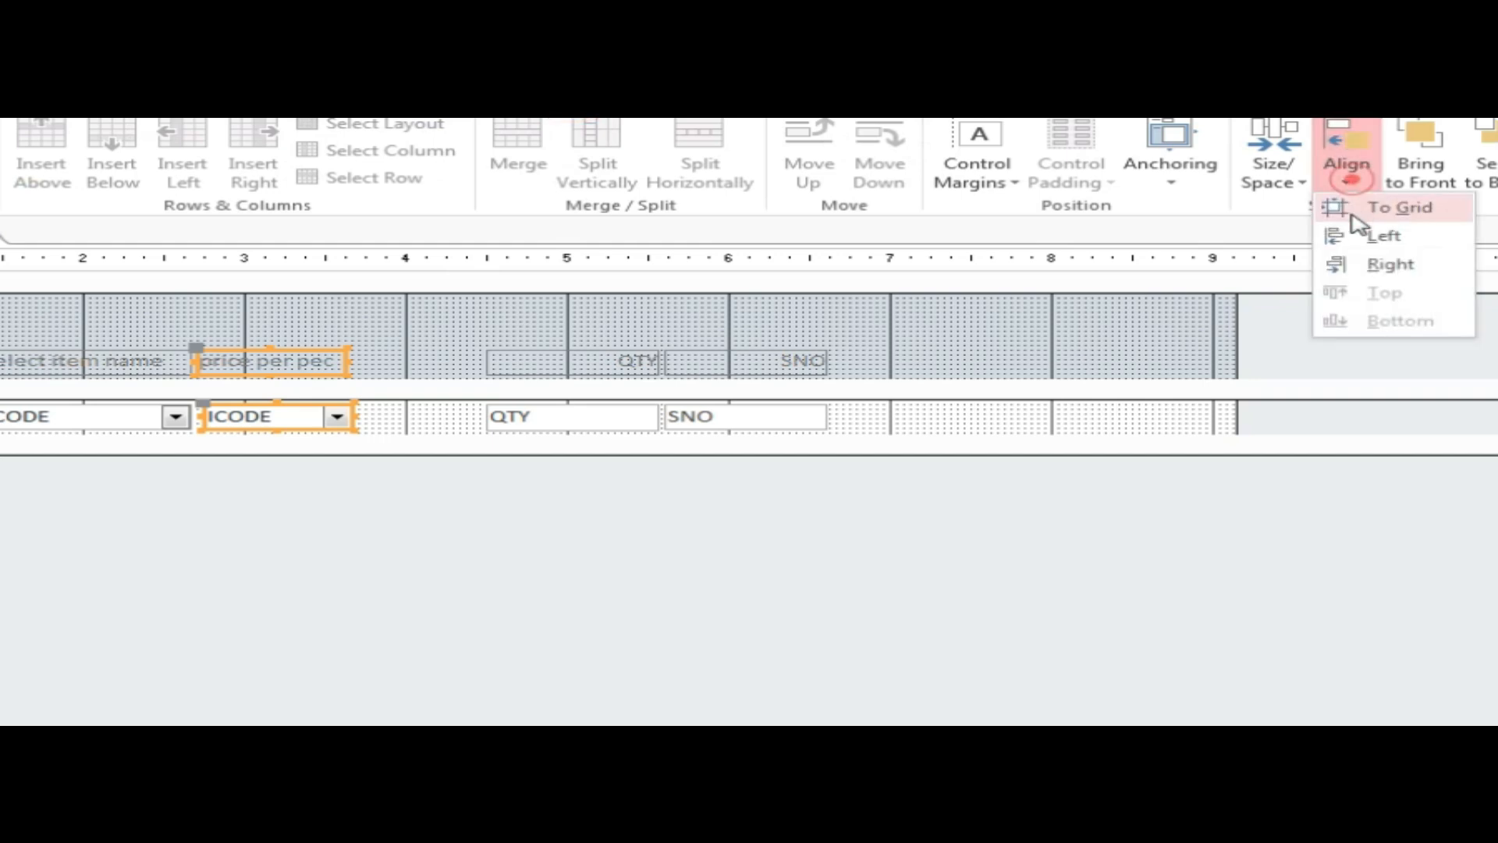
click(1375, 235)
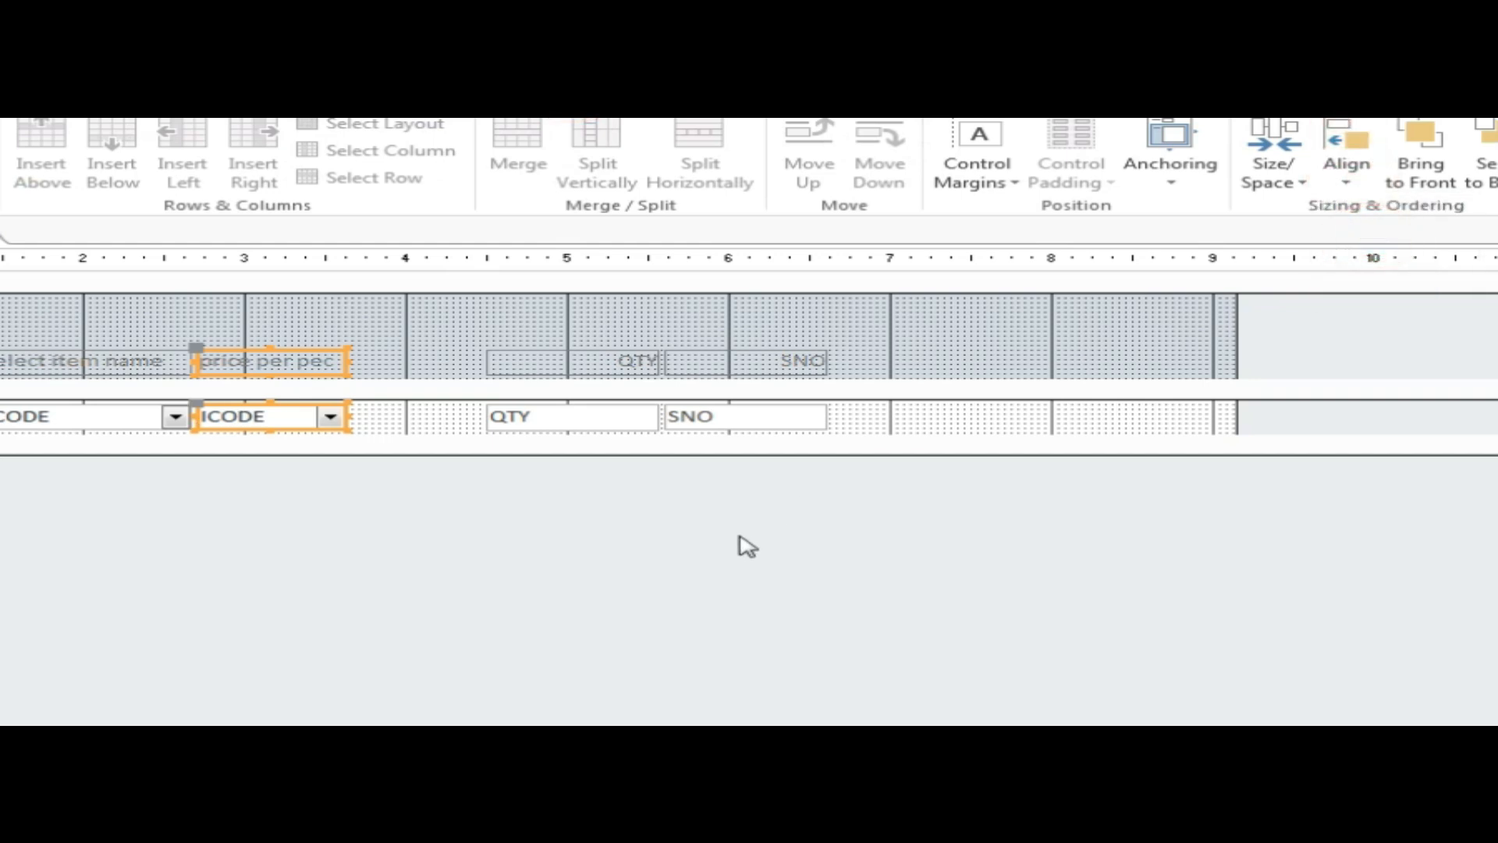
Shift the QTY and SNO columns left to close the gaps, then close the subform design.
click(562, 460)
click(558, 361)
drag(559, 362, 441, 375)
drag(763, 547, 593, 371)
drag(1234, 332, 723, 356)
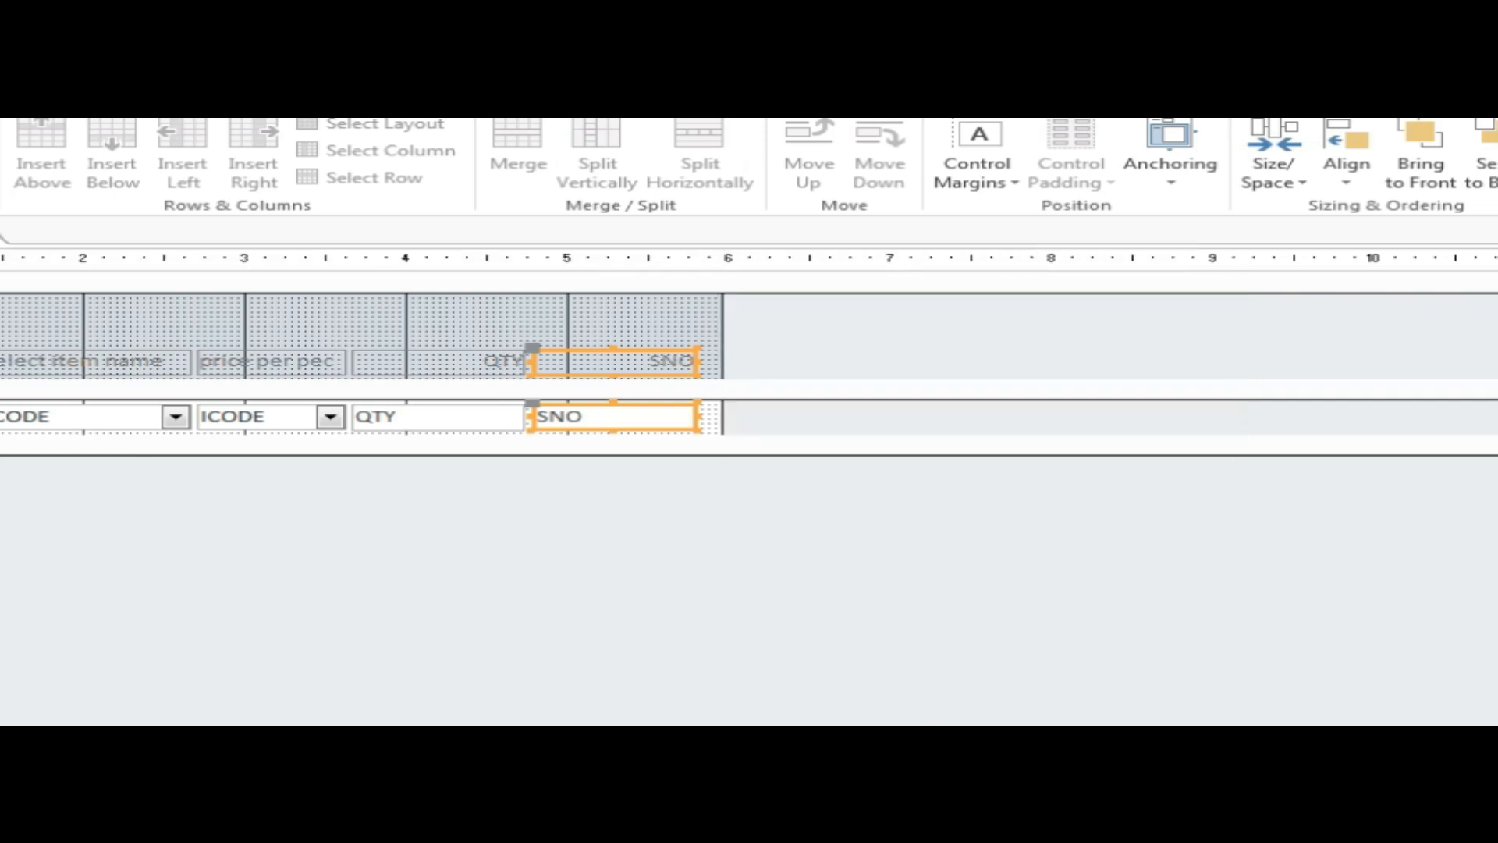
click(1483, 127)
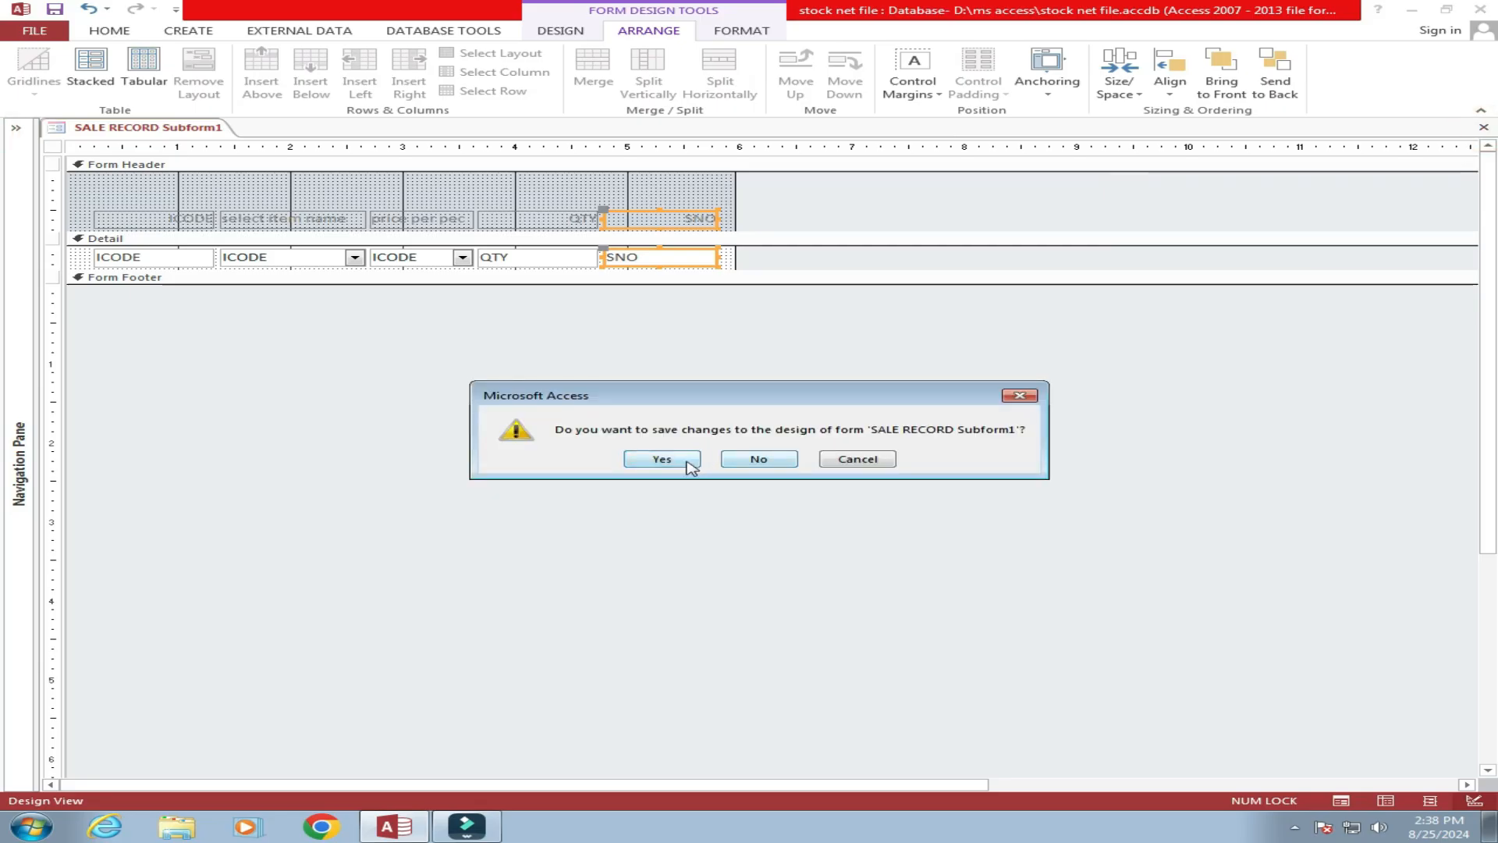
Save the subform design and open the BILL NUMBER1 form in Design View.
click(686, 459)
click(16, 127)
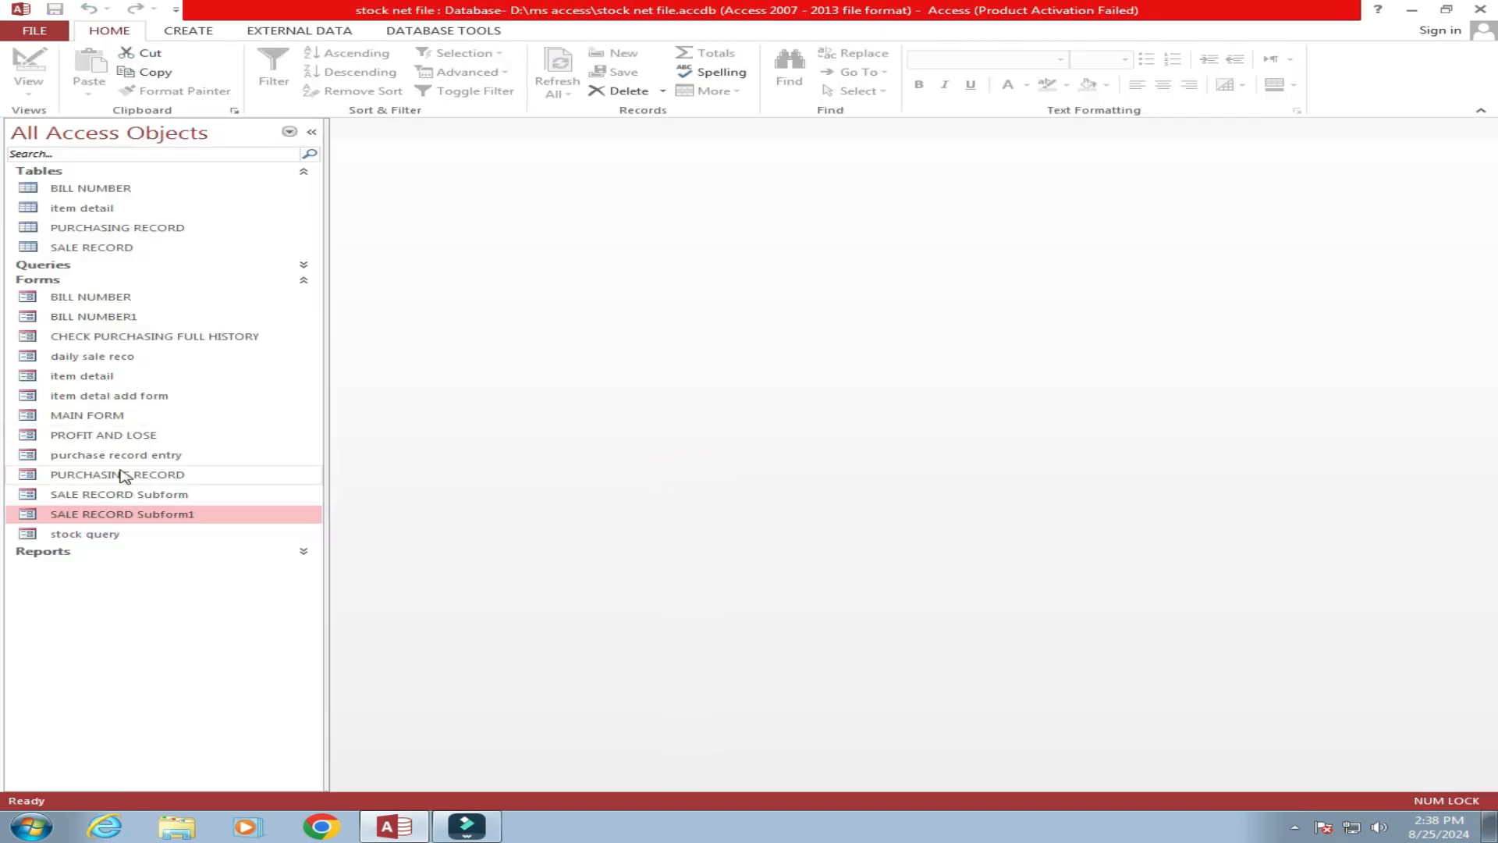
click(125, 318)
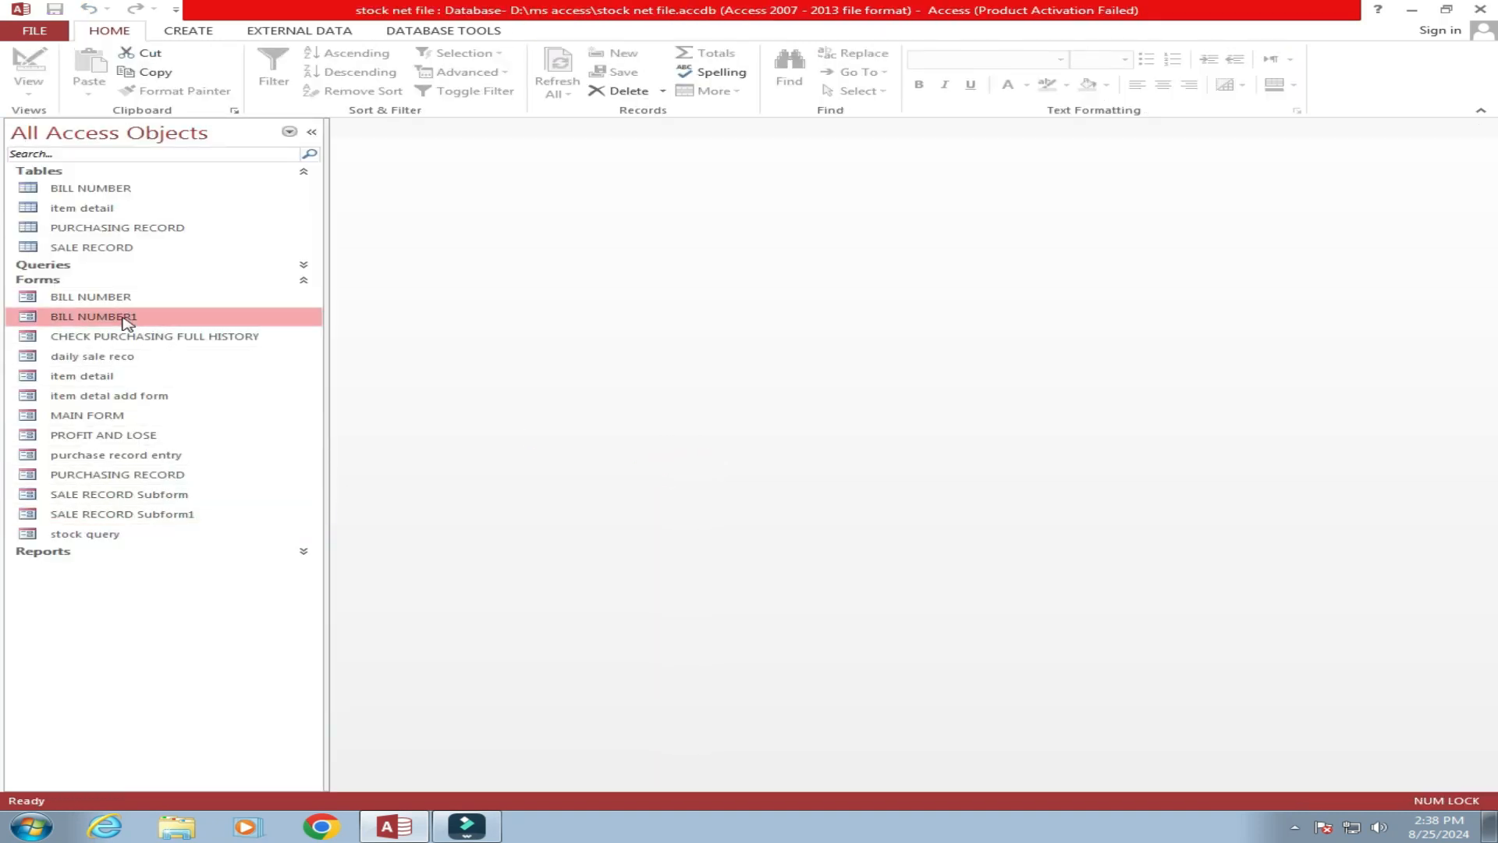
double_click(125, 318)
click(312, 131)
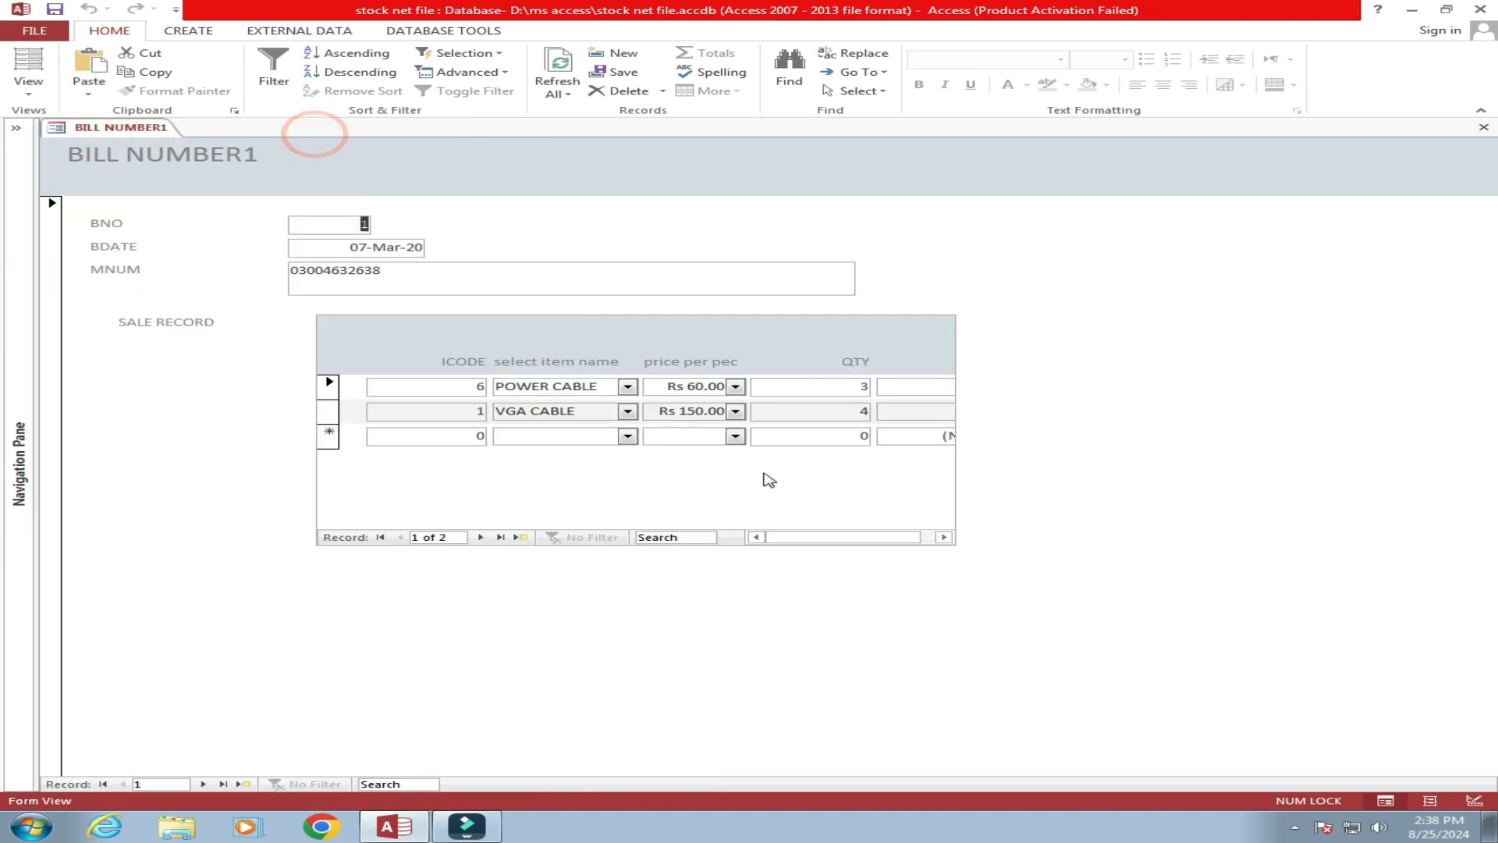
right_click(857, 622)
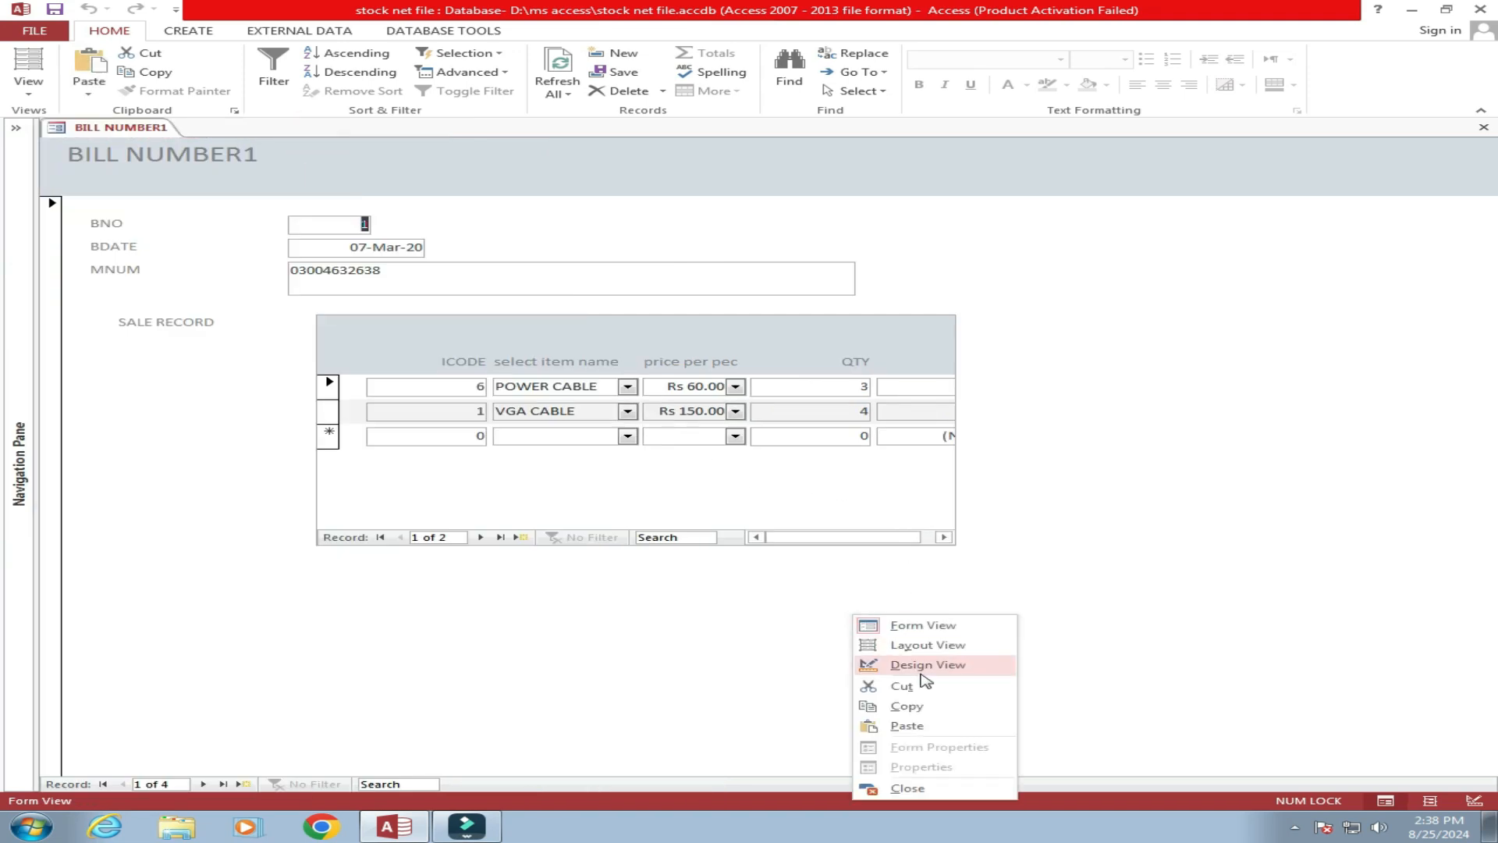
click(920, 669)
Widen BILL NUMBER1 and its SALE RECORD subform so SNO fits, then return to Form View.
drag(963, 325, 1240, 327)
click(1314, 457)
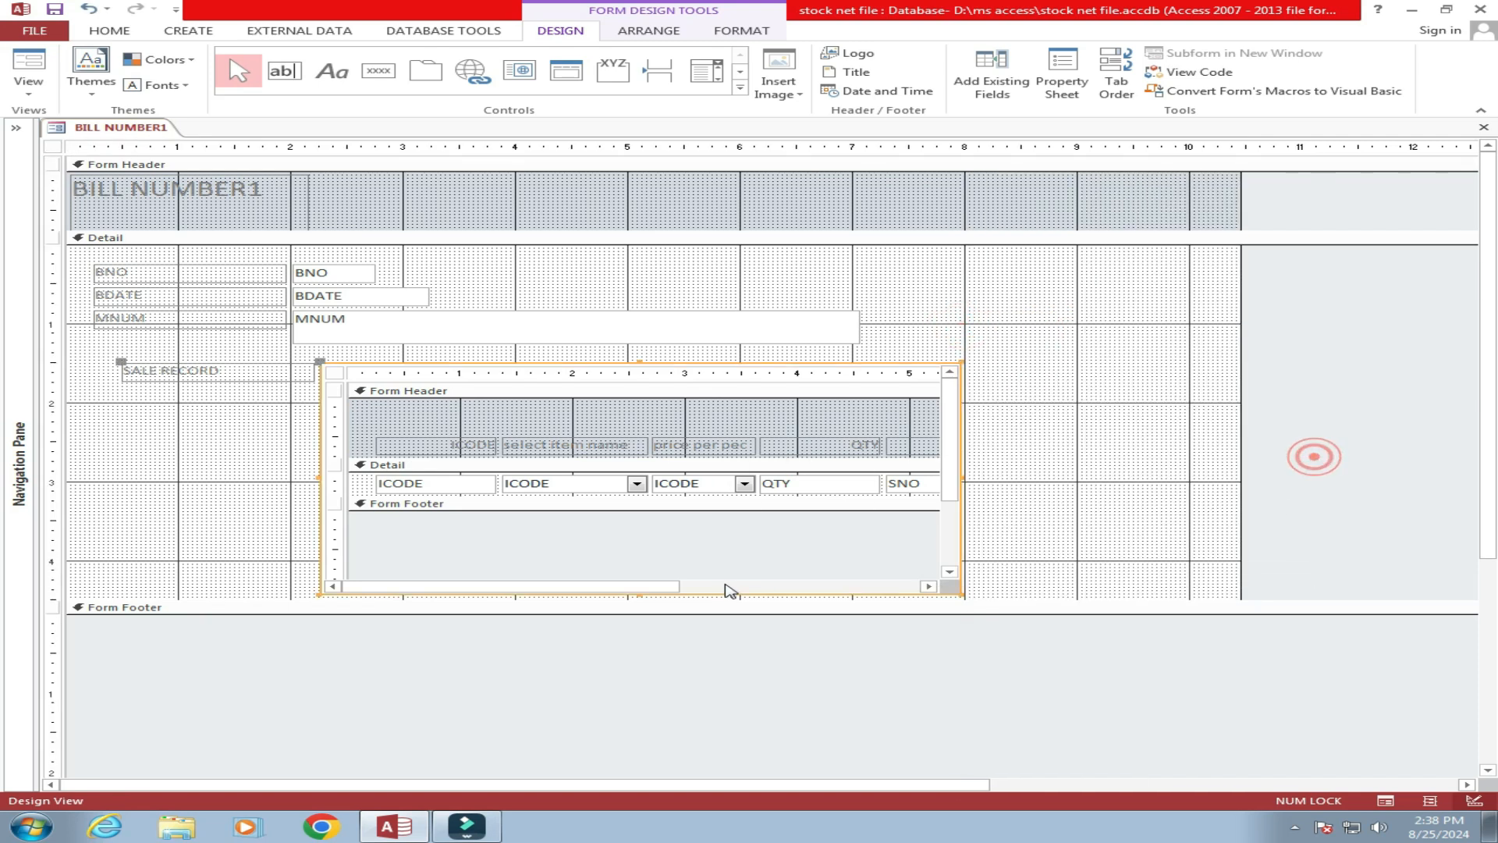
drag(962, 476, 1124, 477)
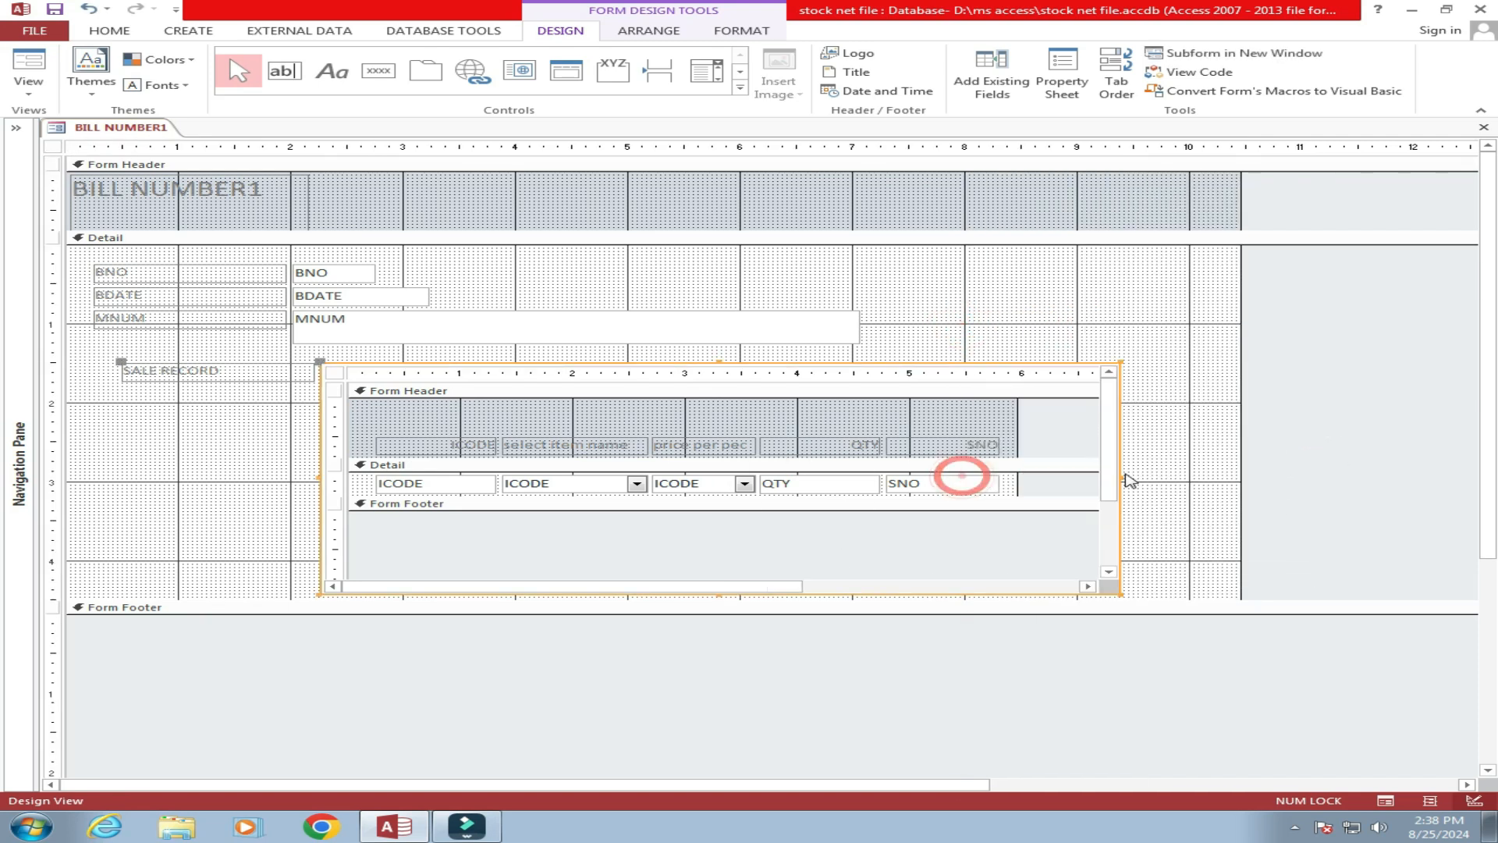
right_click(140, 141)
click(187, 205)
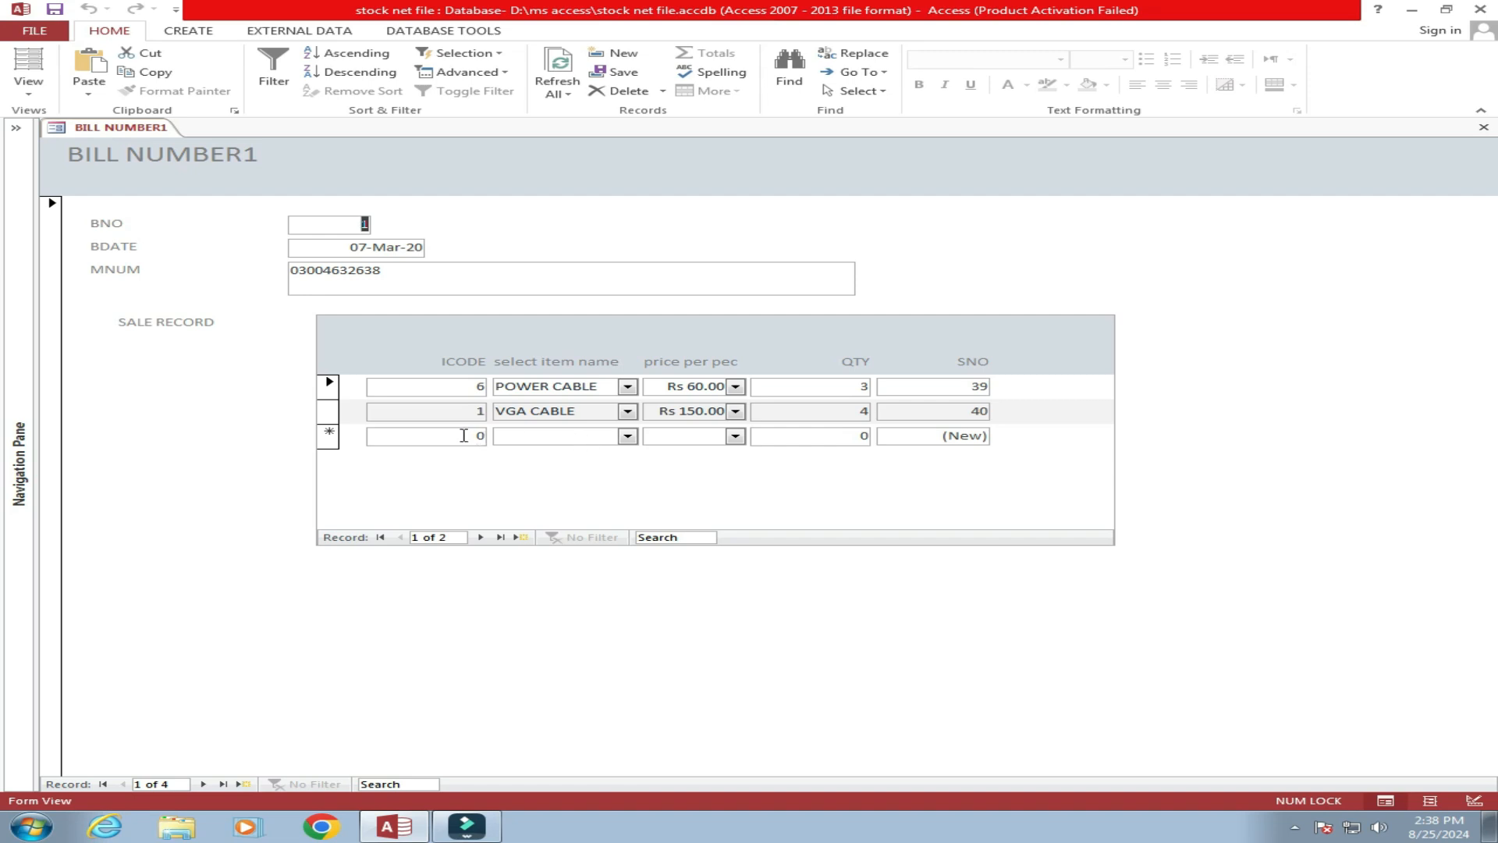
In the new sale row pick ROUTER DGE as the item, then change its ICODE to 4.
click(635, 438)
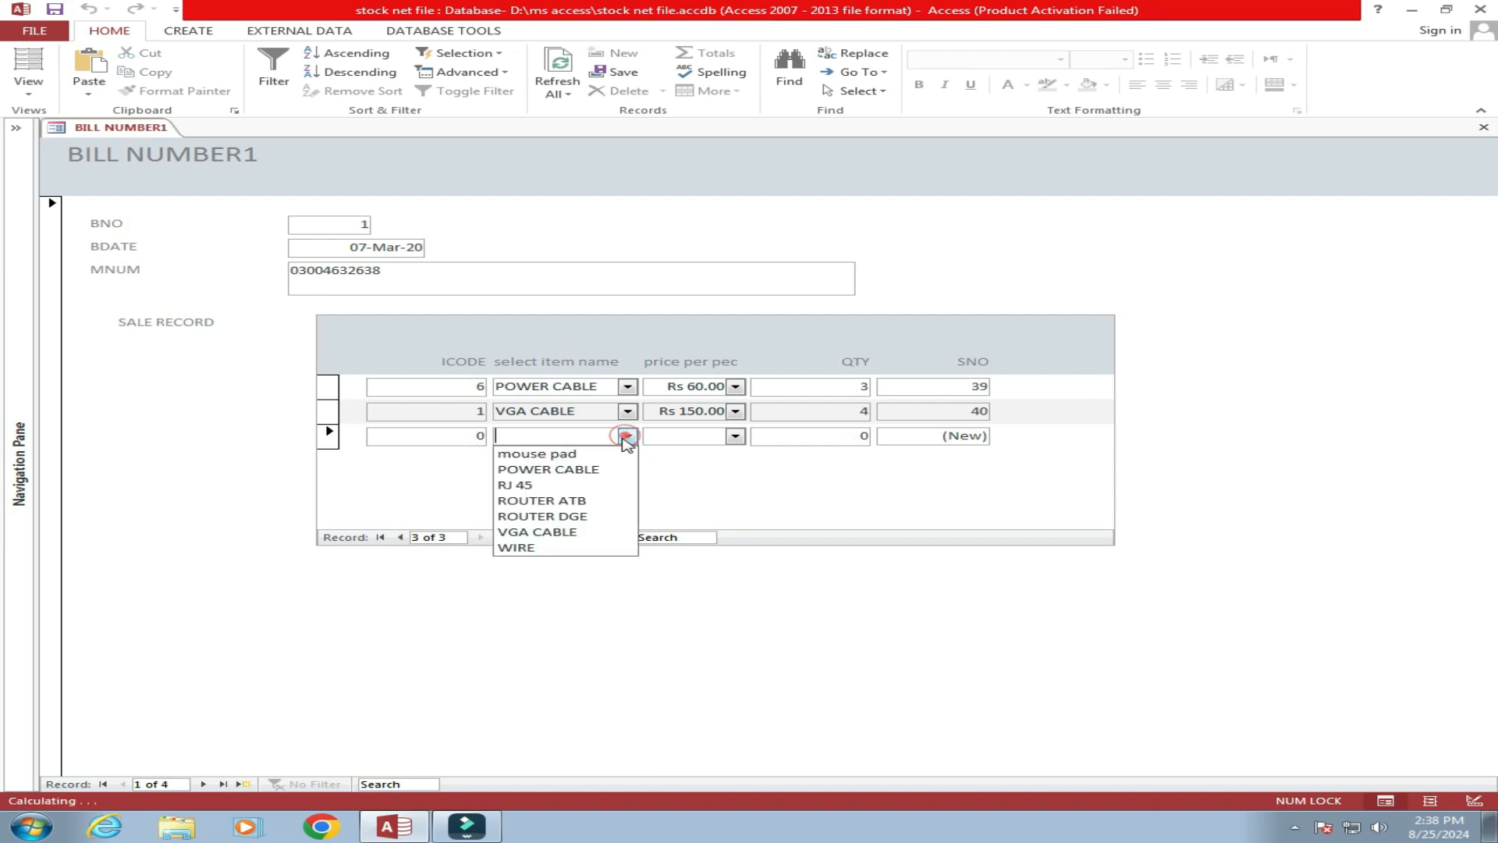
click(561, 516)
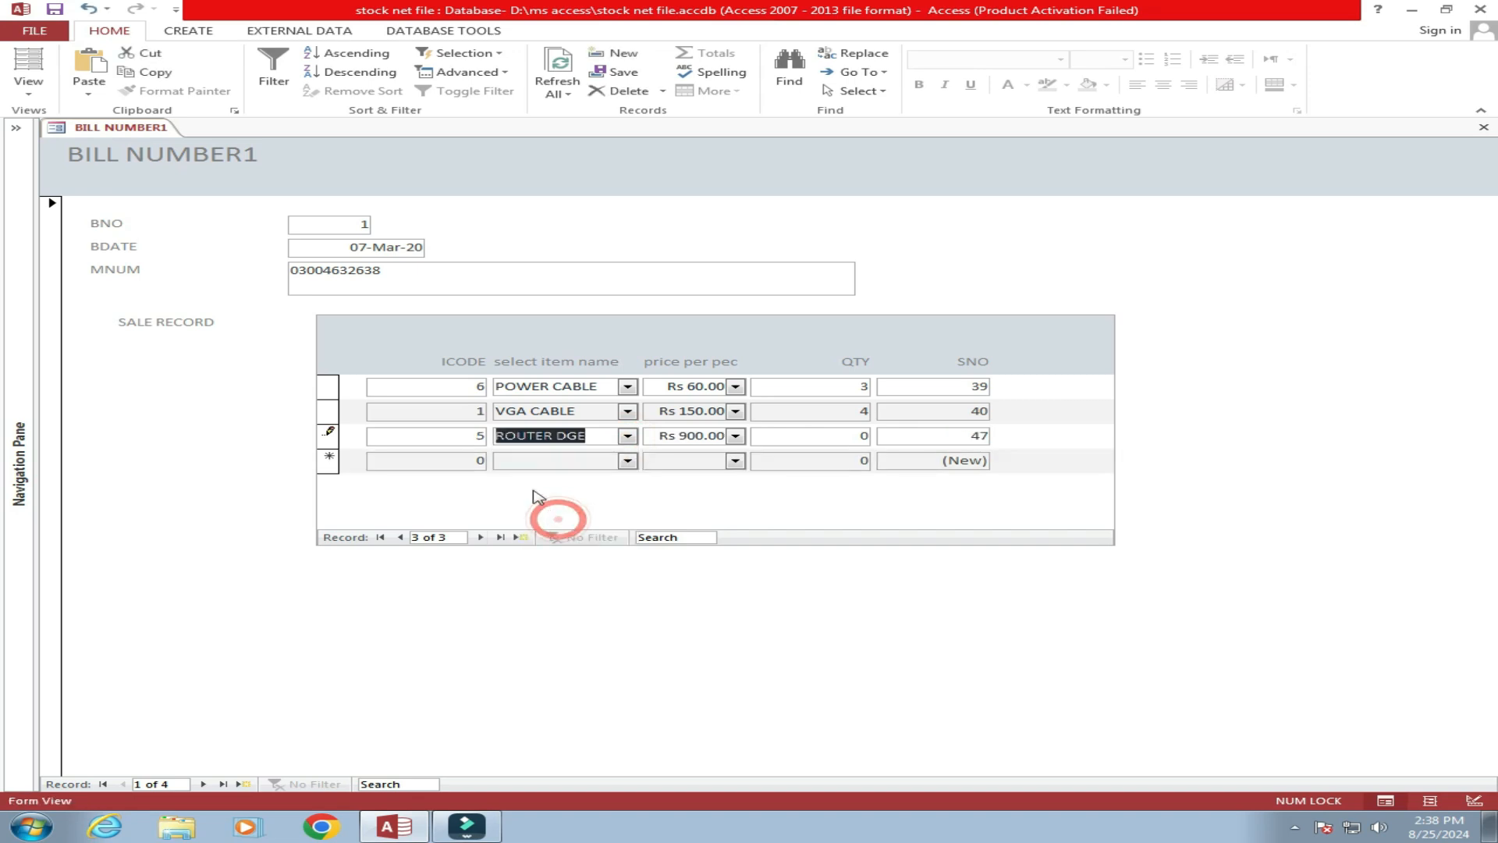
drag(465, 440, 490, 445)
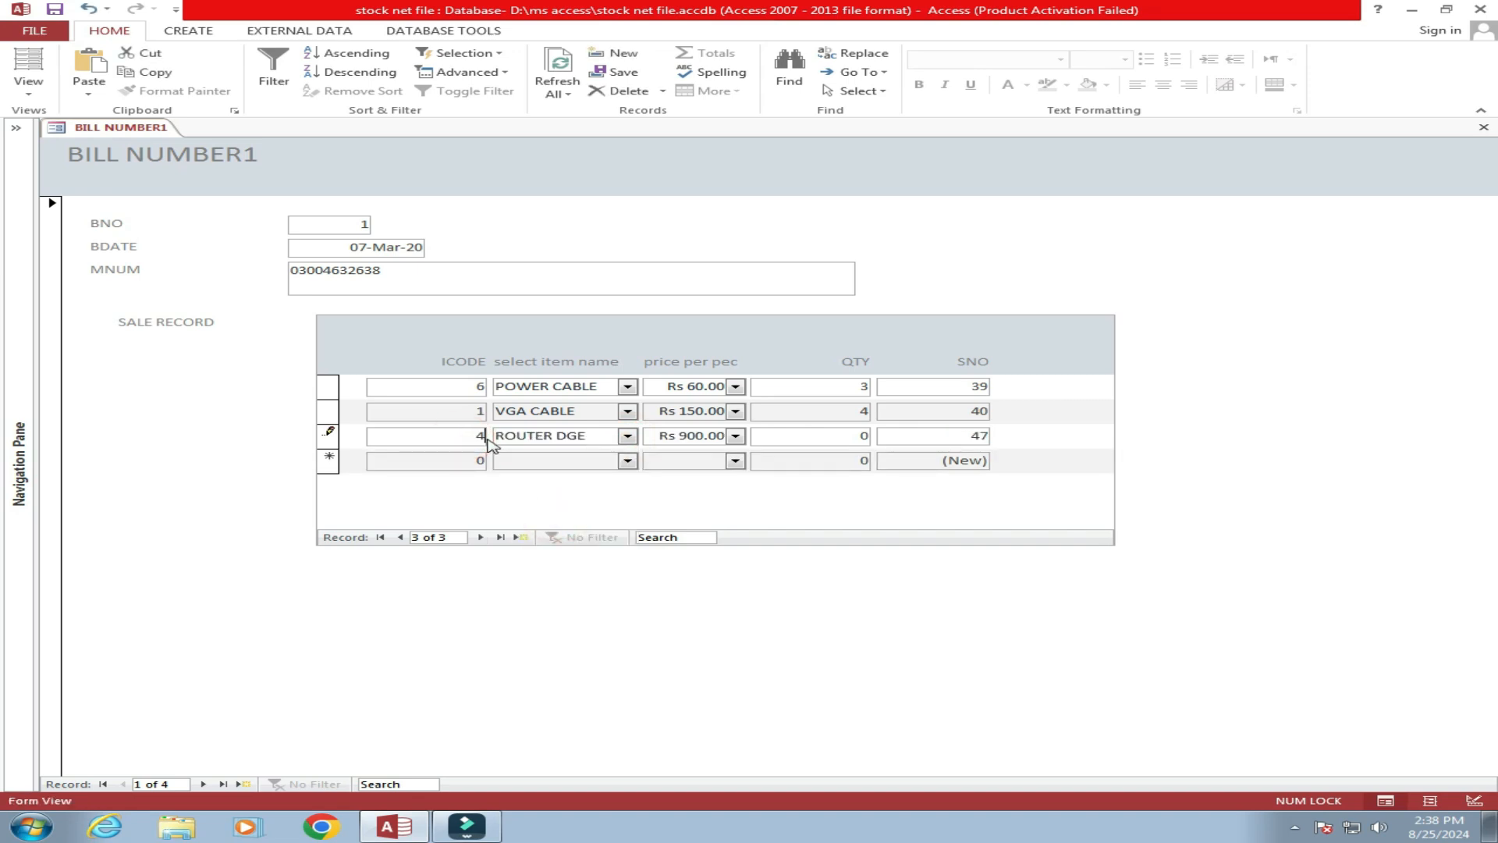
click(780, 435)
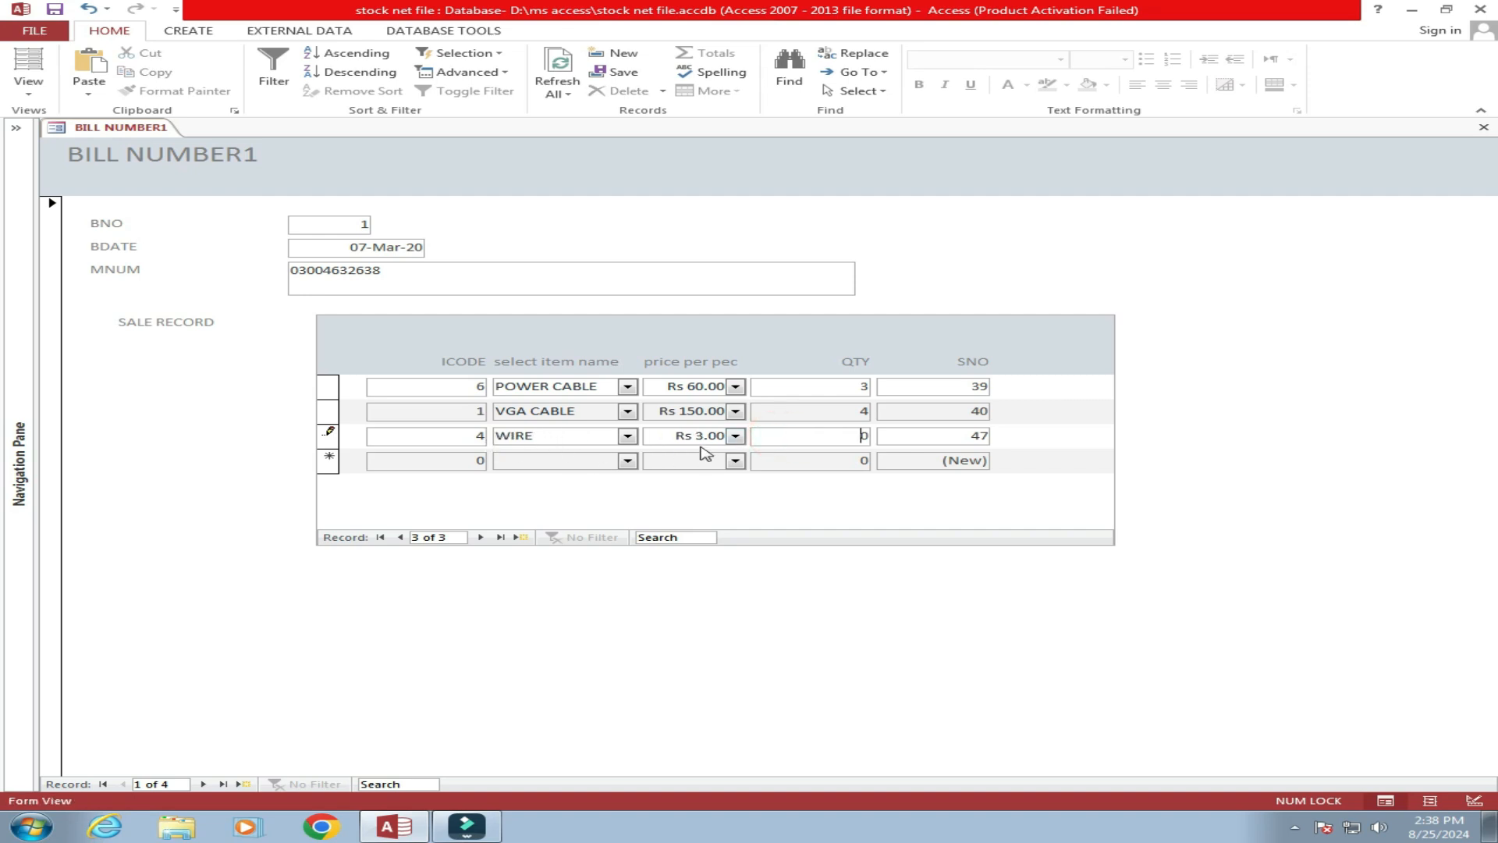
Enter quantity 100 for the third sale line, now WIRE at Rs 3.00.
click(856, 435)
text(100)
click(882, 435)
click(813, 414)
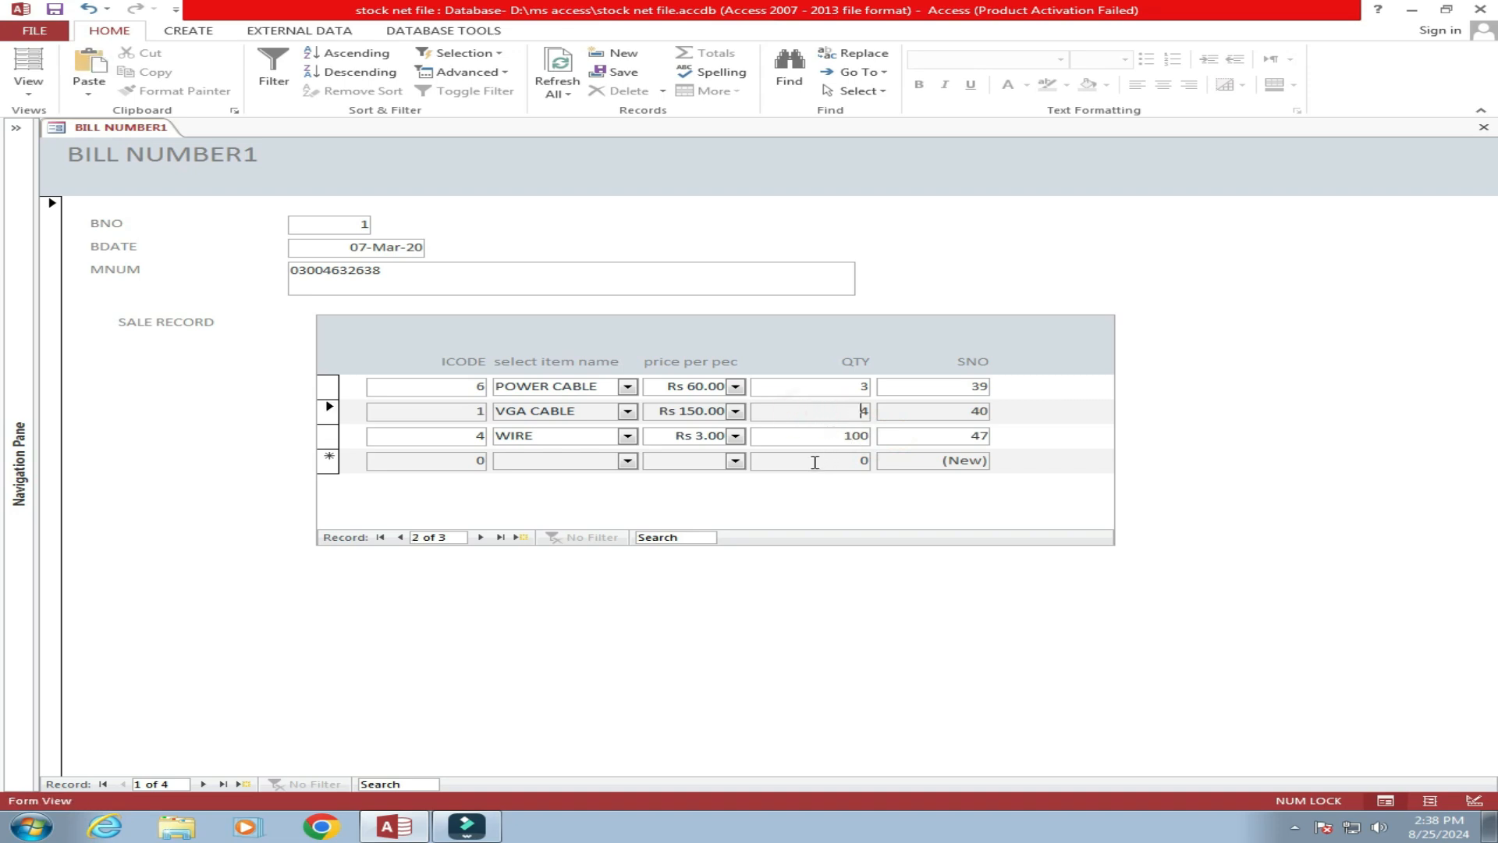